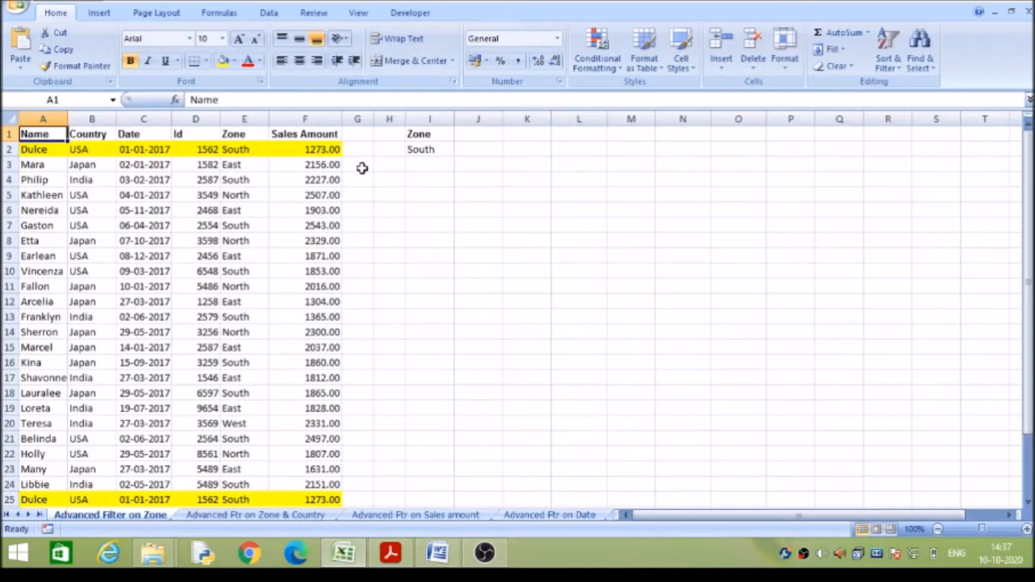
# Turn on filtering for the header row of the sales data.
pyautogui.click(270, 13)
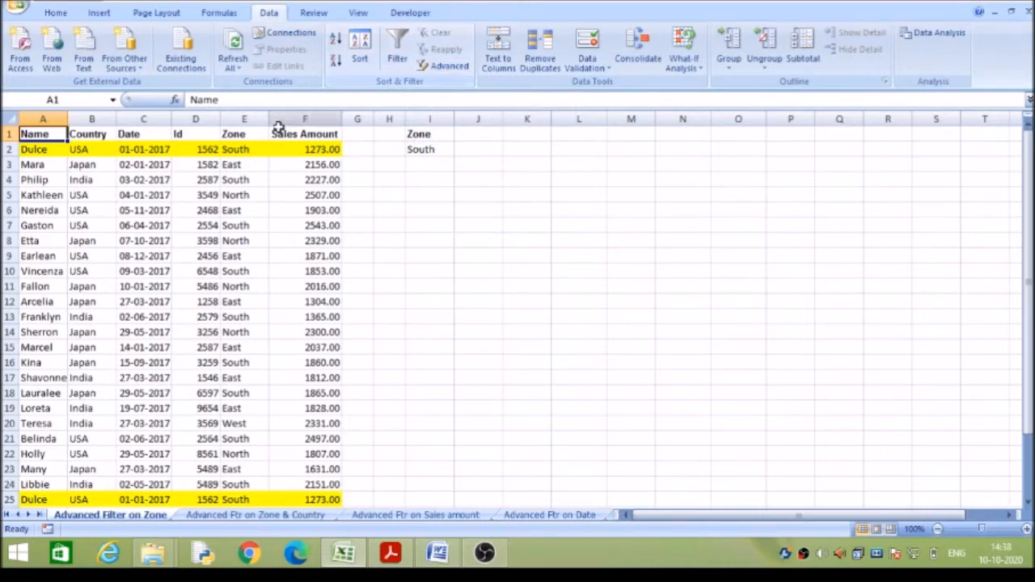
pyautogui.click(233, 137)
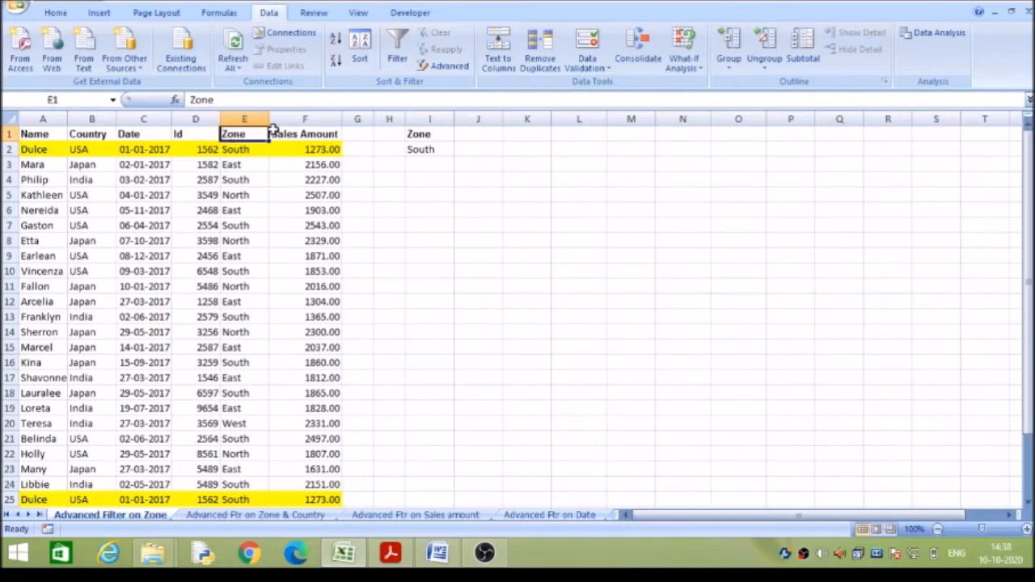
pyautogui.click(399, 62)
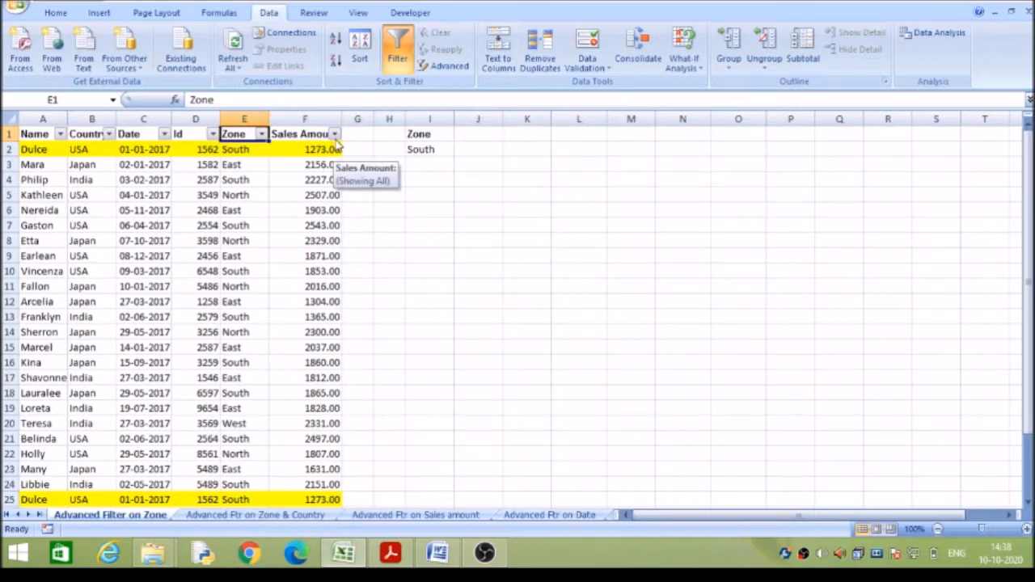
# Filter the Zone column to include only East, North and South.
pyautogui.click(261, 135)
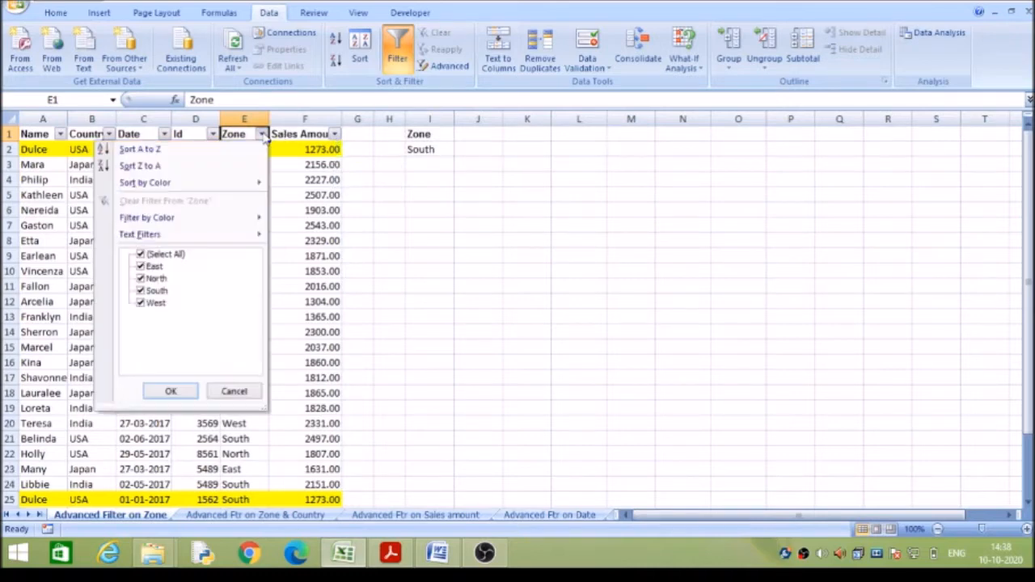
pyautogui.click(157, 257)
pyautogui.click(141, 255)
pyautogui.click(141, 255)
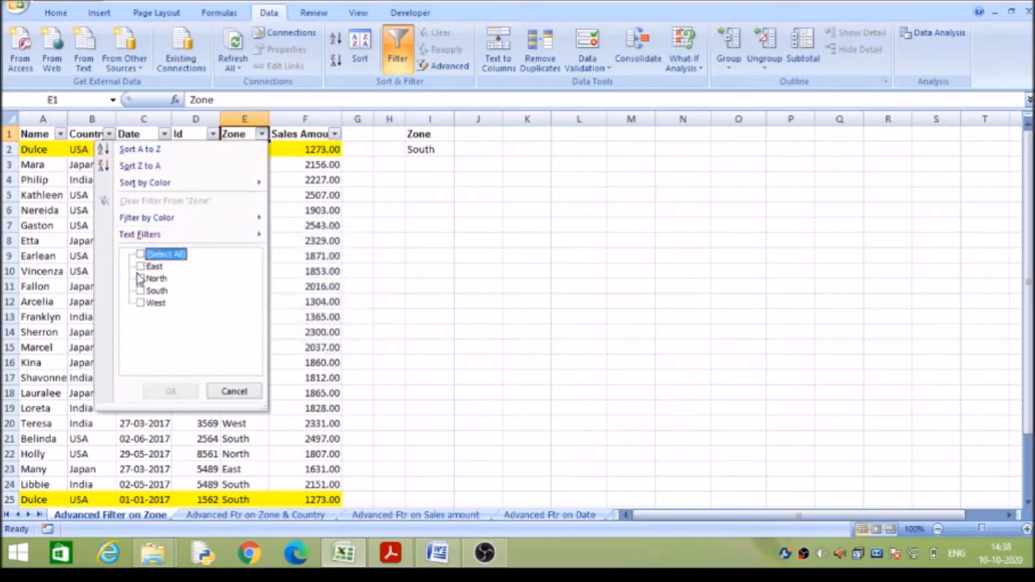
pyautogui.click(141, 267)
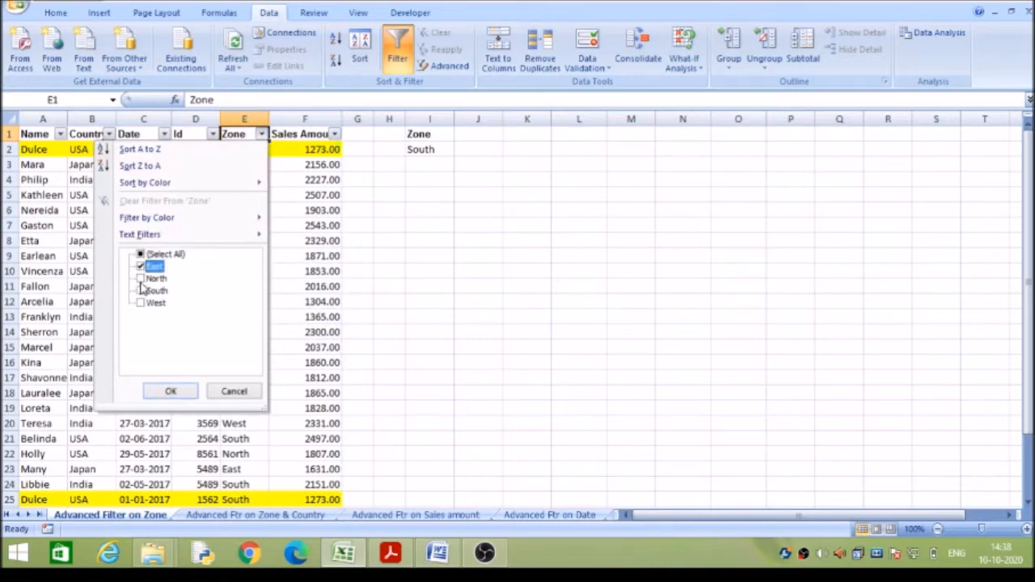
pyautogui.click(141, 278)
pyautogui.click(140, 290)
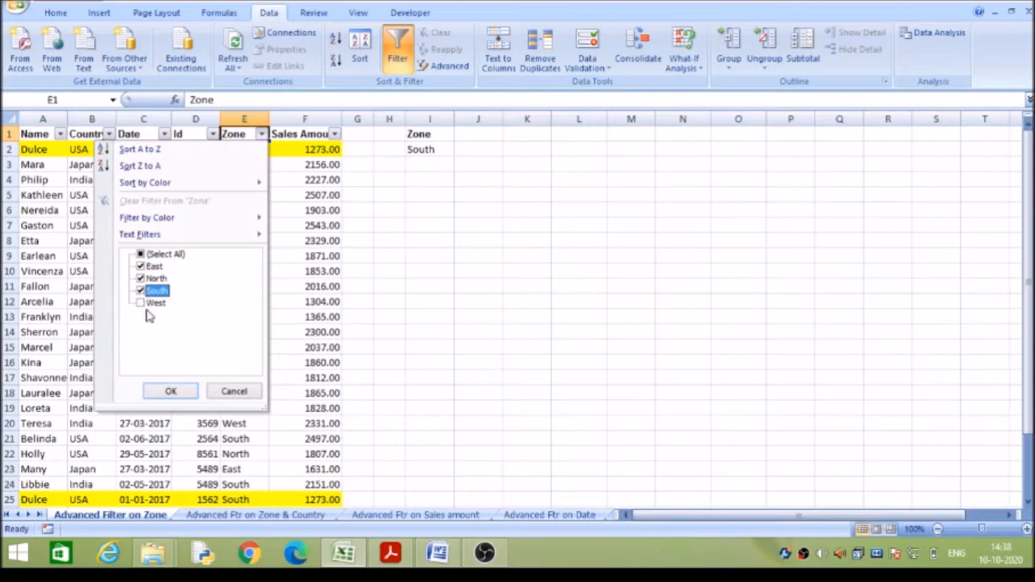
pyautogui.click(167, 392)
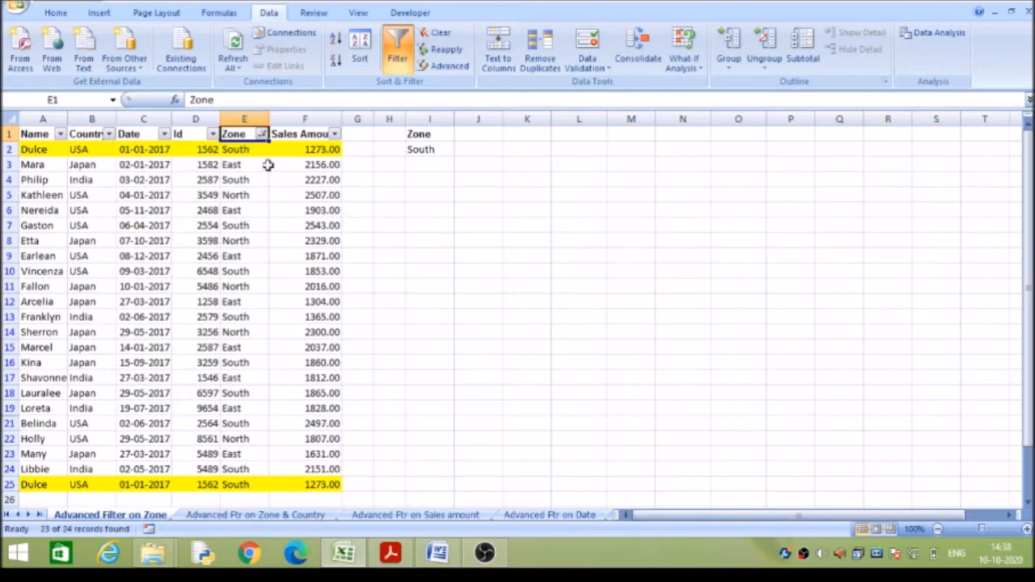
# Clear the Zone value filter and filter the Zone column by the yellow cell colour.
pyautogui.click(262, 135)
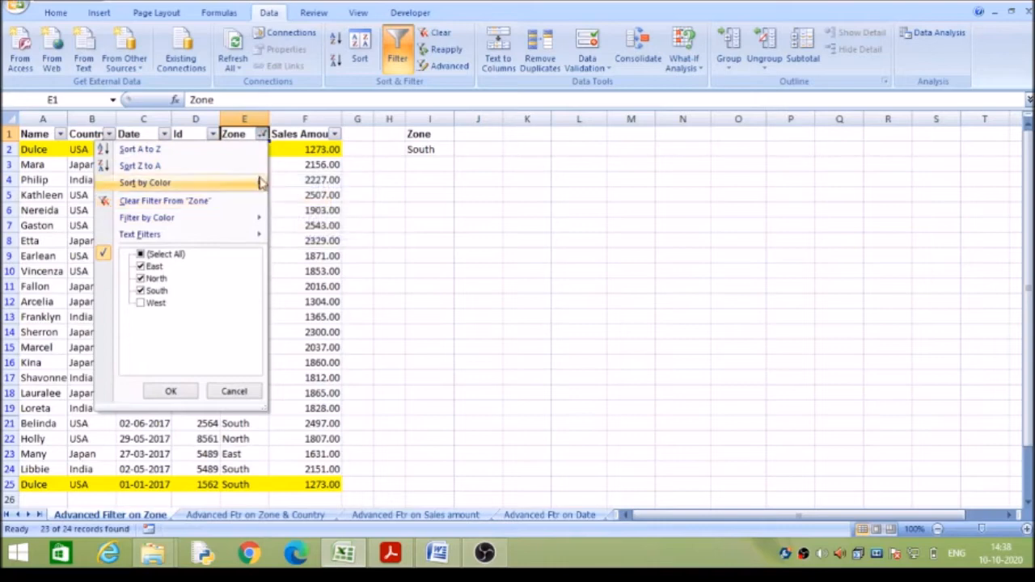
pyautogui.click(450, 35)
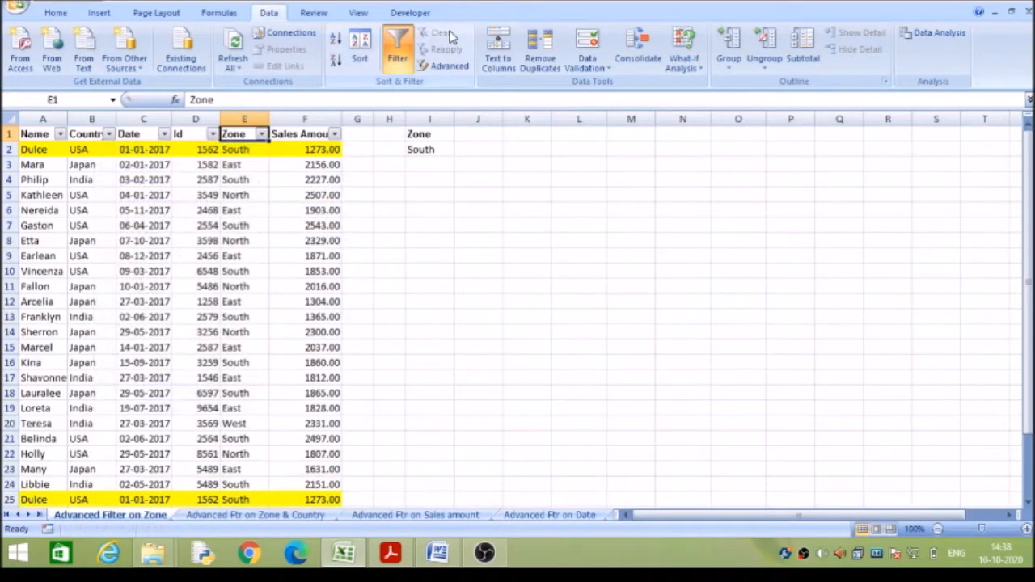
pyautogui.click(262, 134)
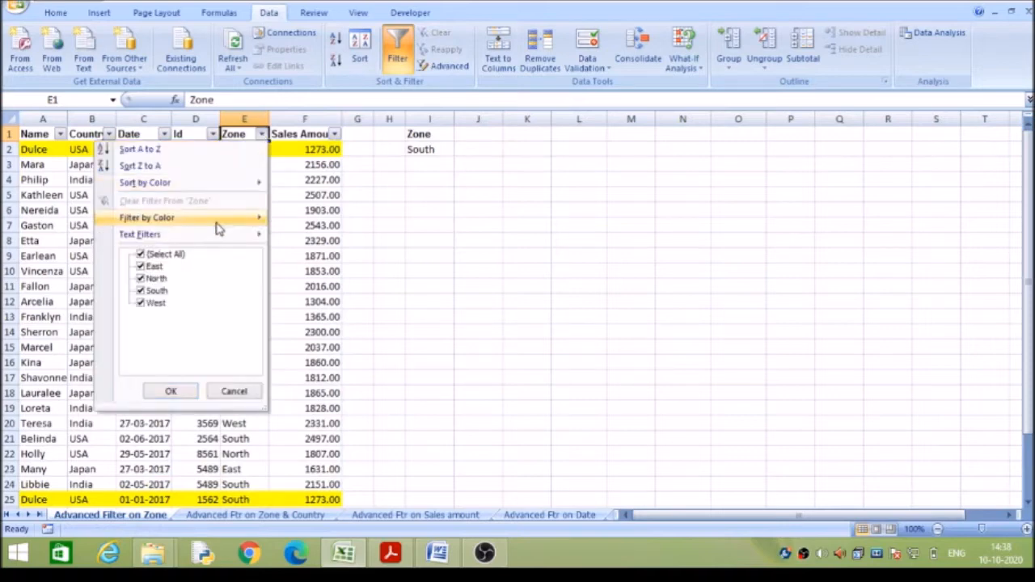
pyautogui.moveTo(218, 225)
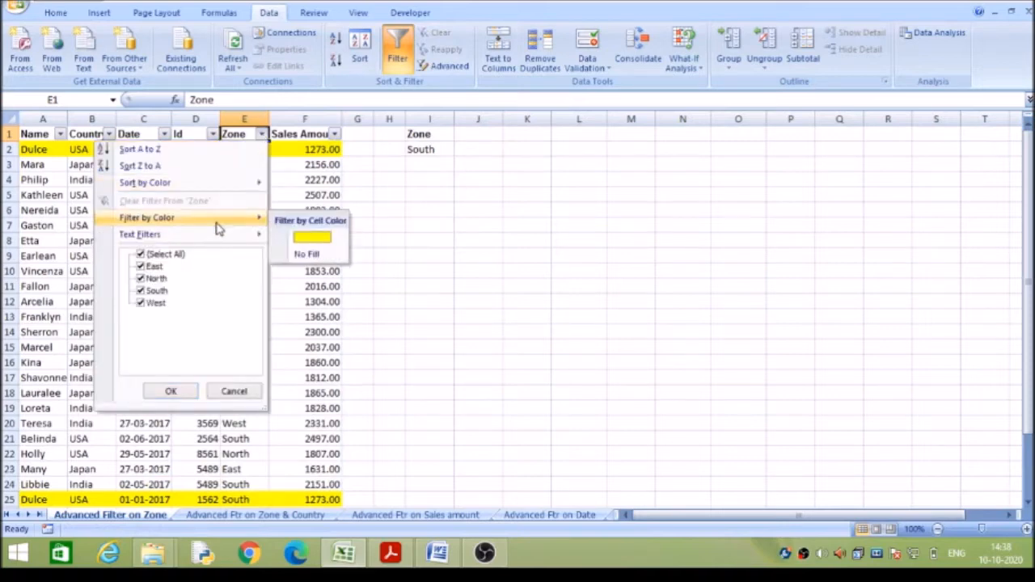
pyautogui.click(303, 237)
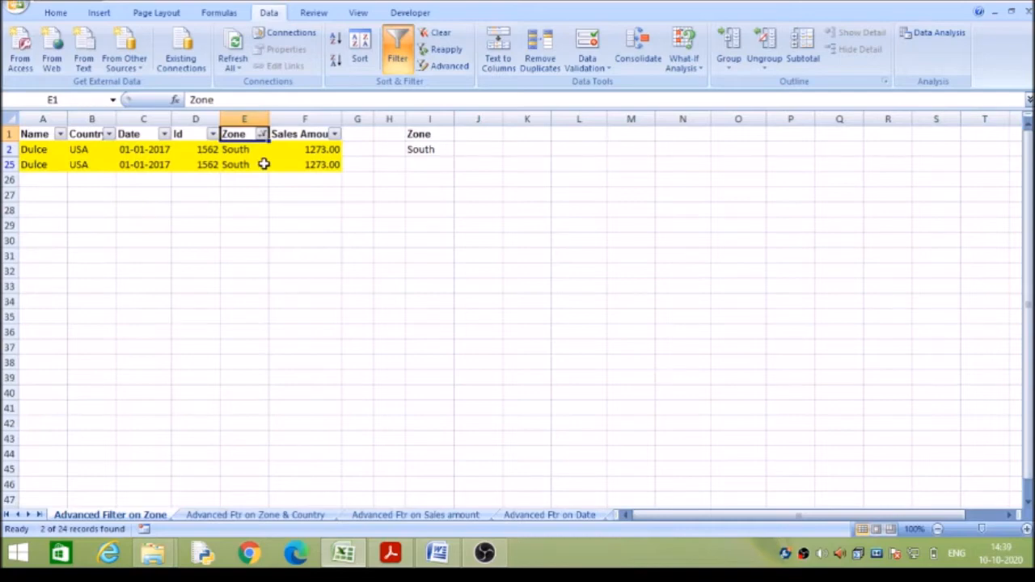
pyautogui.click(256, 152)
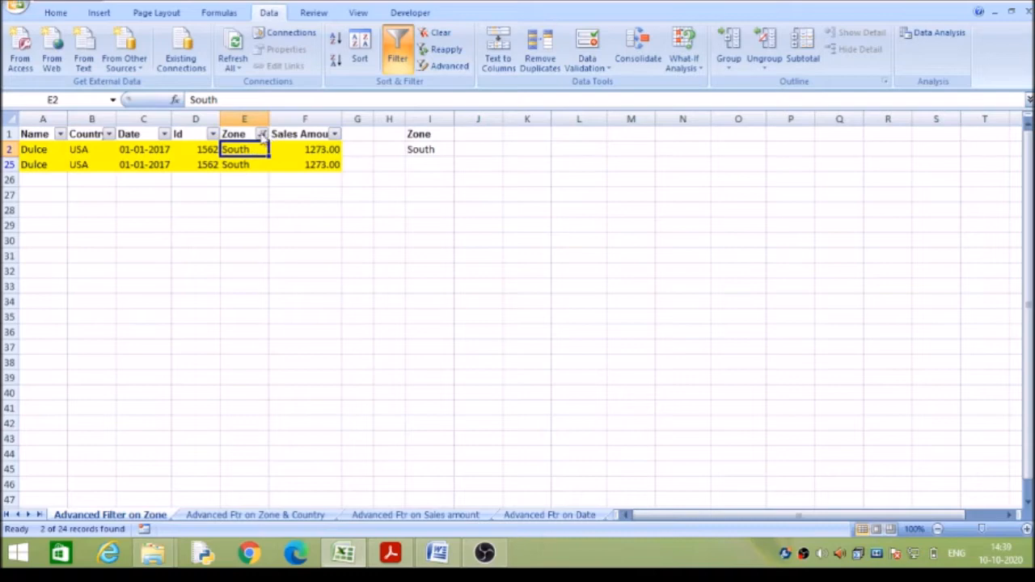
pyautogui.click(262, 134)
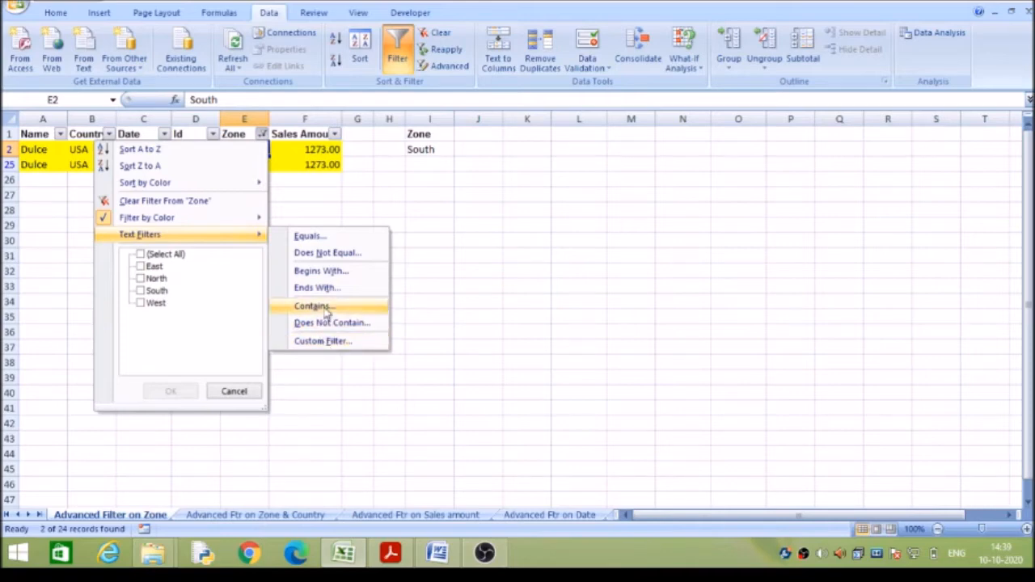
pyautogui.click(312, 237)
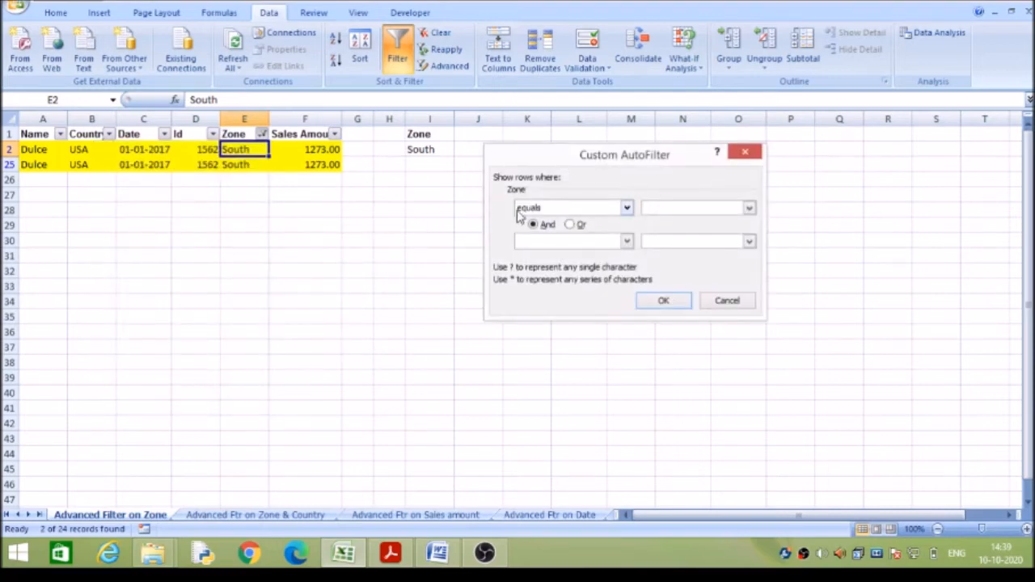
pyautogui.click(725, 300)
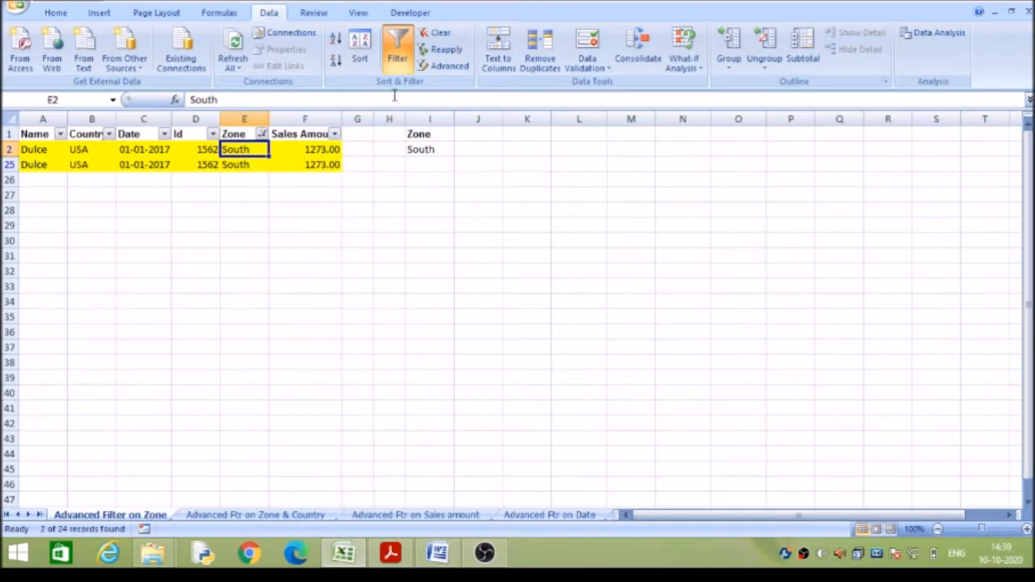
# Clear the colour filter and apply a text filter for Zone values equal to South.
pyautogui.click(441, 34)
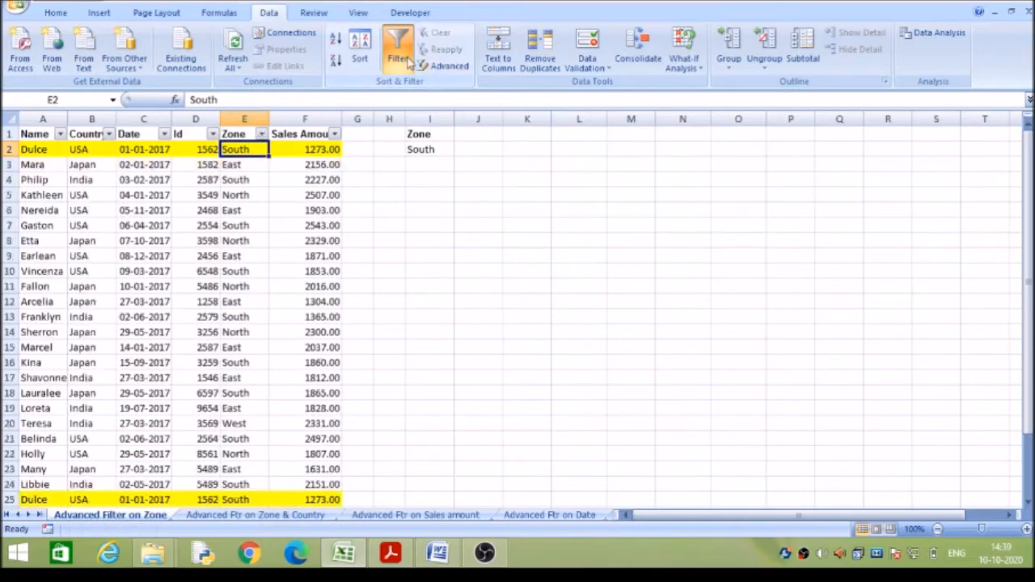
pyautogui.click(261, 135)
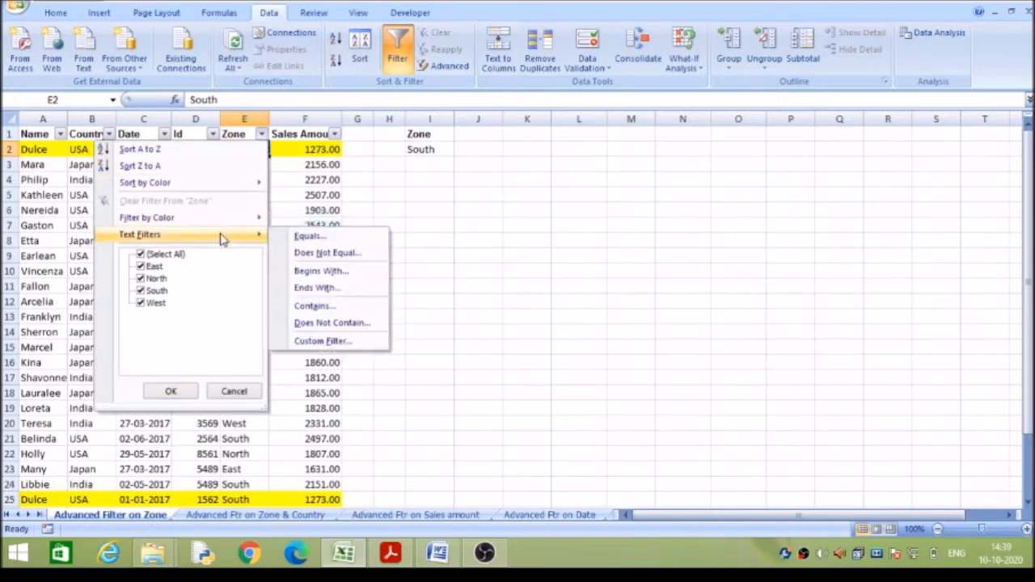
pyautogui.click(308, 237)
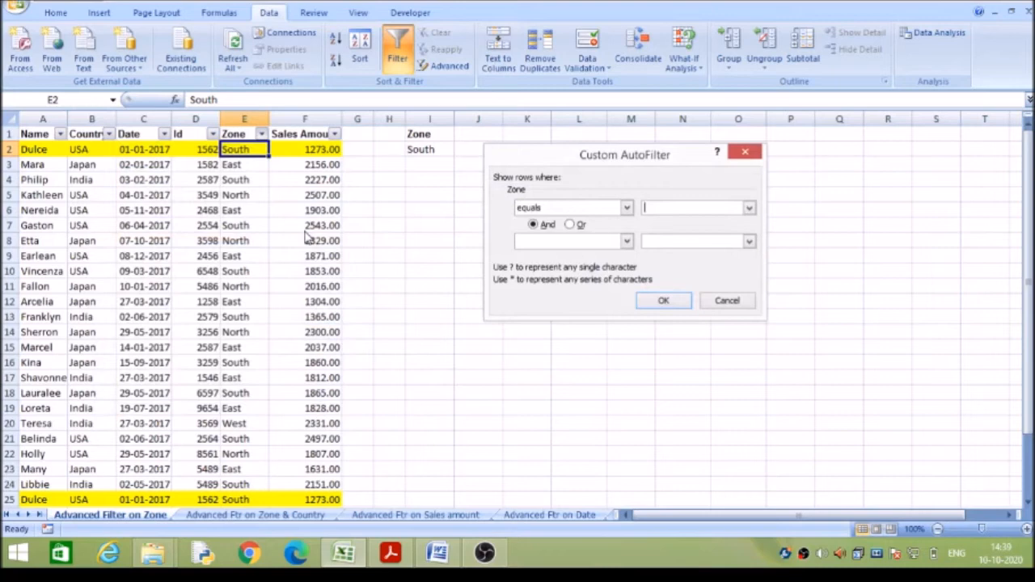
pyautogui.write('south')
pyautogui.click(660, 302)
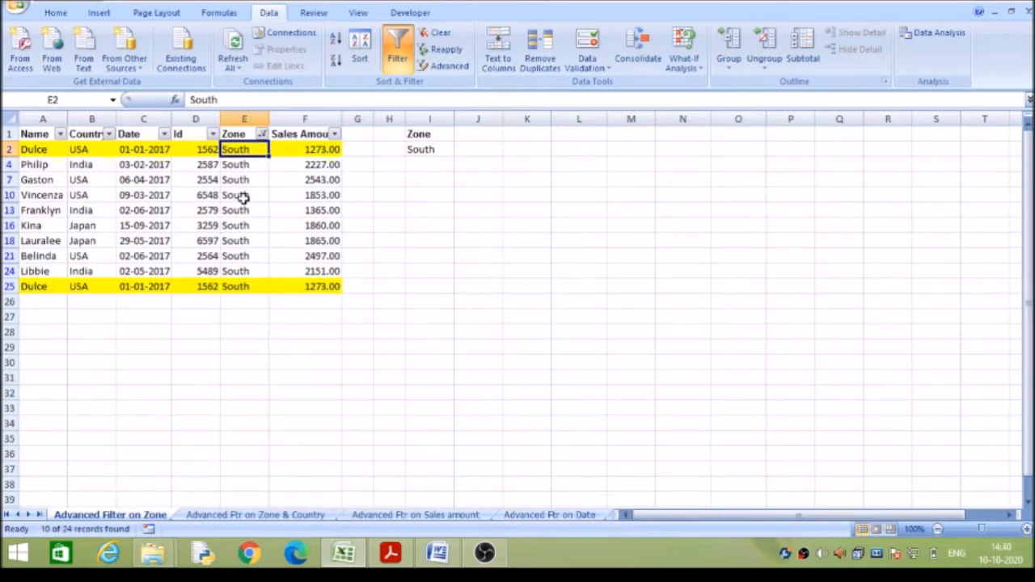
# Apply a text filter for Zone values that do not equal East and check the remaining zones.
pyautogui.click(262, 134)
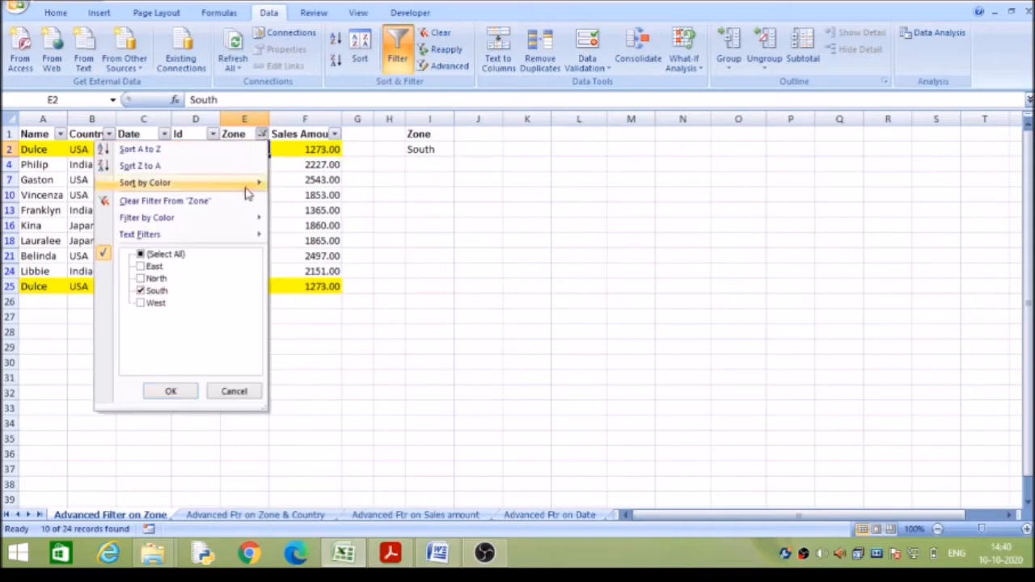
pyautogui.moveTo(232, 242)
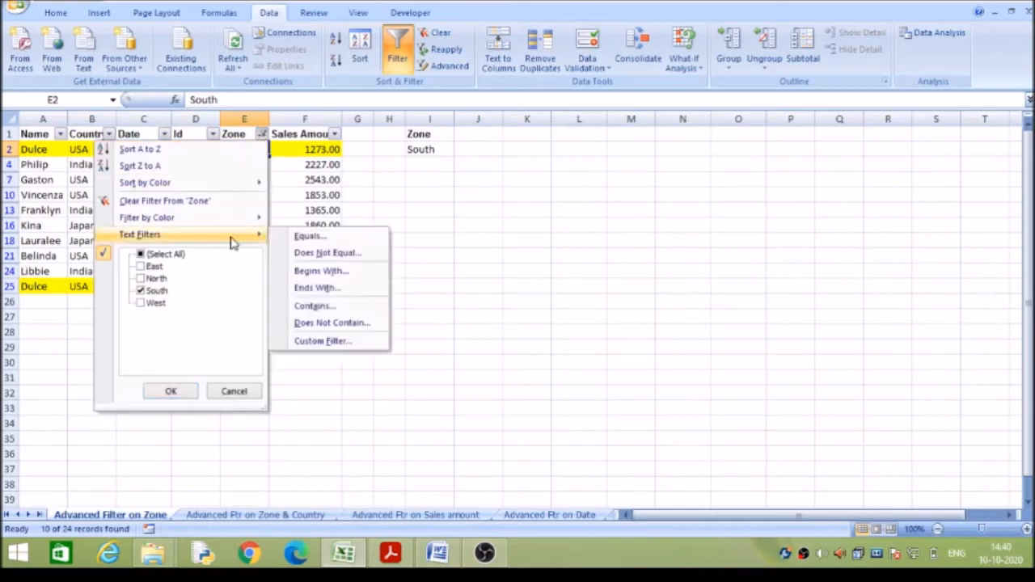
pyautogui.click(312, 253)
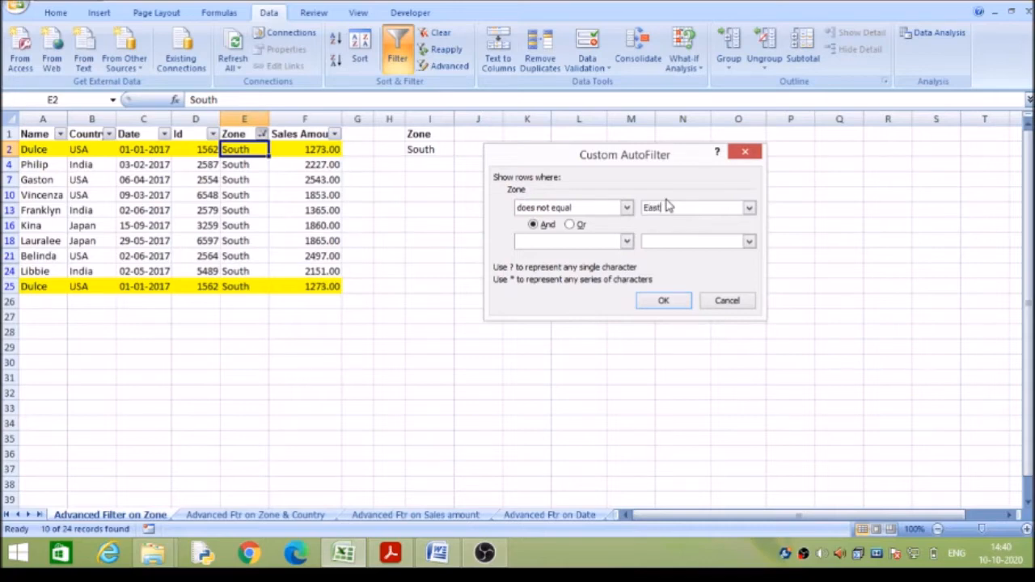
pyautogui.press('Return')
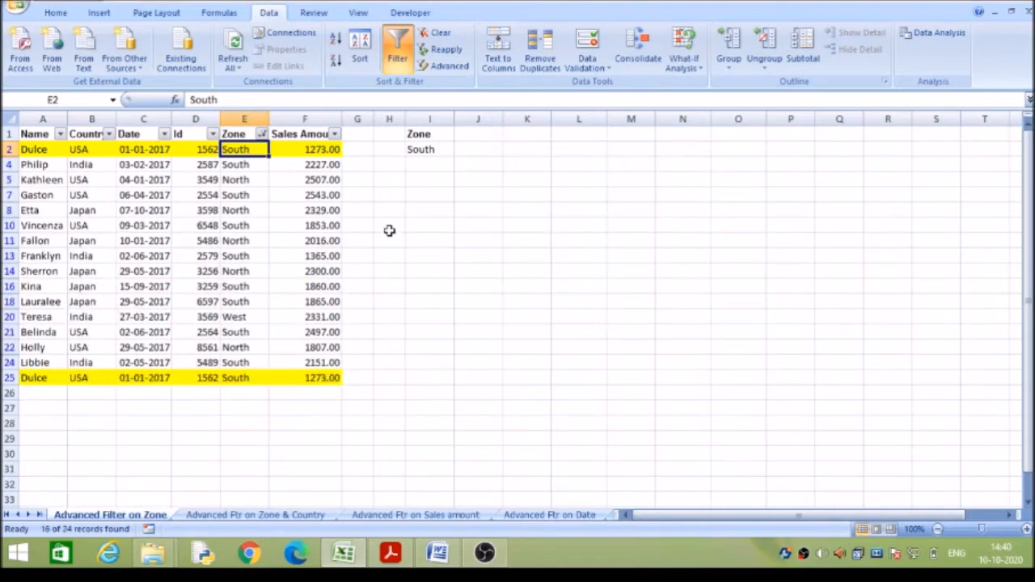
pyautogui.doubleClick(245, 166)
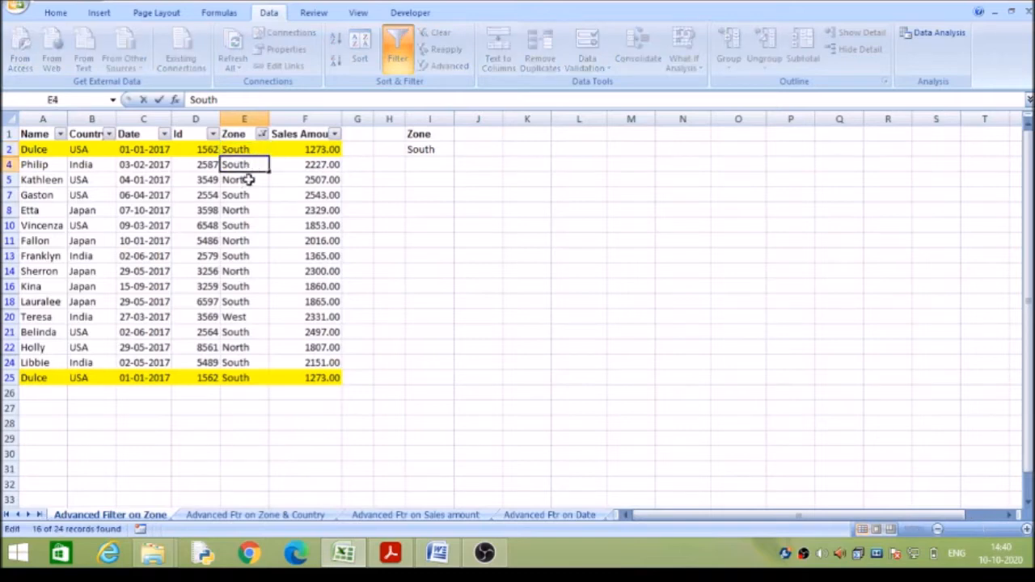
pyautogui.click(245, 182)
pyautogui.click(245, 318)
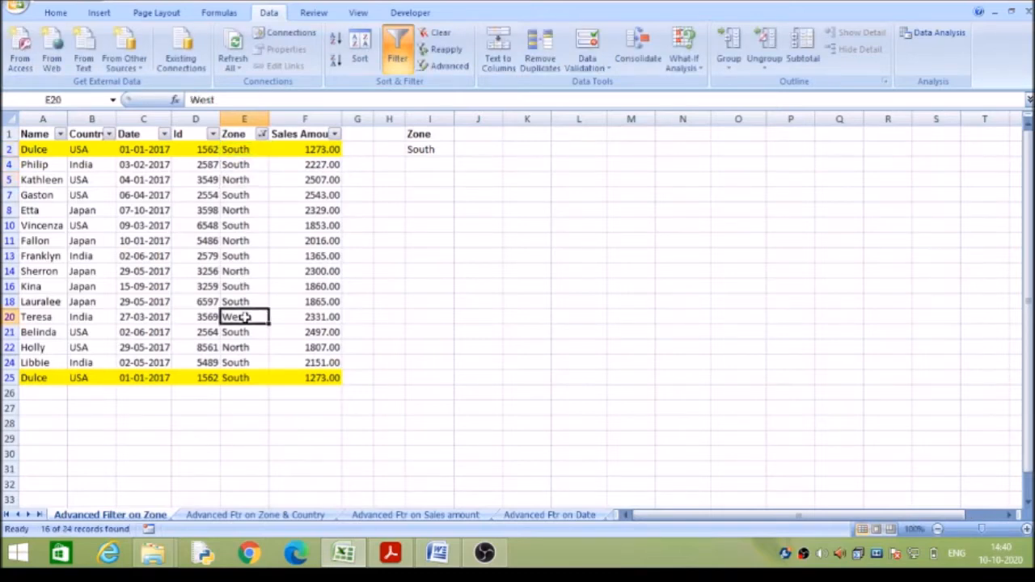
# Apply a text filter for Zone values that begin with "So".
pyautogui.click(262, 135)
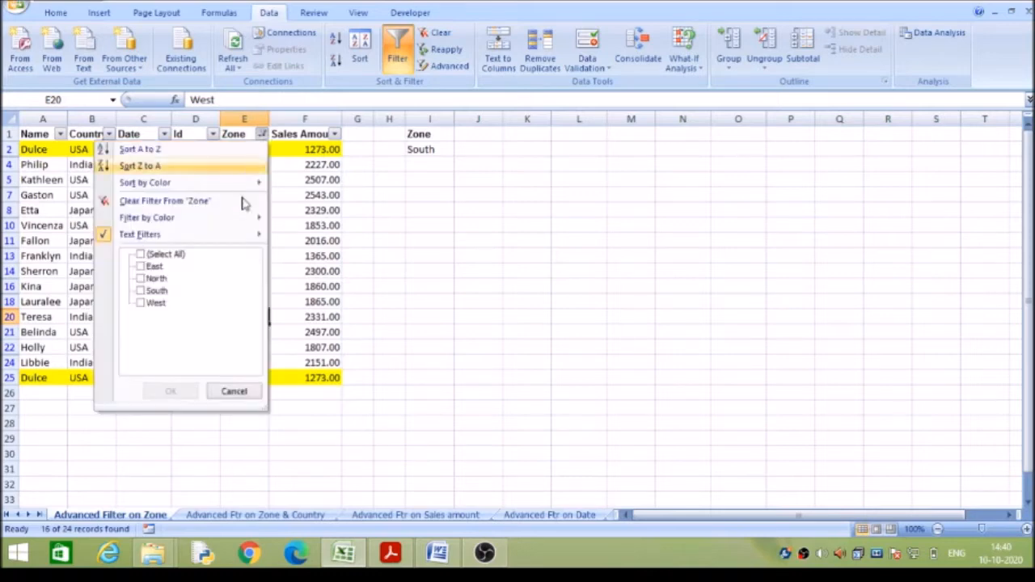
pyautogui.moveTo(239, 234)
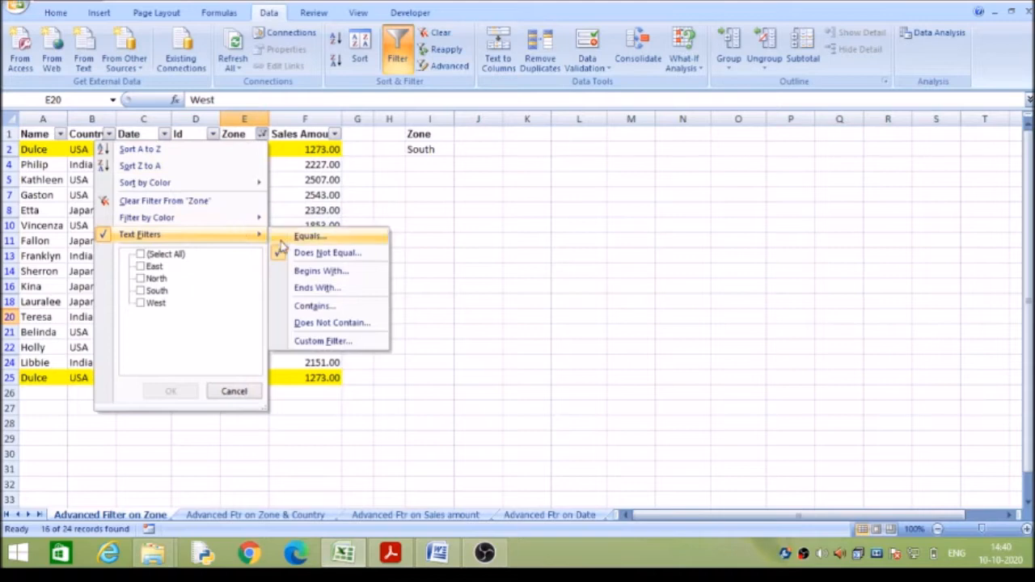
pyautogui.click(319, 275)
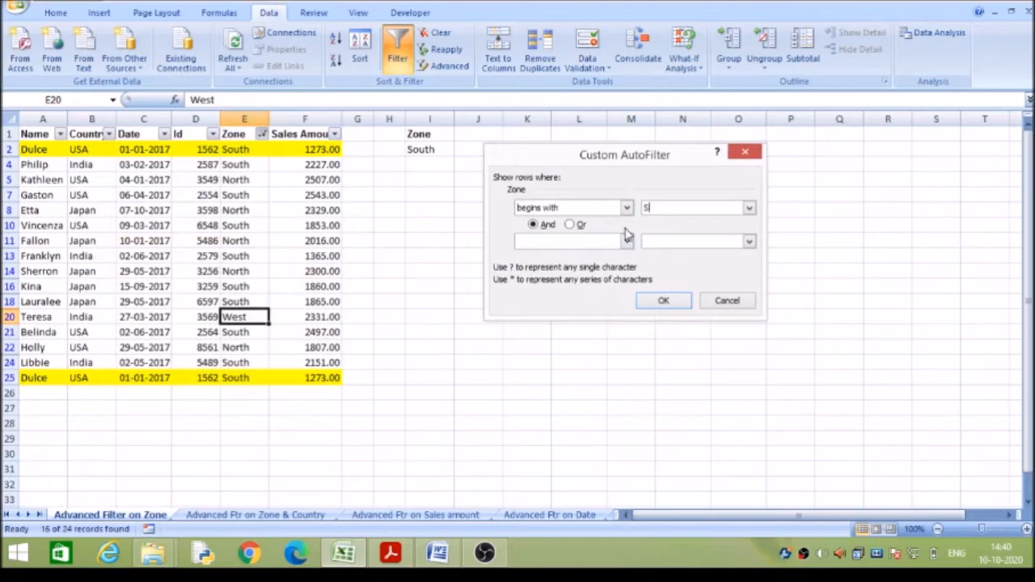
pyautogui.click(666, 301)
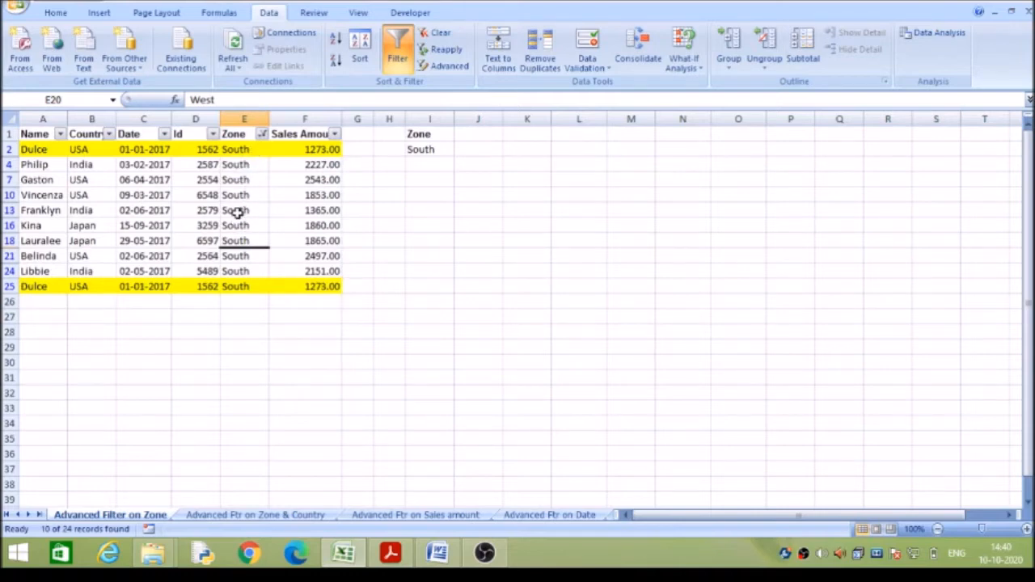
# Clear the Zone filter, then apply a text filter for Zone values that end with "th" and check the remaining zones.
pyautogui.click(262, 133)
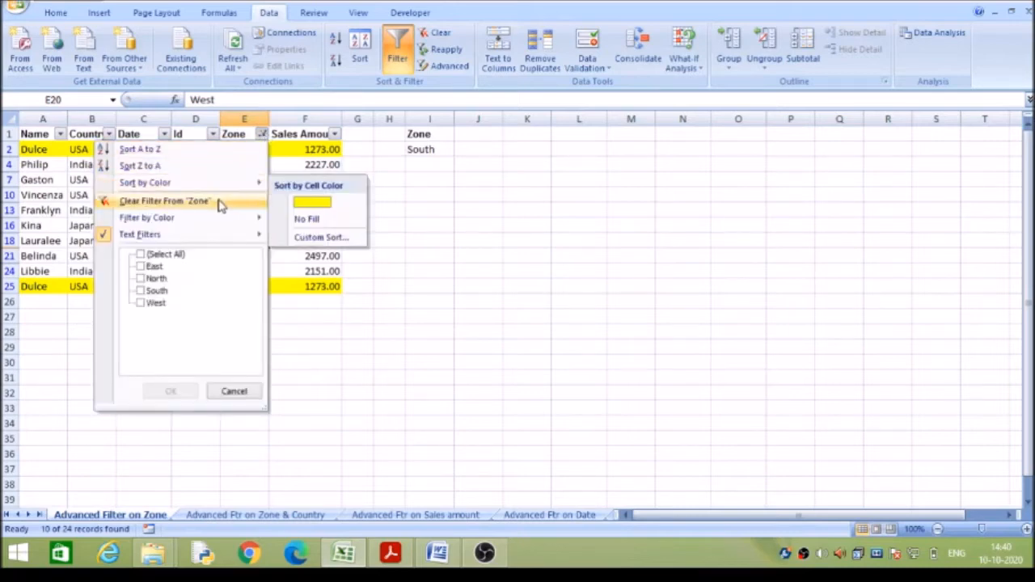
pyautogui.click(226, 200)
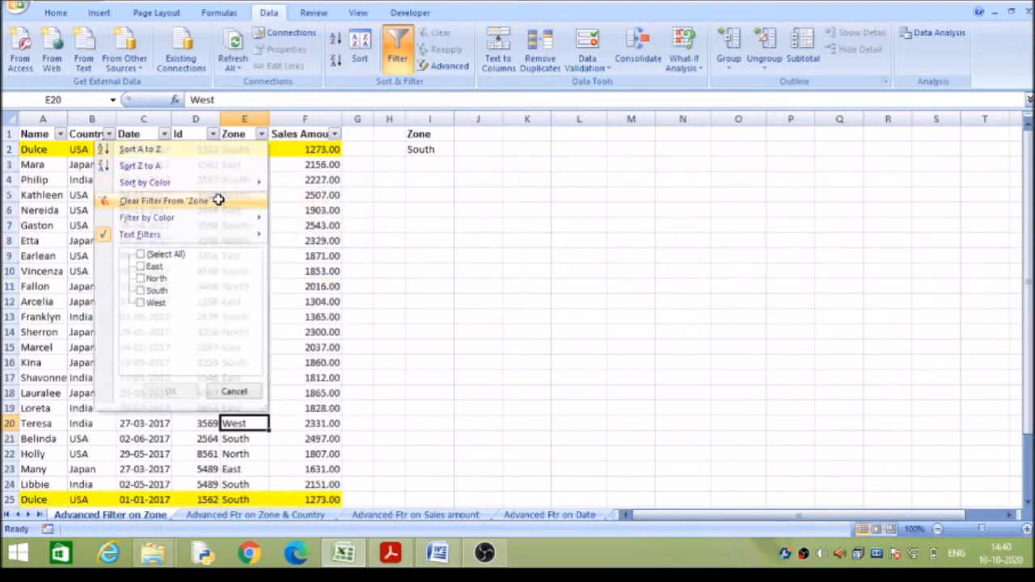
pyautogui.click(262, 133)
pyautogui.moveTo(217, 236)
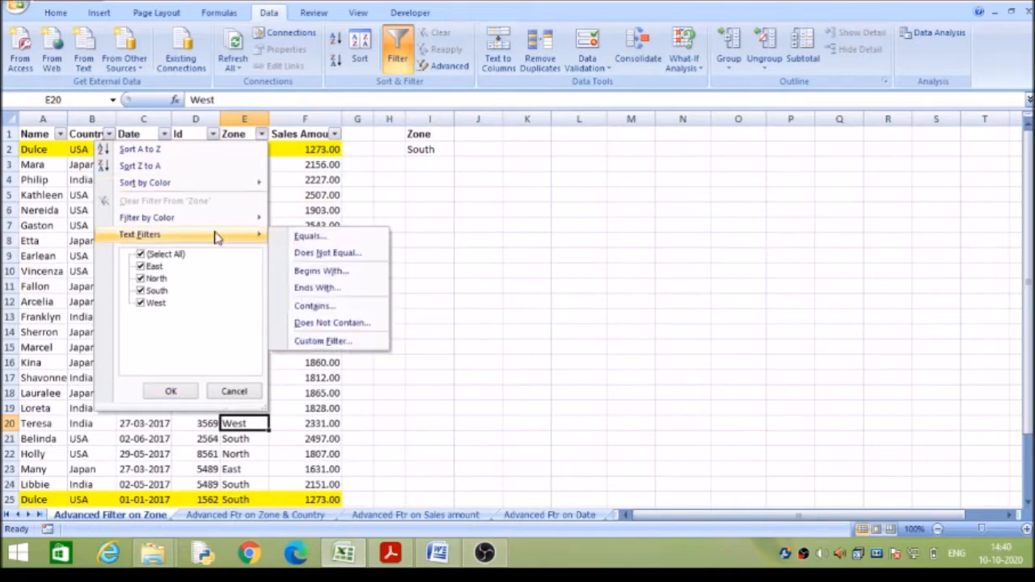
pyautogui.click(304, 287)
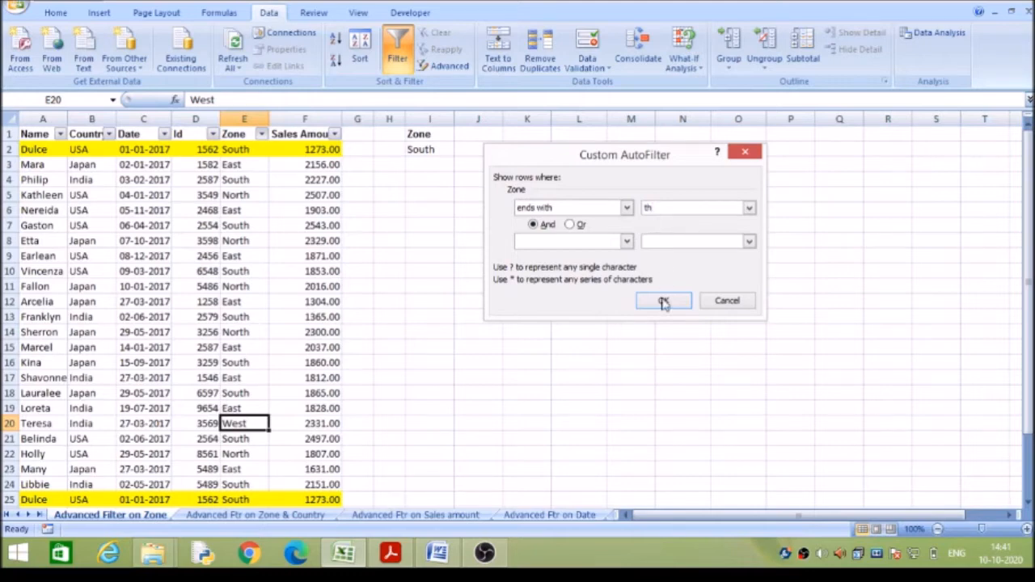
pyautogui.click(663, 300)
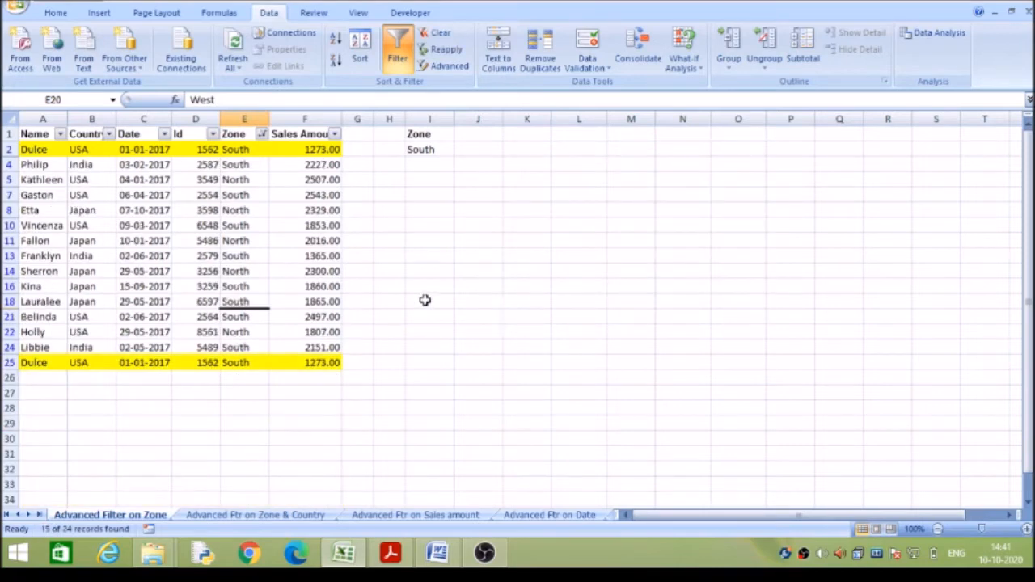
pyautogui.click(251, 224)
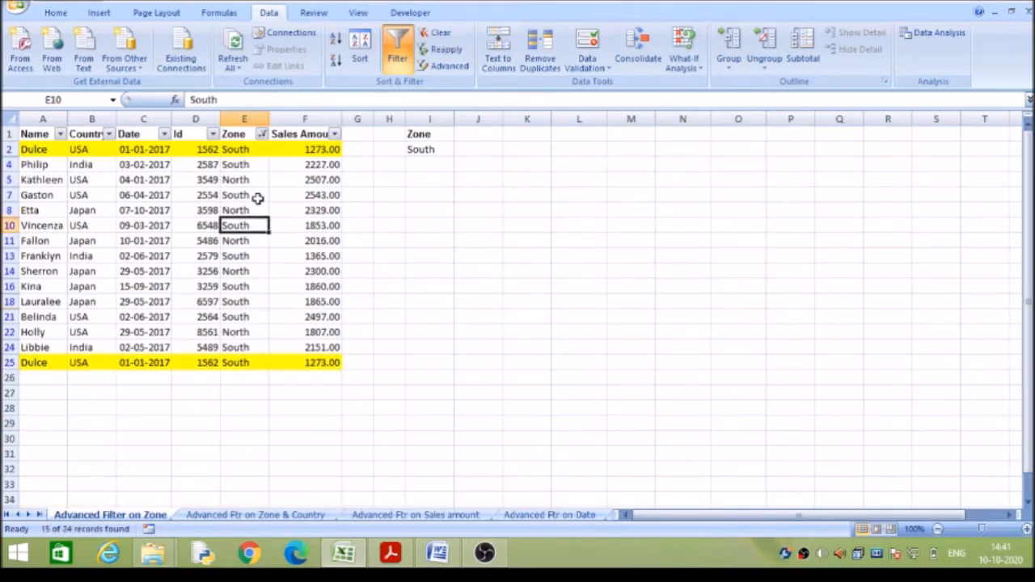
pyautogui.click(250, 212)
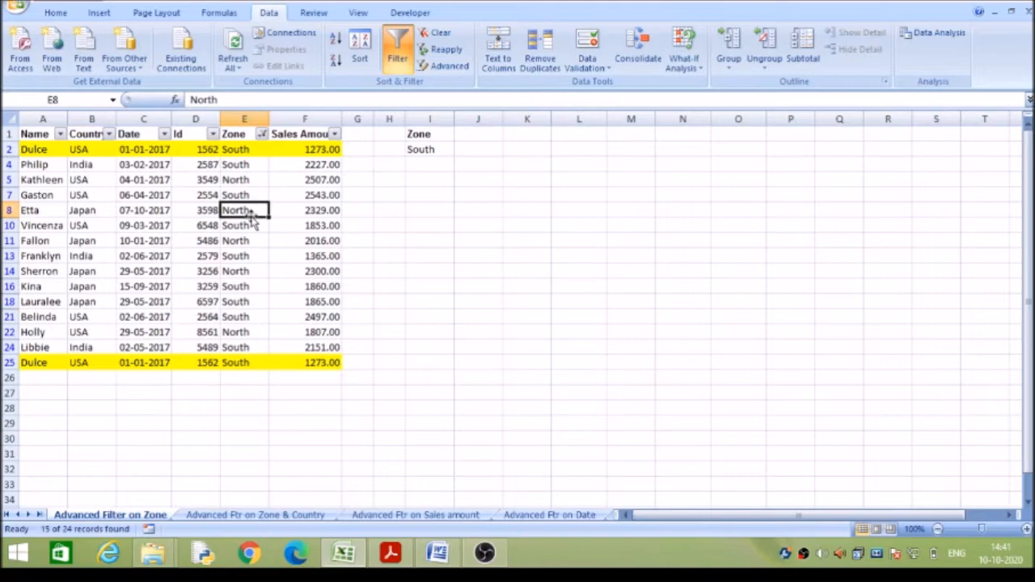
# Apply a text filter for Zone values that contain "as" and check the filtered rows.
pyautogui.click(263, 135)
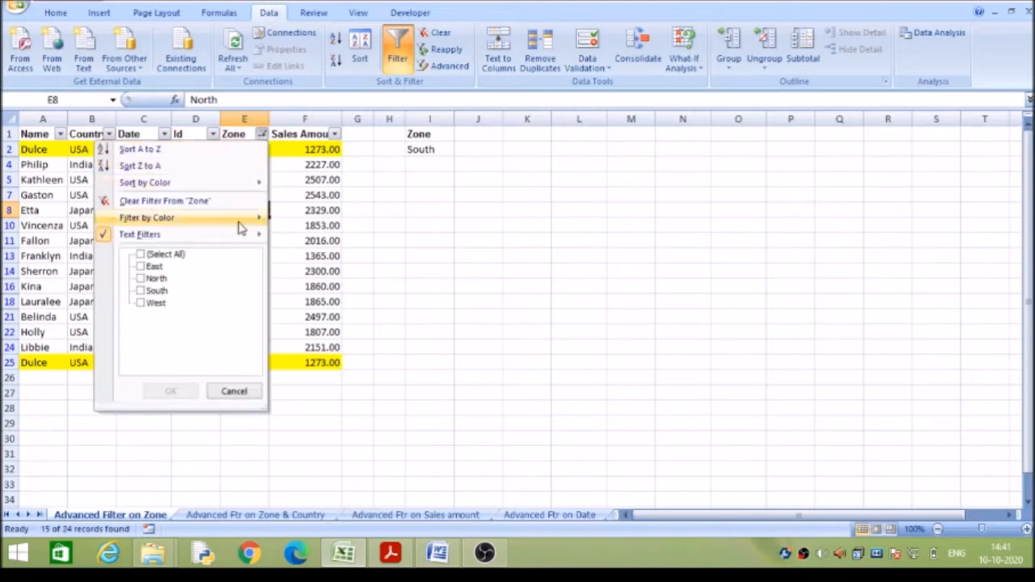
pyautogui.moveTo(240, 235)
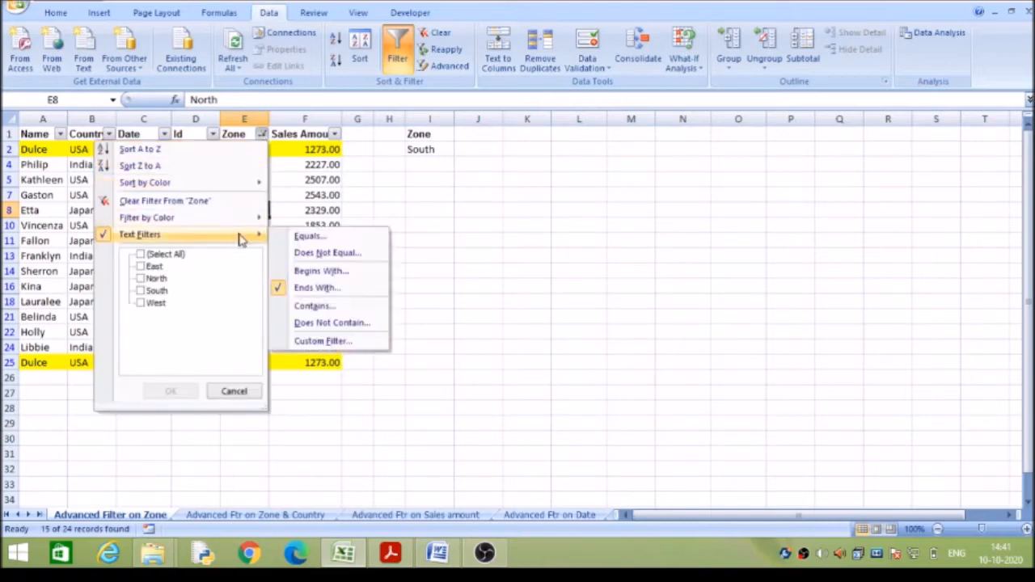
pyautogui.click(330, 307)
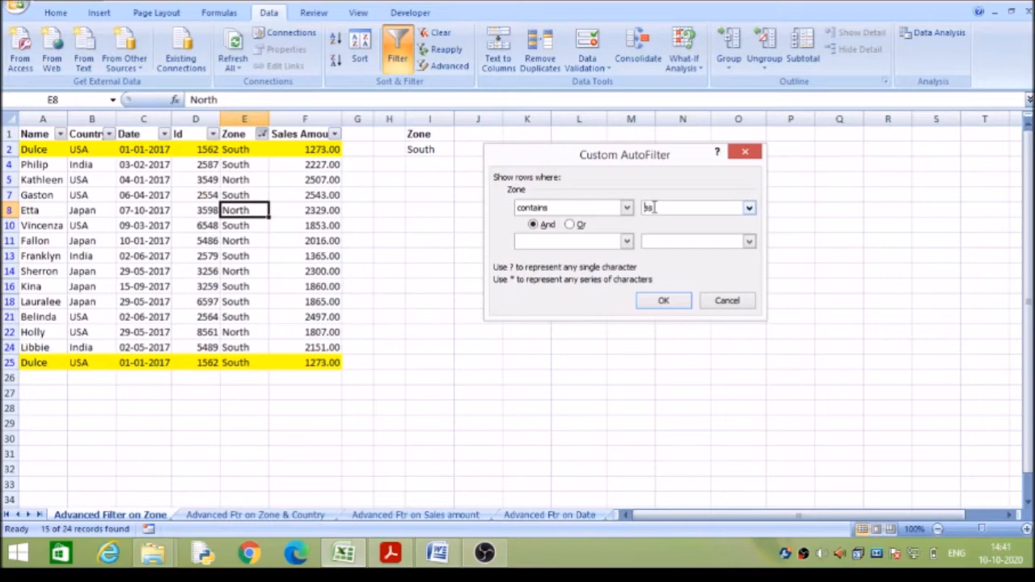
pyautogui.write('s')
pyautogui.click(664, 306)
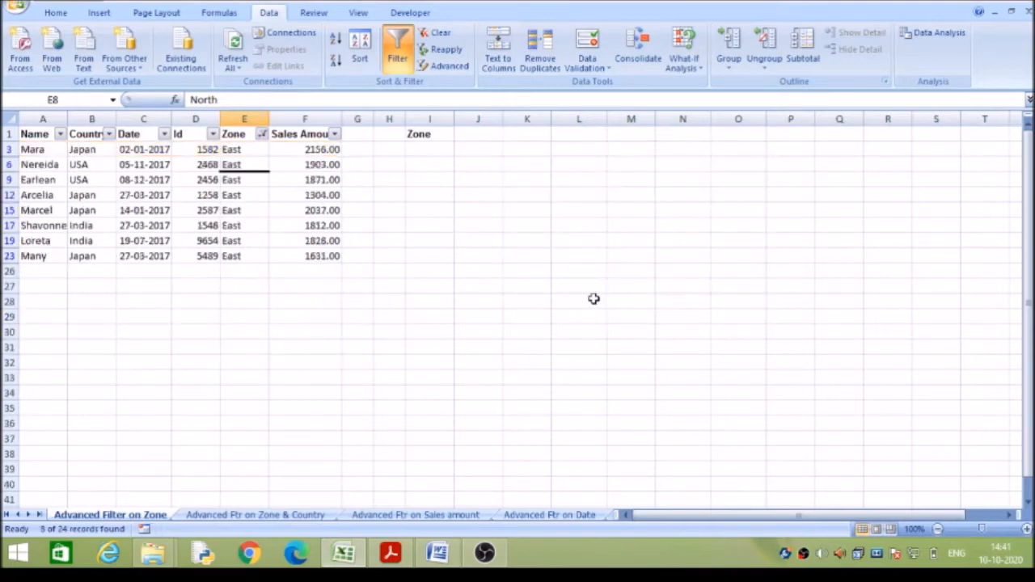
pyautogui.click(255, 207)
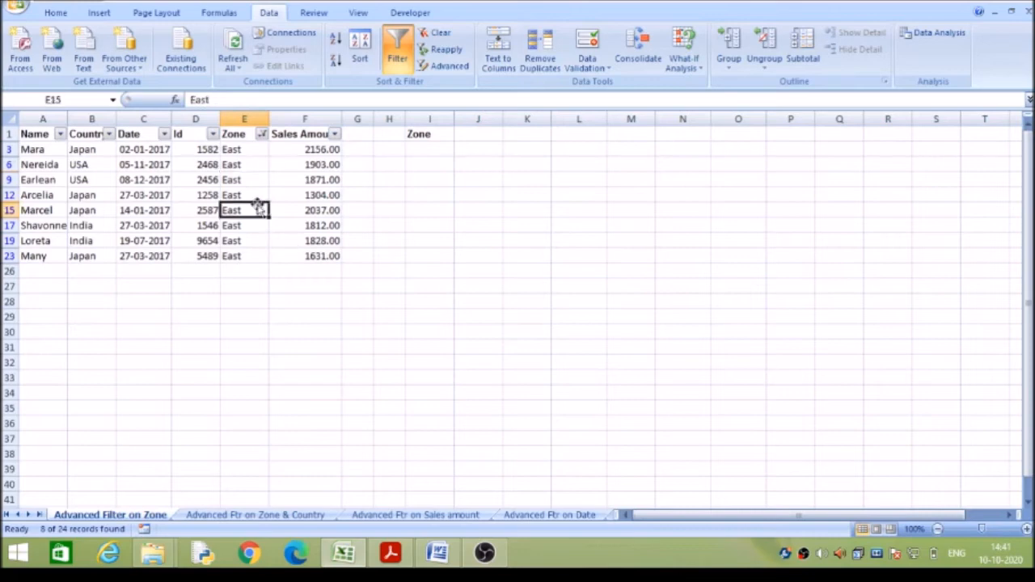
# Change the Zone text filter to values that contain "ou" and check the filtered rows.
pyautogui.click(260, 134)
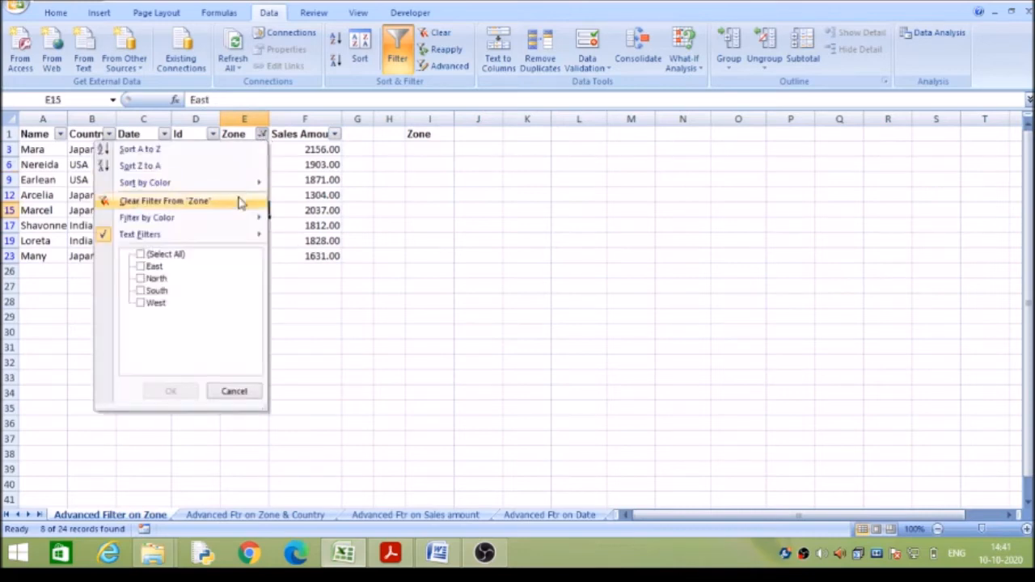
pyautogui.moveTo(232, 238)
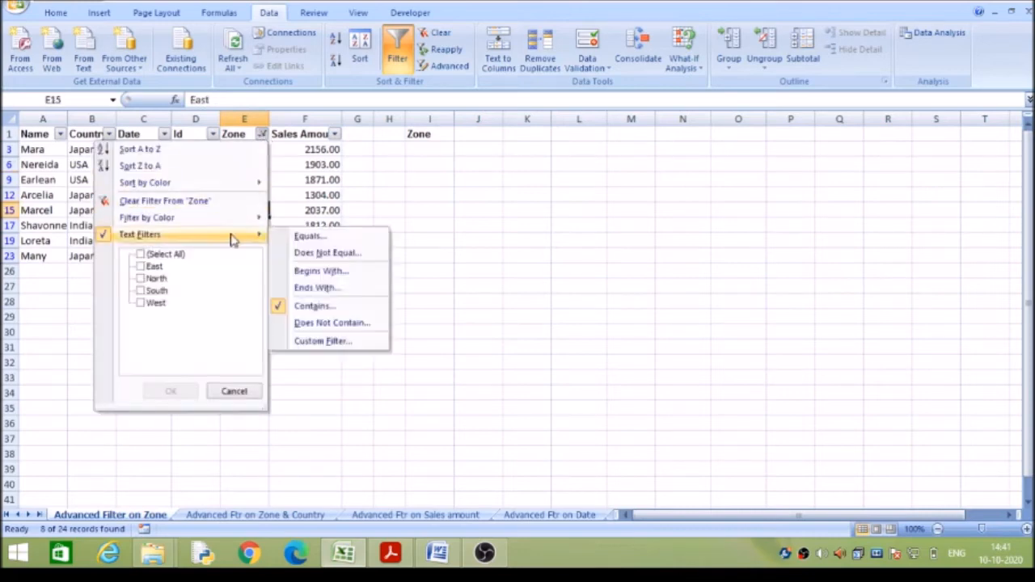
pyautogui.click(315, 309)
pyautogui.write('ou')
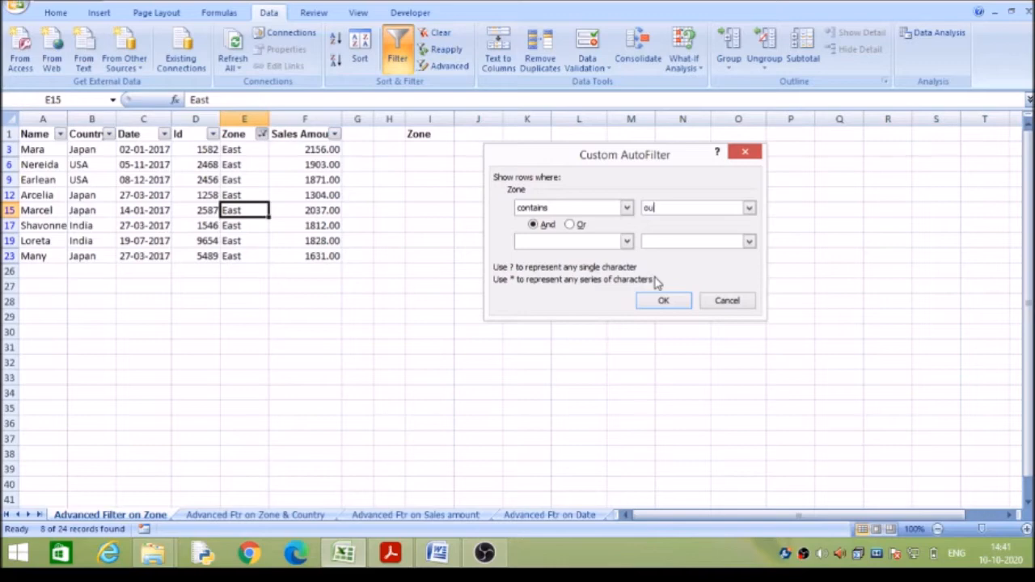
pyautogui.click(661, 301)
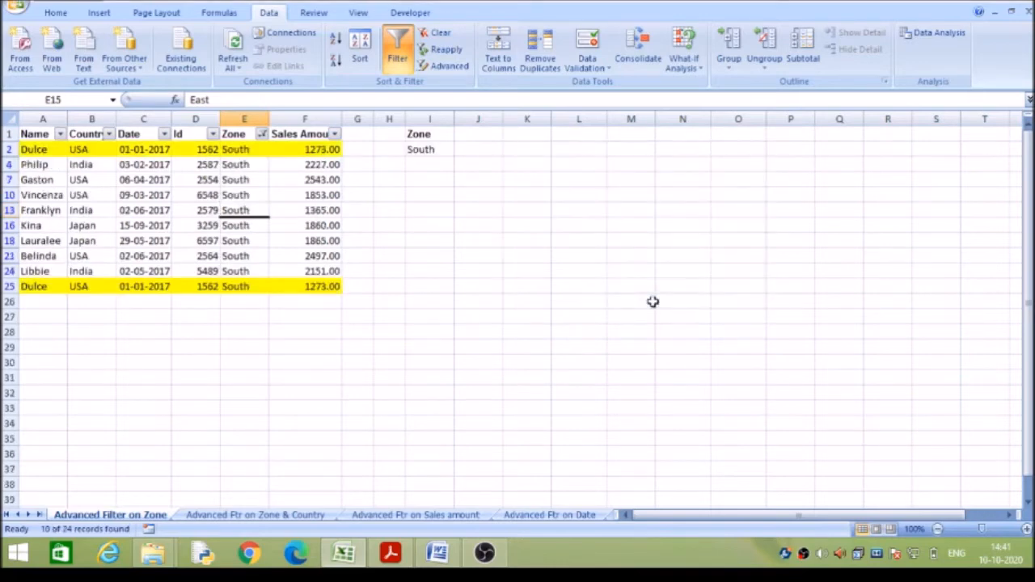
pyautogui.click(256, 177)
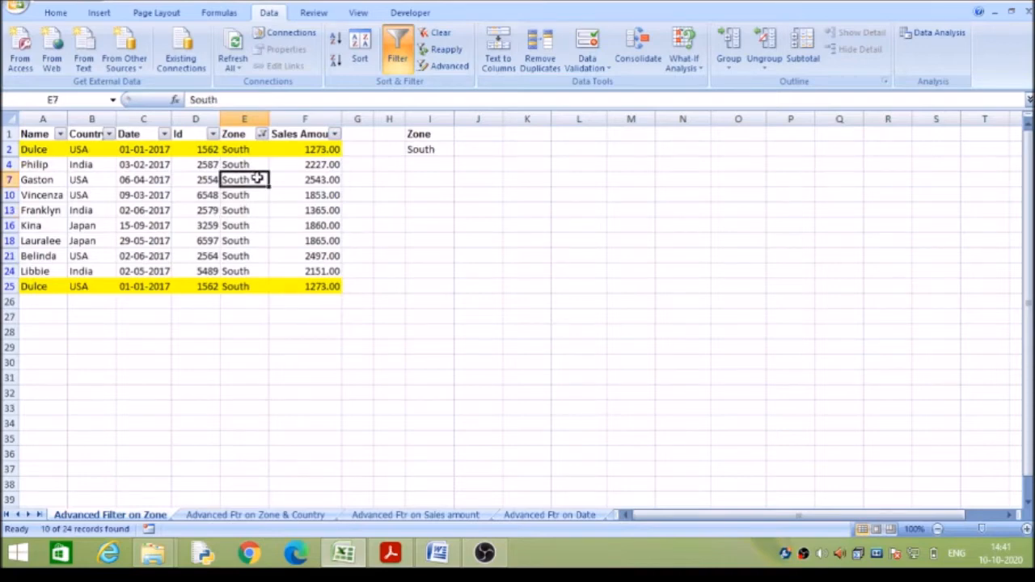
# Apply a text filter for Zone values that do not contain "ou" and check the remaining zones.
pyautogui.click(261, 134)
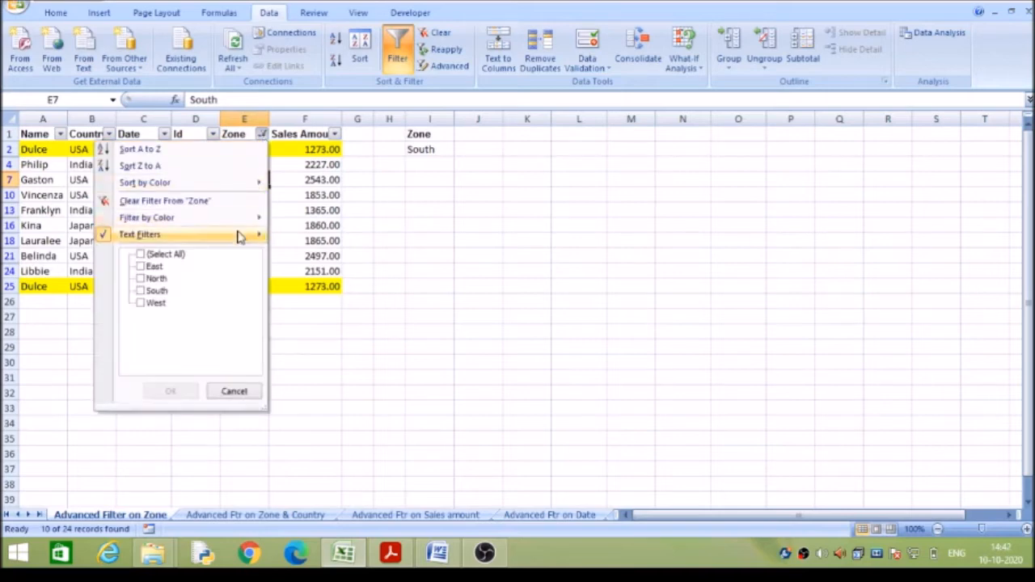
pyautogui.moveTo(240, 233)
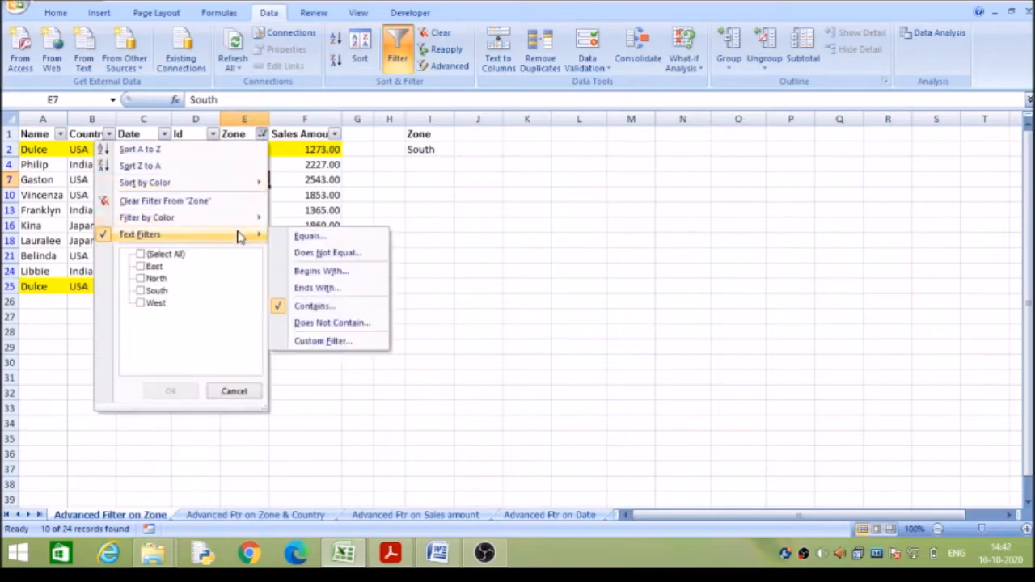
pyautogui.click(329, 323)
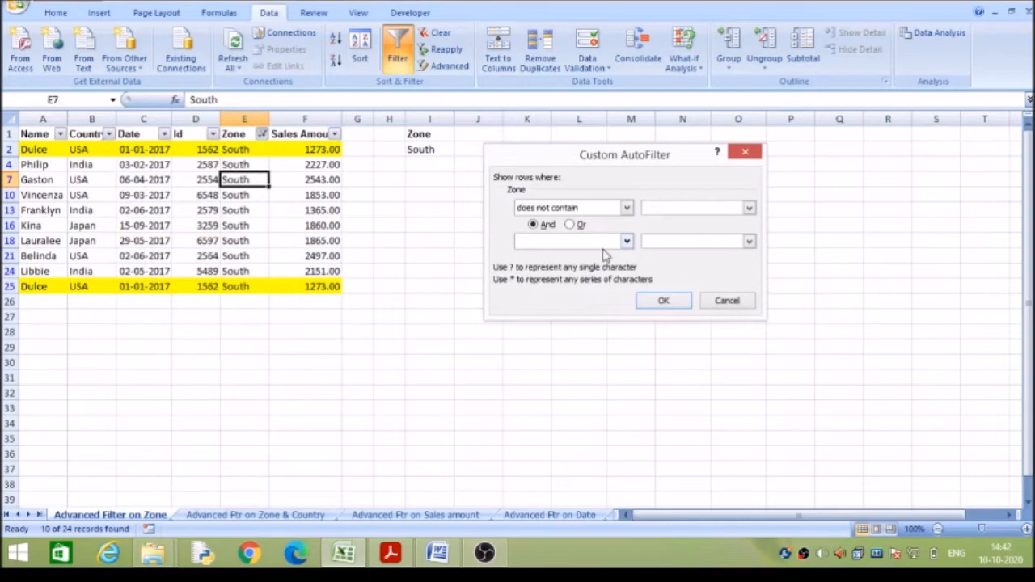
pyautogui.write('ou')
pyautogui.click(663, 300)
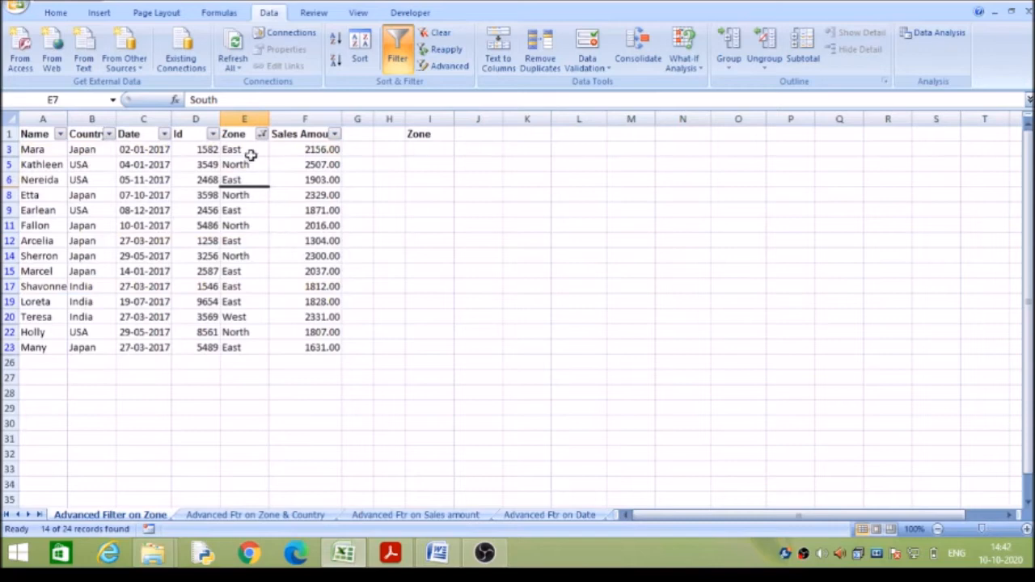
pyautogui.click(251, 225)
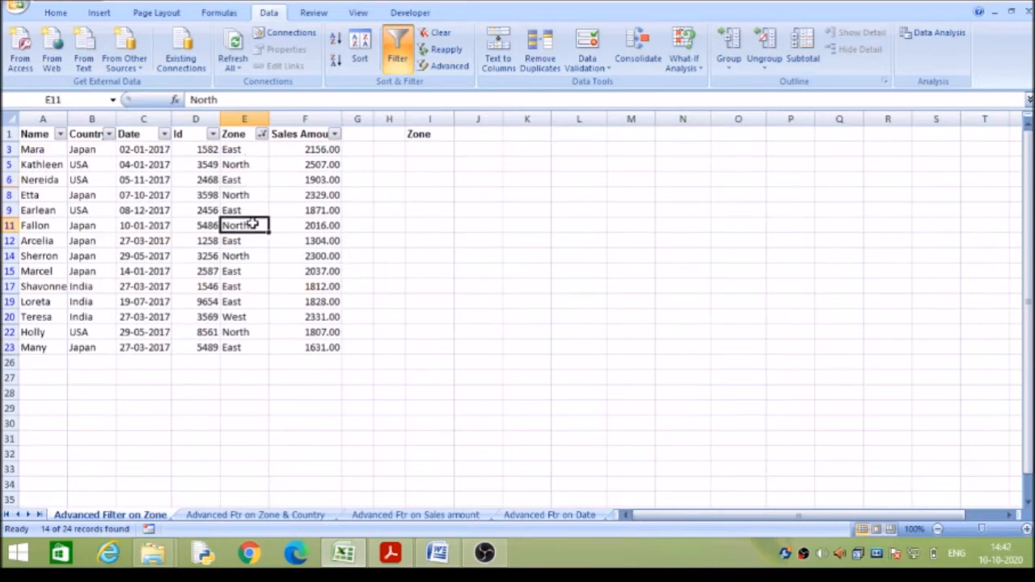
pyautogui.click(251, 255)
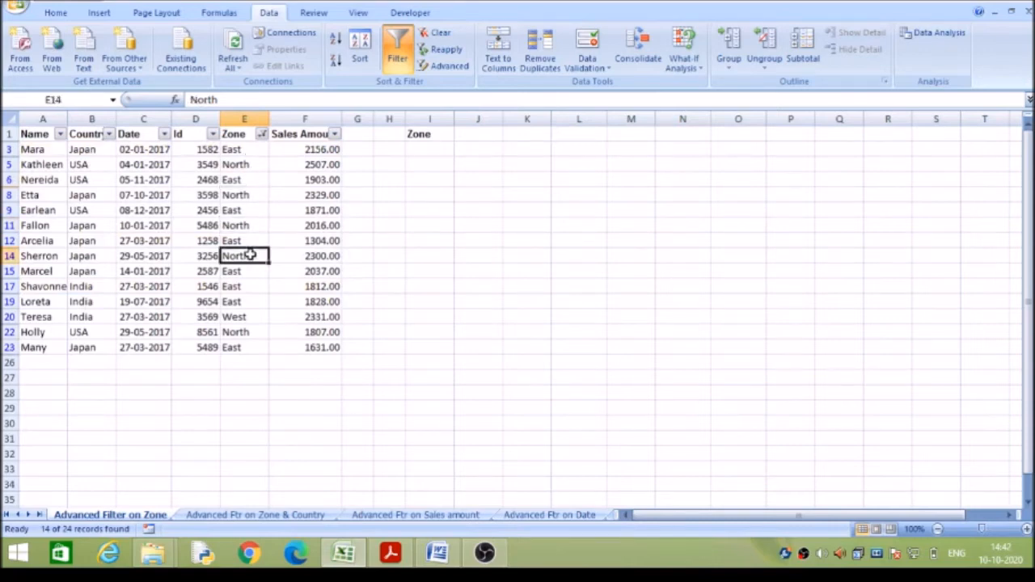
# Start a custom filter on Zone with the first condition set to begins with "so".
pyautogui.click(262, 135)
pyautogui.moveTo(239, 234)
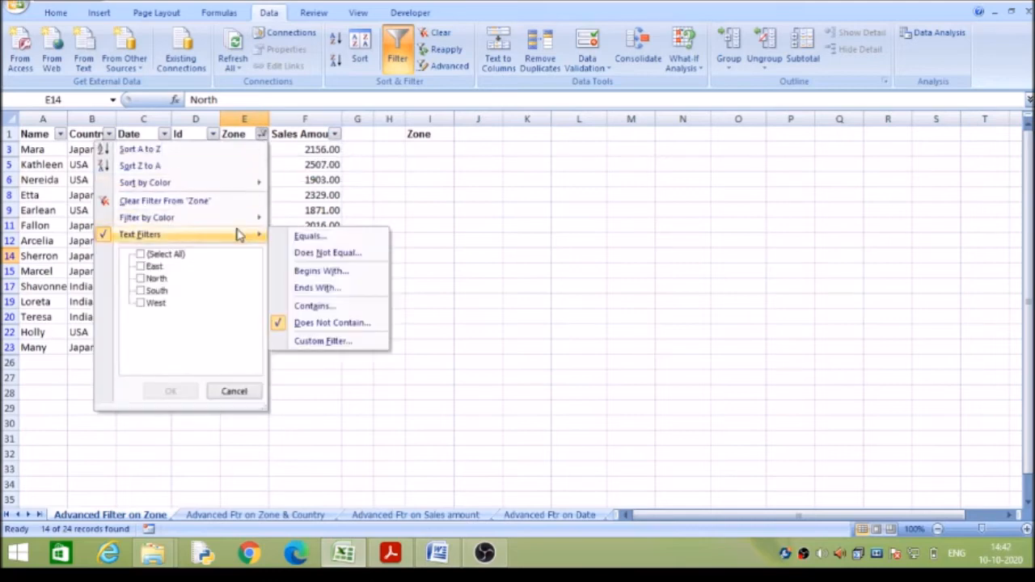
pyautogui.click(324, 341)
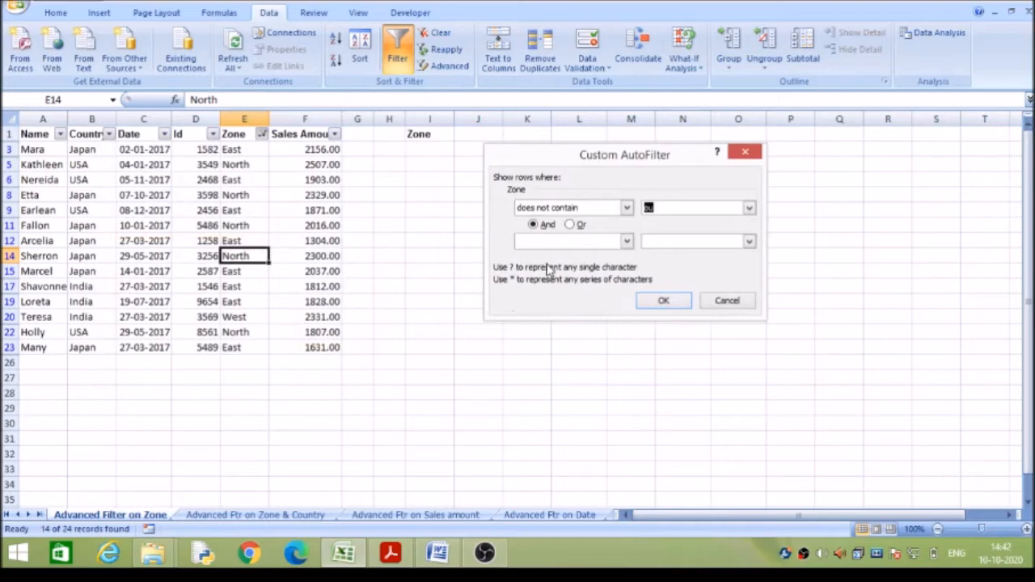
pyautogui.click(627, 207)
pyautogui.click(604, 224)
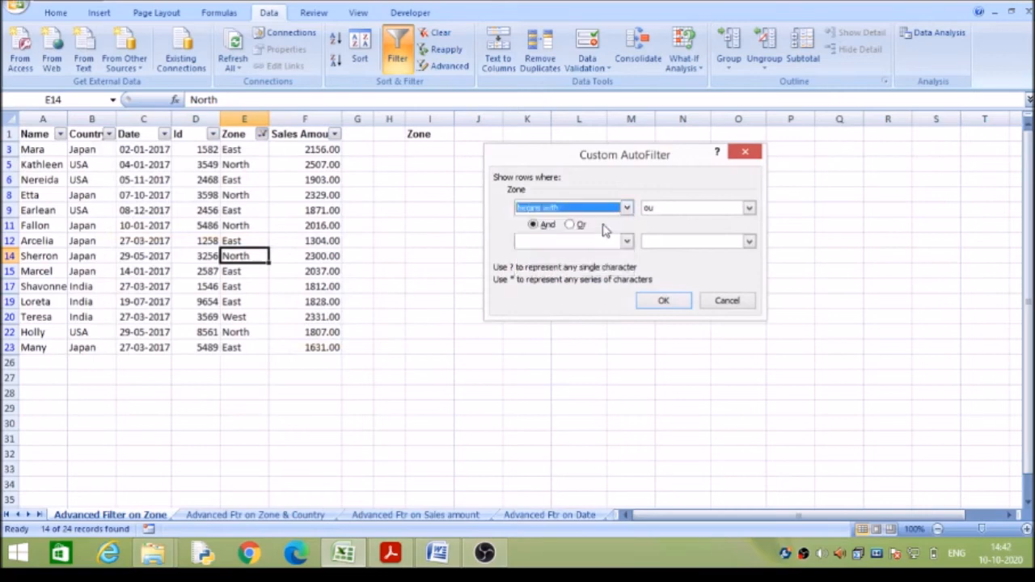
pyautogui.click(661, 207)
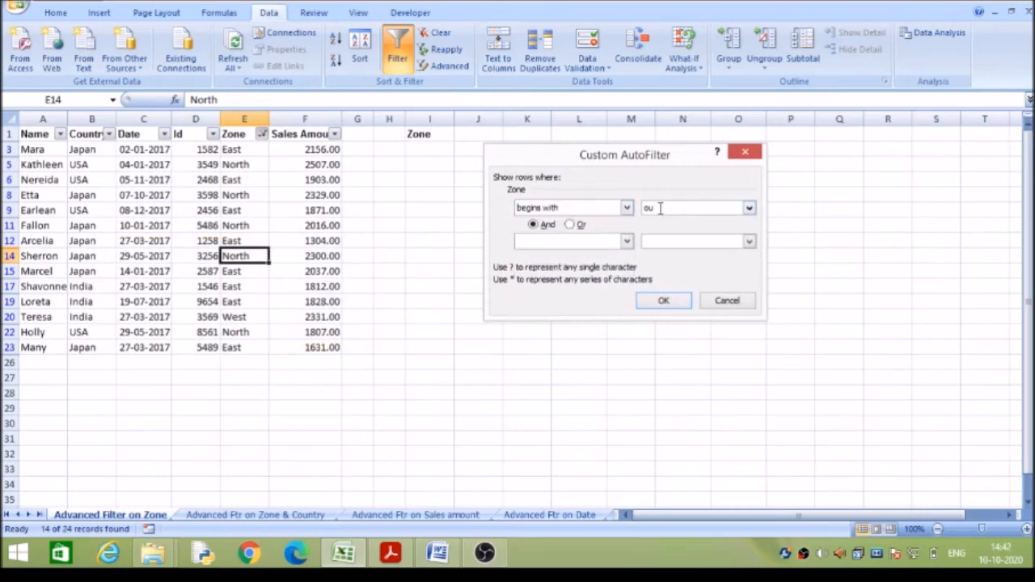
# Add a second And condition of ends with "st" to the custom Zone filter and apply it.
pyautogui.click(627, 242)
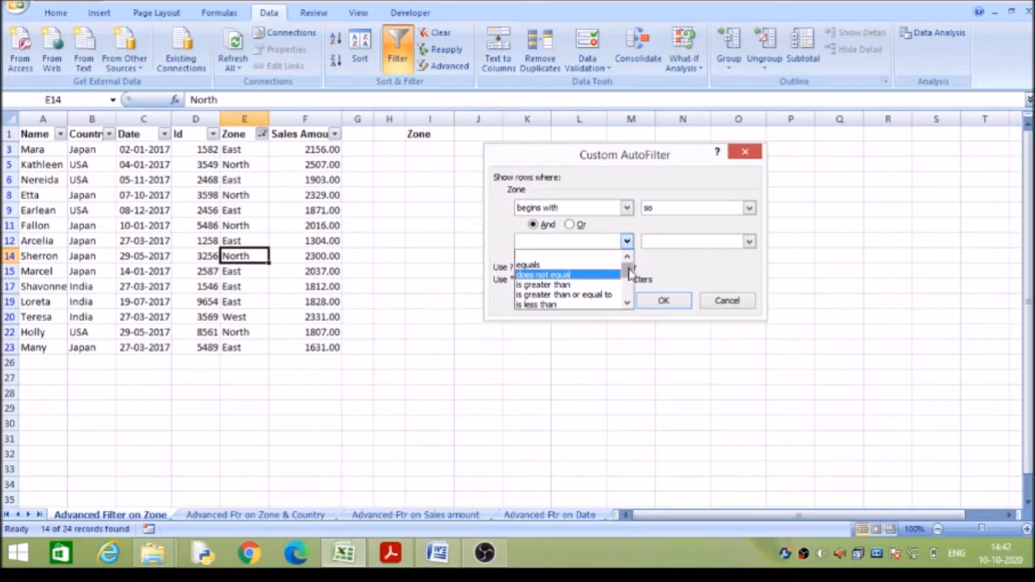
pyautogui.moveTo(629, 273); pyautogui.dragTo(626, 279)
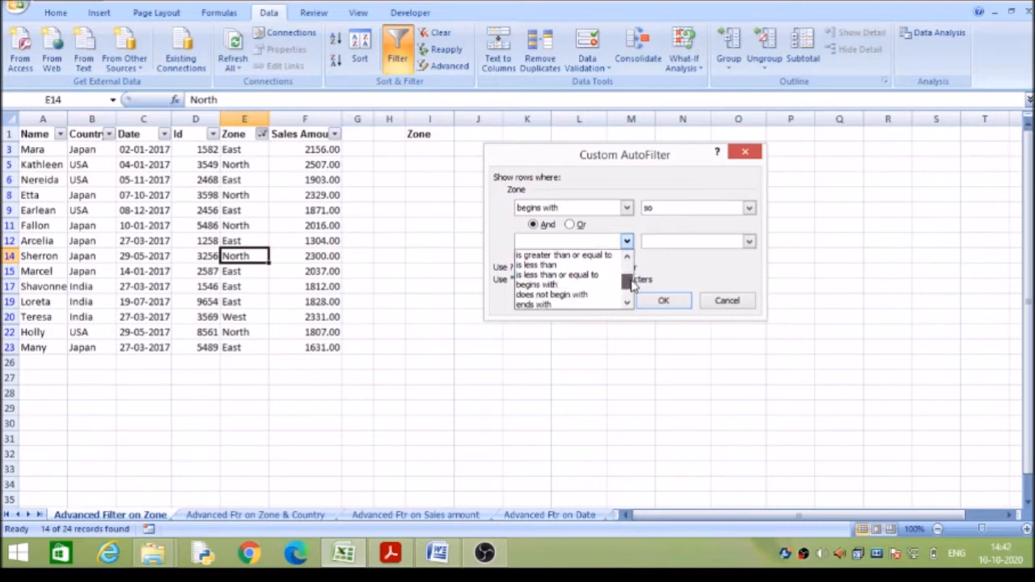
pyautogui.click(594, 305)
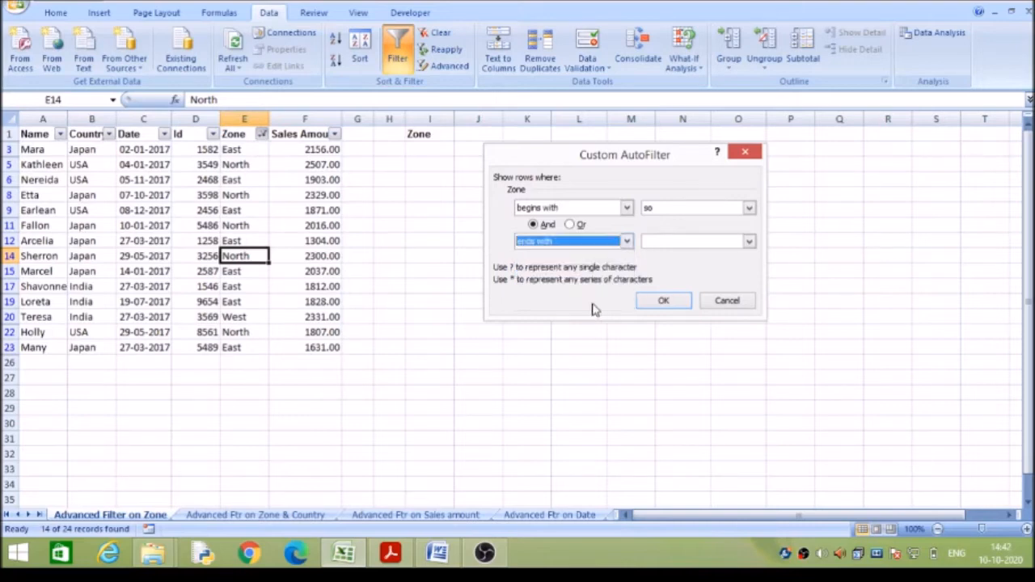
pyautogui.click(676, 241)
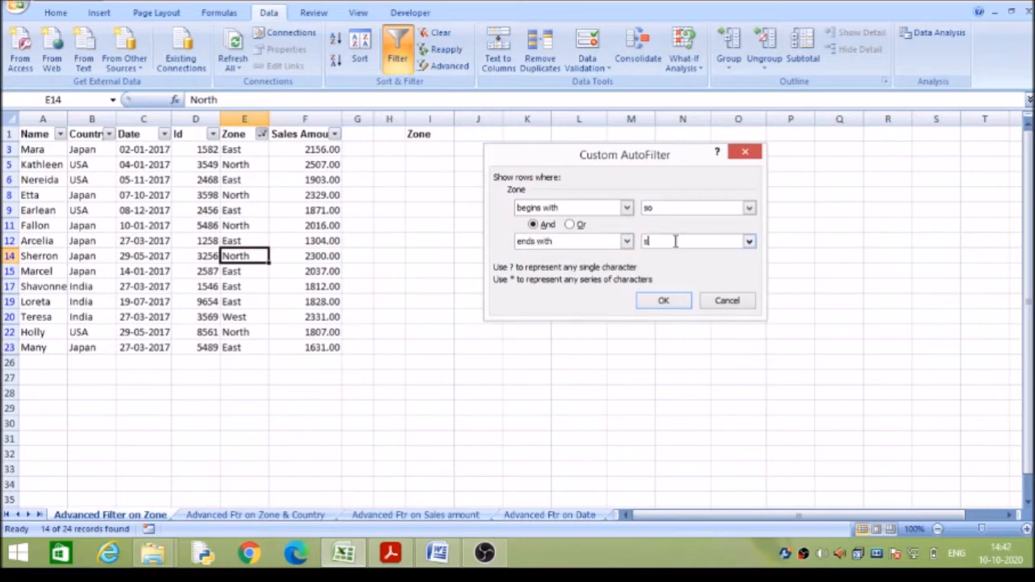
pyautogui.write('st')
pyautogui.click(663, 300)
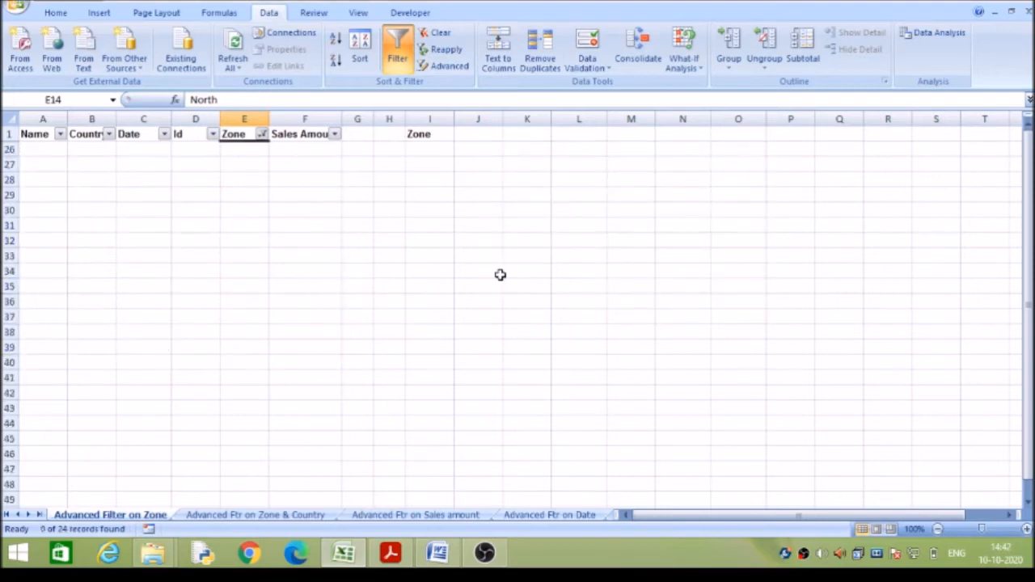
# Clear the custom filter from the Zone column.
pyautogui.click(262, 134)
pyautogui.moveTo(244, 189)
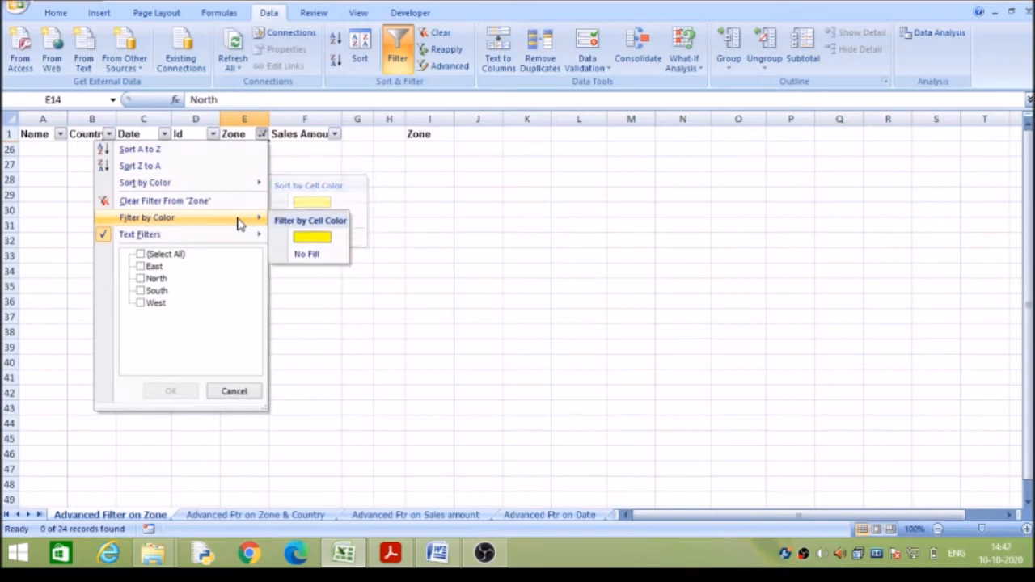
pyautogui.click(244, 199)
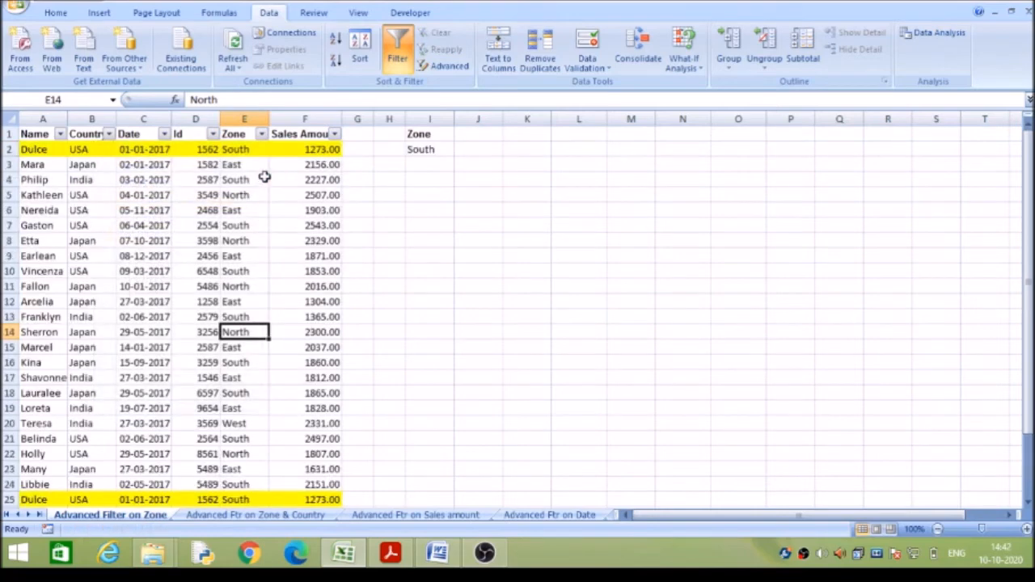
# Start a new custom text filter on Zone with the first condition set to begins with "so".
pyautogui.click(261, 134)
pyautogui.moveTo(238, 236)
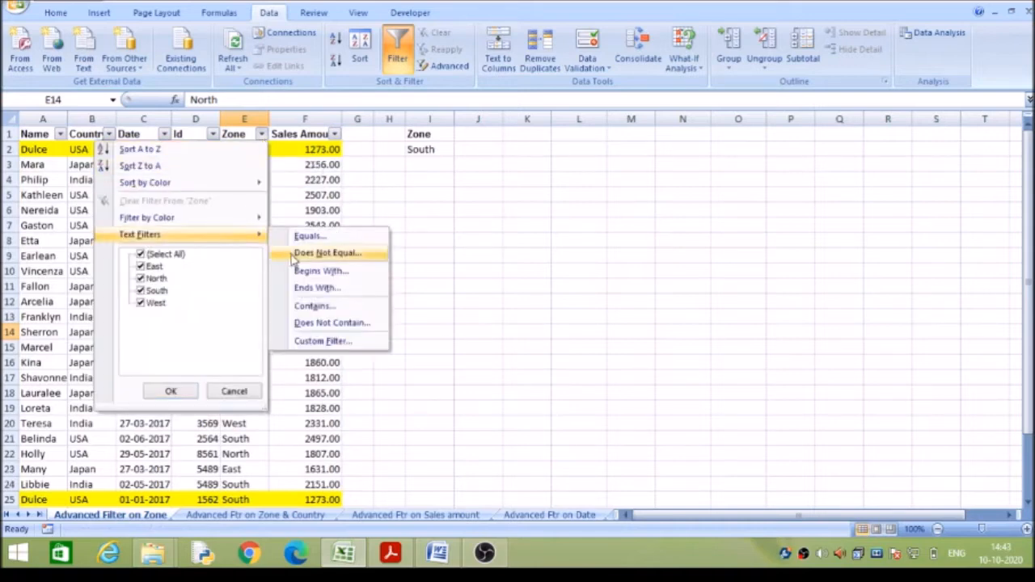
pyautogui.click(323, 342)
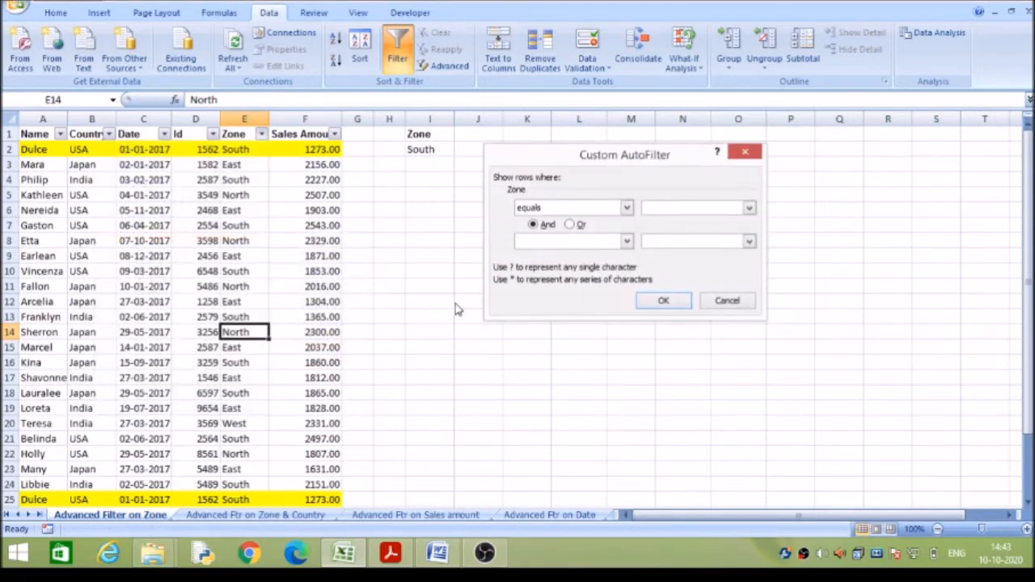
pyautogui.click(628, 208)
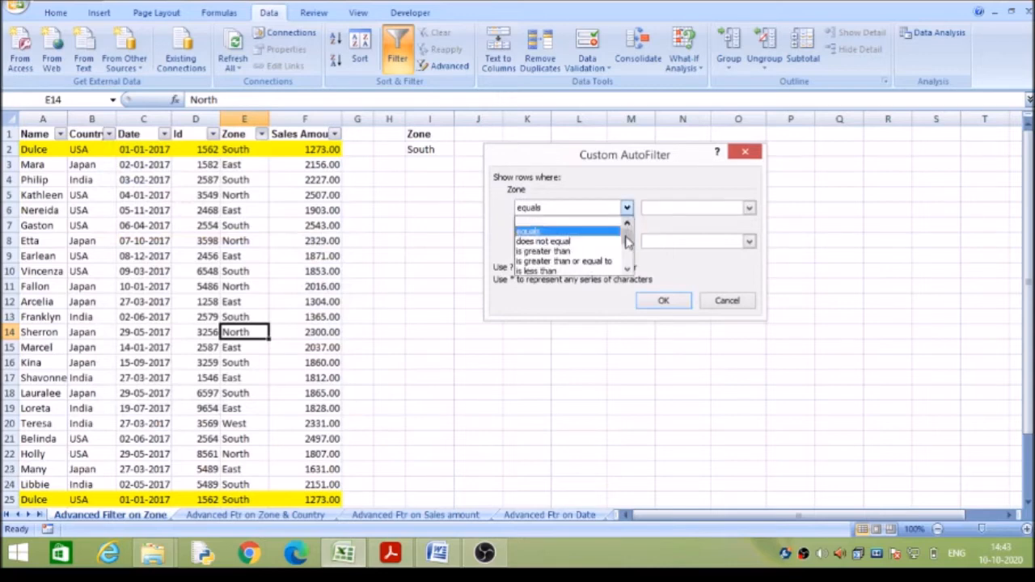
pyautogui.moveTo(628, 243); pyautogui.dragTo(628, 246)
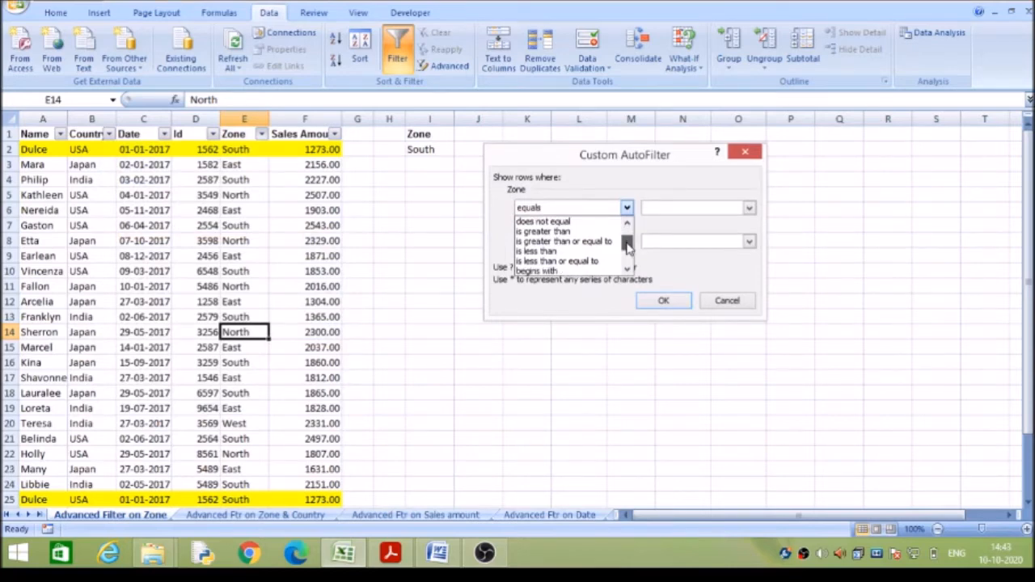
pyautogui.moveTo(628, 247); pyautogui.dragTo(629, 254)
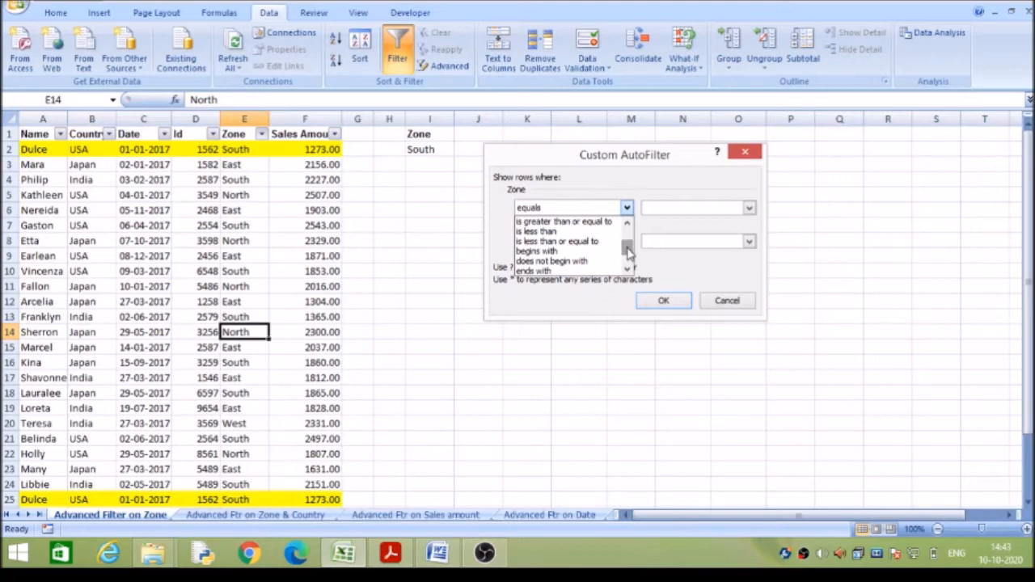
pyautogui.click(588, 252)
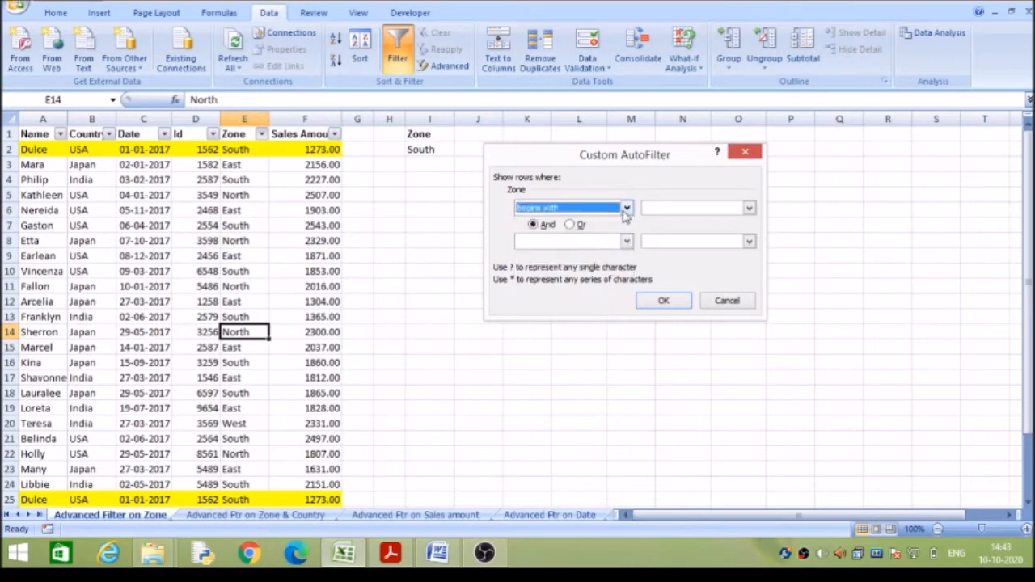
pyautogui.click(654, 207)
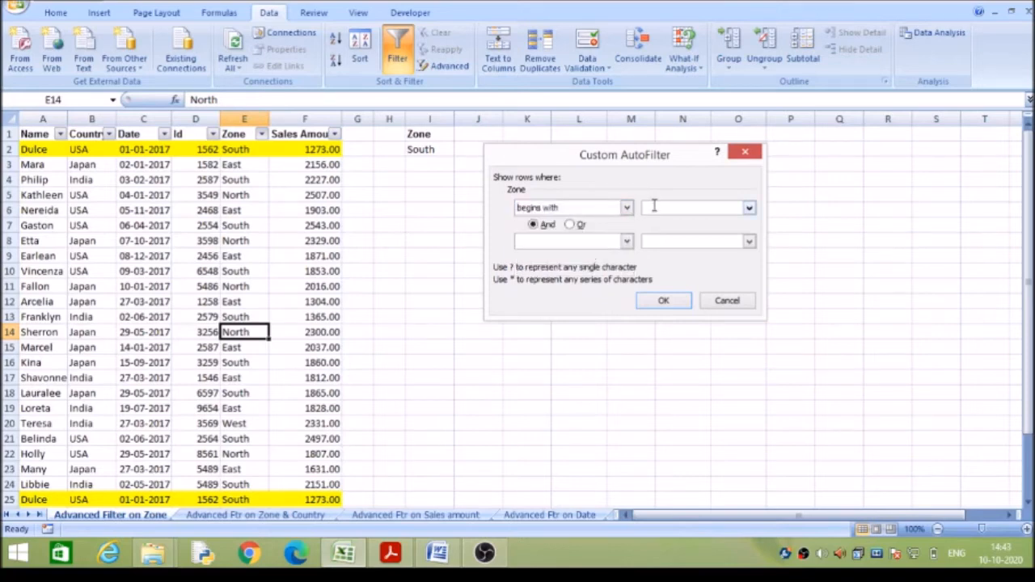
# Add a second Or condition of ends with "st" to the custom Zone filter, apply it and check the filtered rows.
pyautogui.click(570, 224)
pyautogui.click(626, 241)
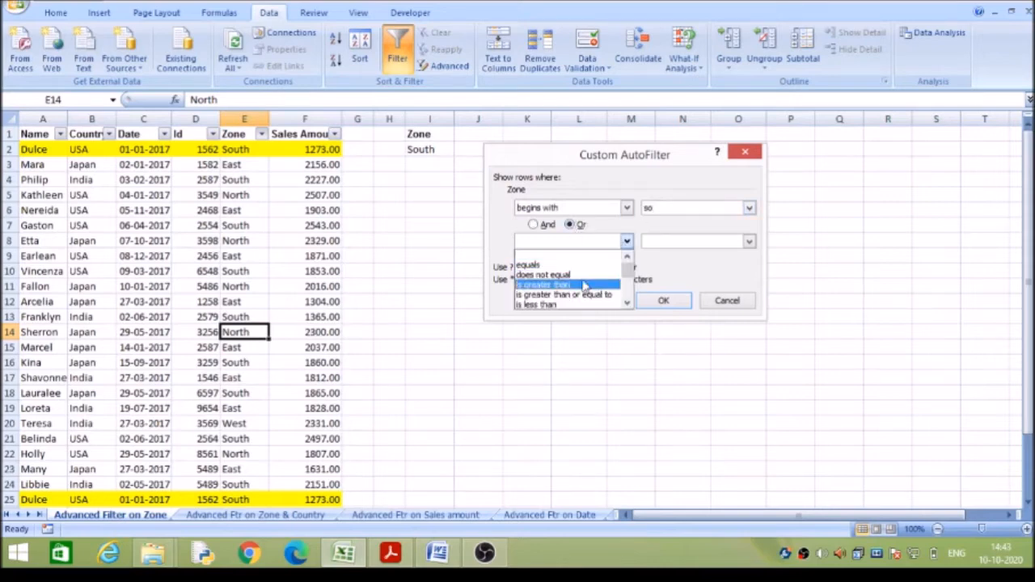
pyautogui.moveTo(628, 272); pyautogui.dragTo(630, 281)
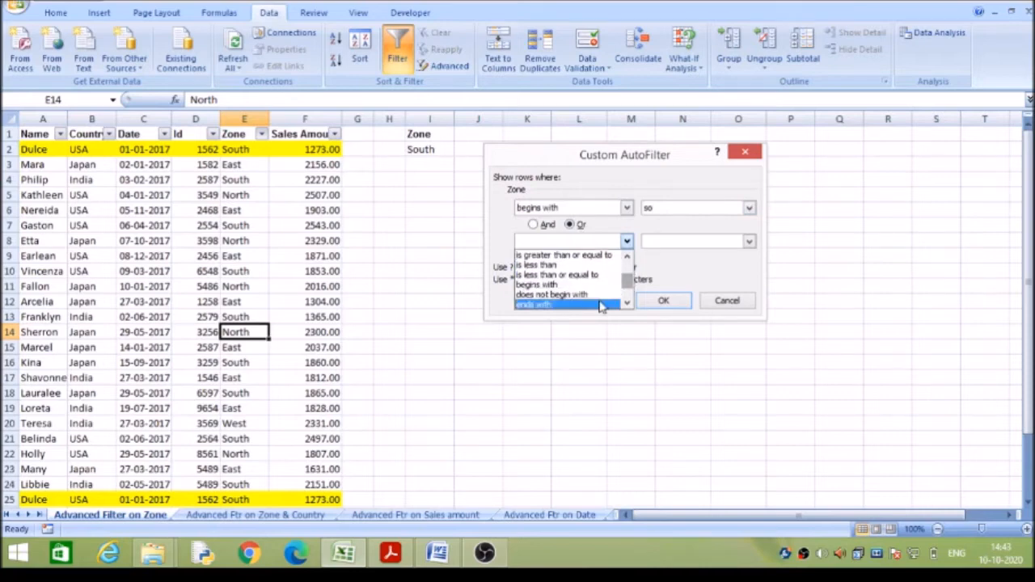
pyautogui.click(602, 304)
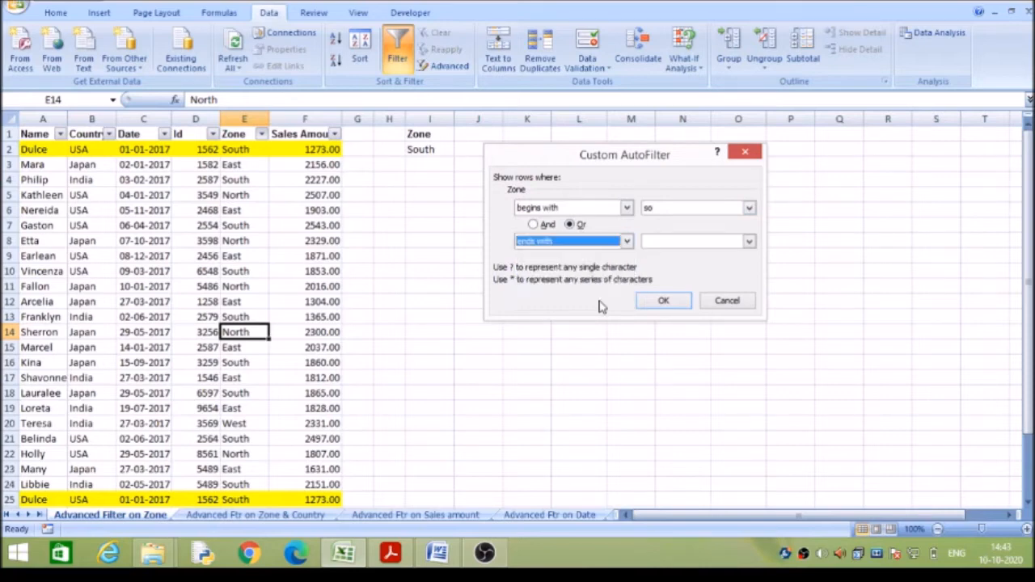
pyautogui.click(679, 241)
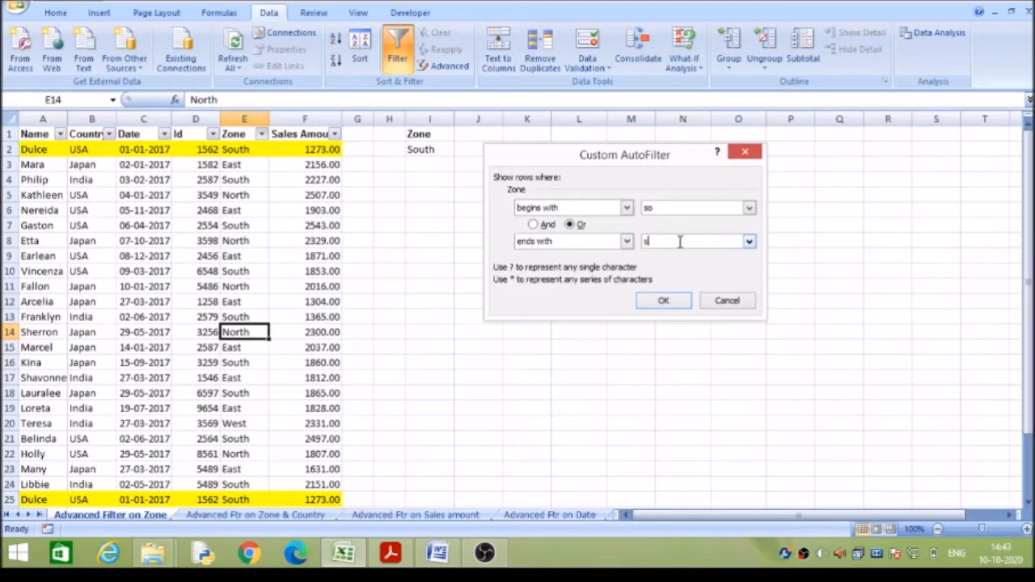
pyautogui.write('st')
pyautogui.click(664, 300)
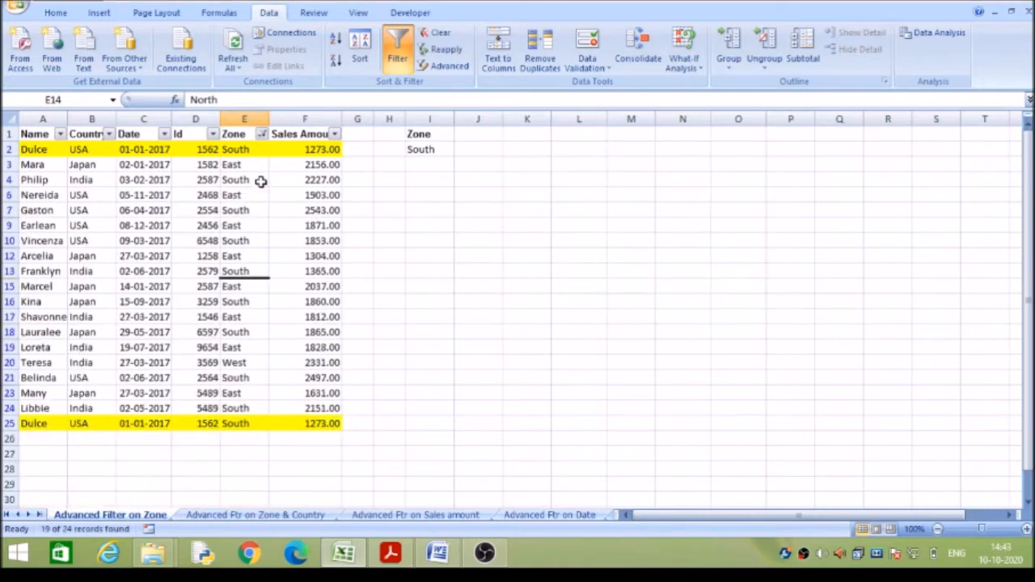
pyautogui.click(250, 150)
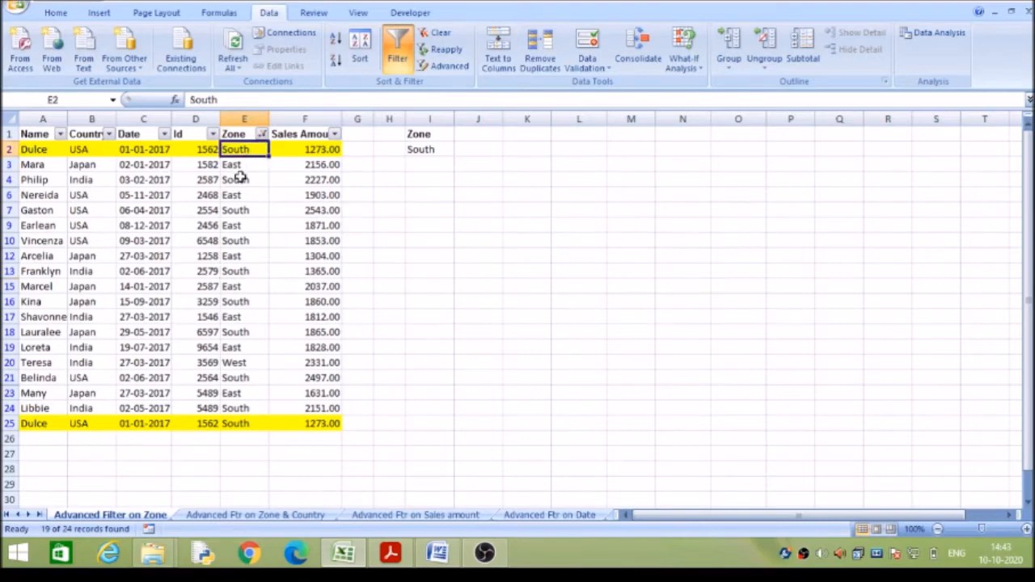
pyautogui.click(247, 167)
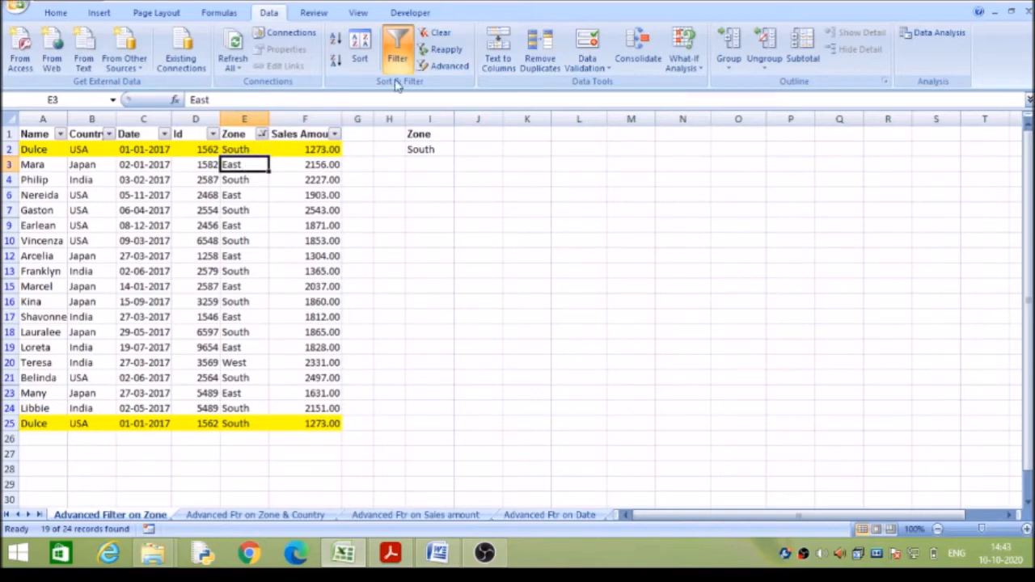
# Clear the Zone filter and apply an advanced filter in place on A1:F25 with the criteria range I1:I2.
pyautogui.click(441, 33)
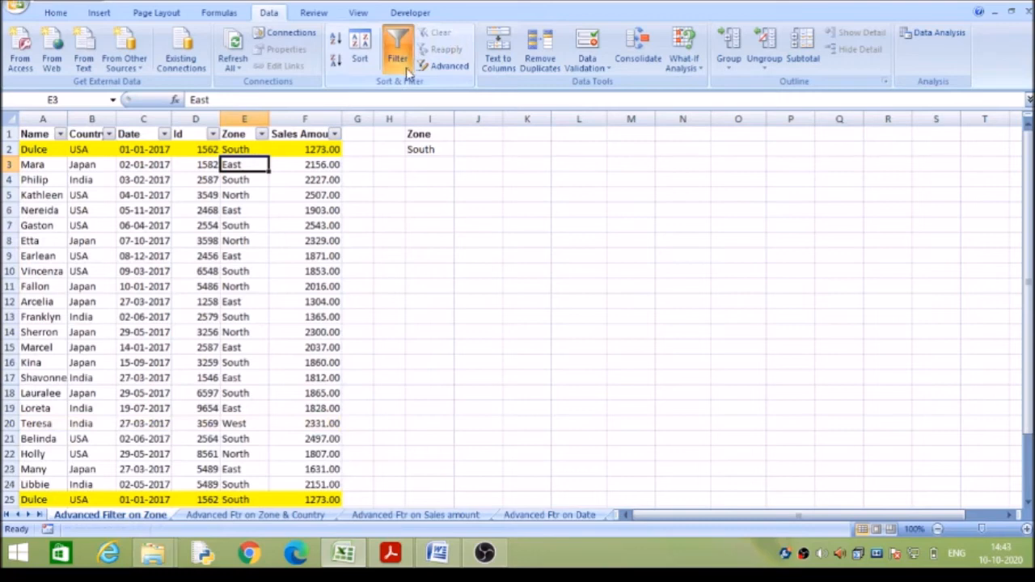
pyautogui.click(233, 132)
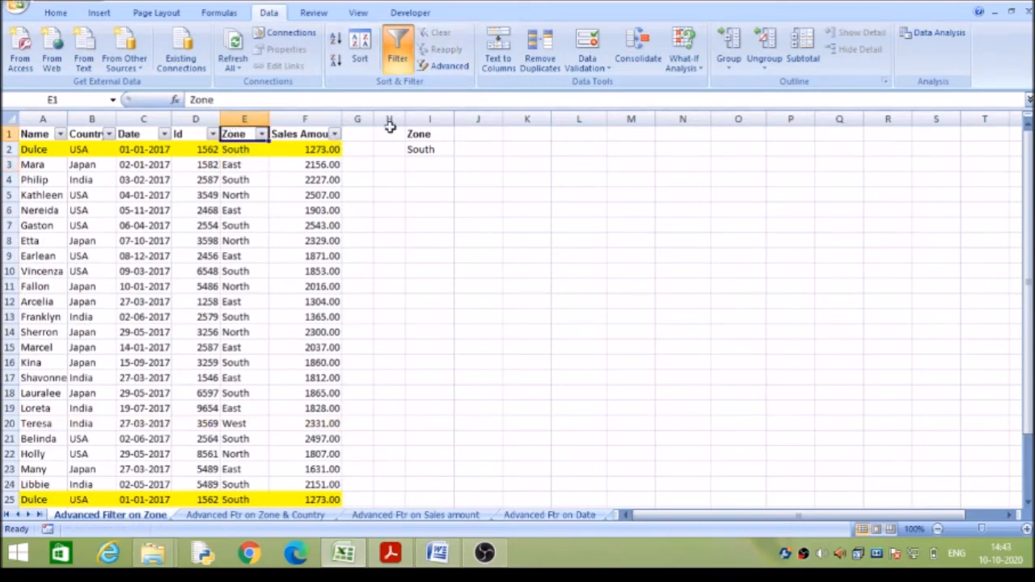
pyautogui.click(459, 68)
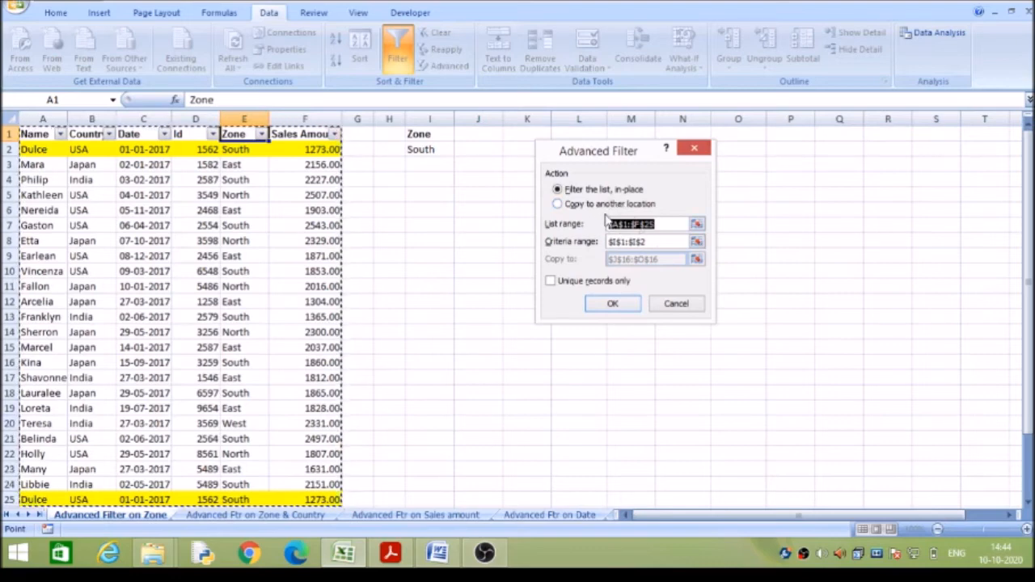
pyautogui.click(649, 242)
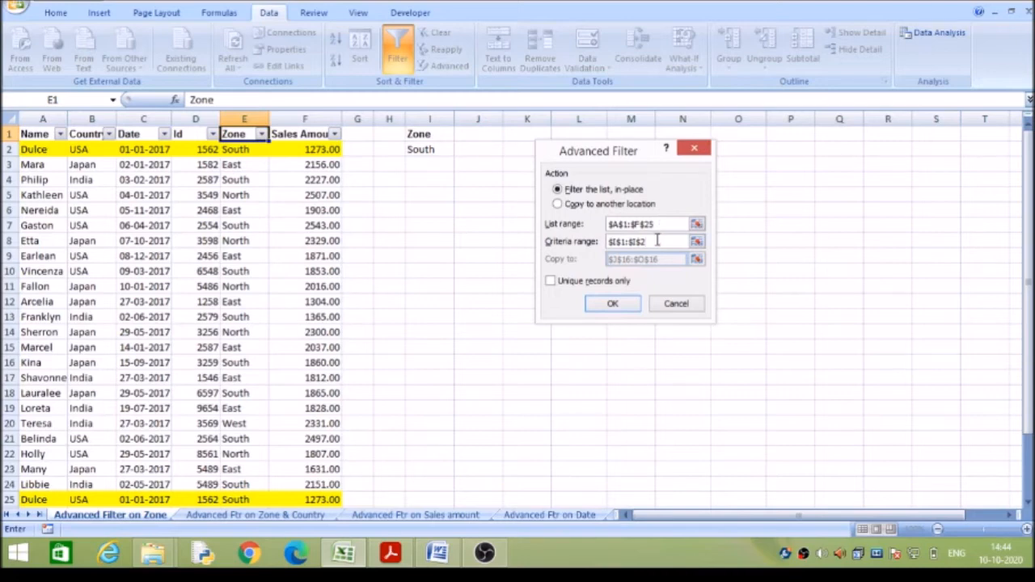
pyautogui.moveTo(436, 136); pyautogui.dragTo(435, 144)
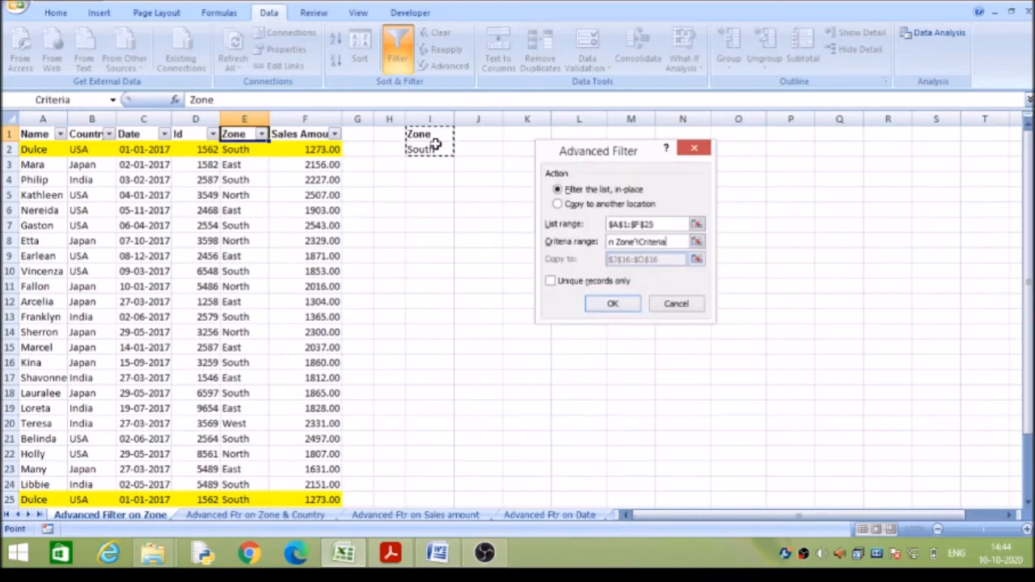
pyautogui.click(609, 304)
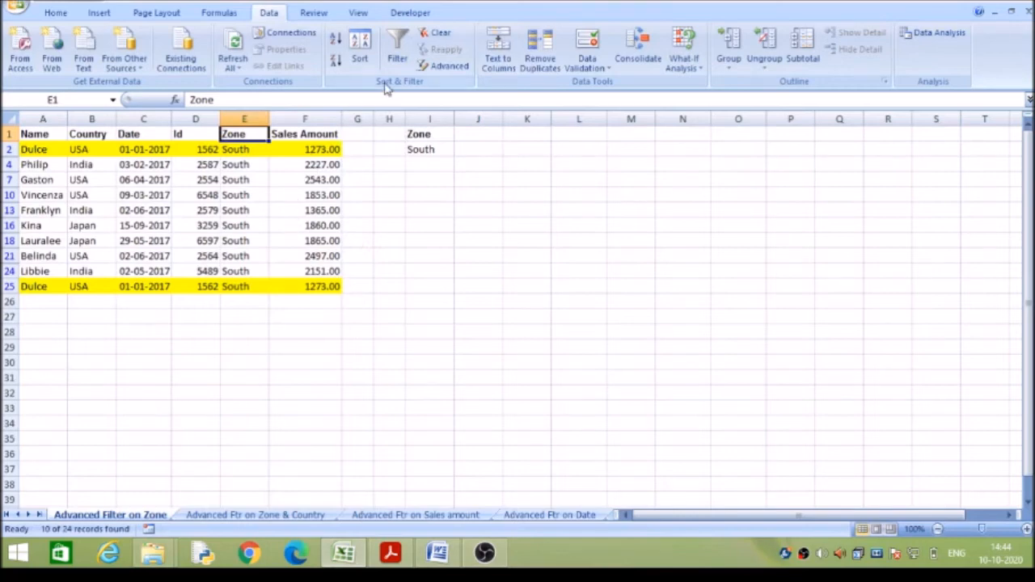
# Clear the in-place filter and start an advanced filter on A1:F25 that copies to another location, using criteria range I1:I2.
pyautogui.click(443, 34)
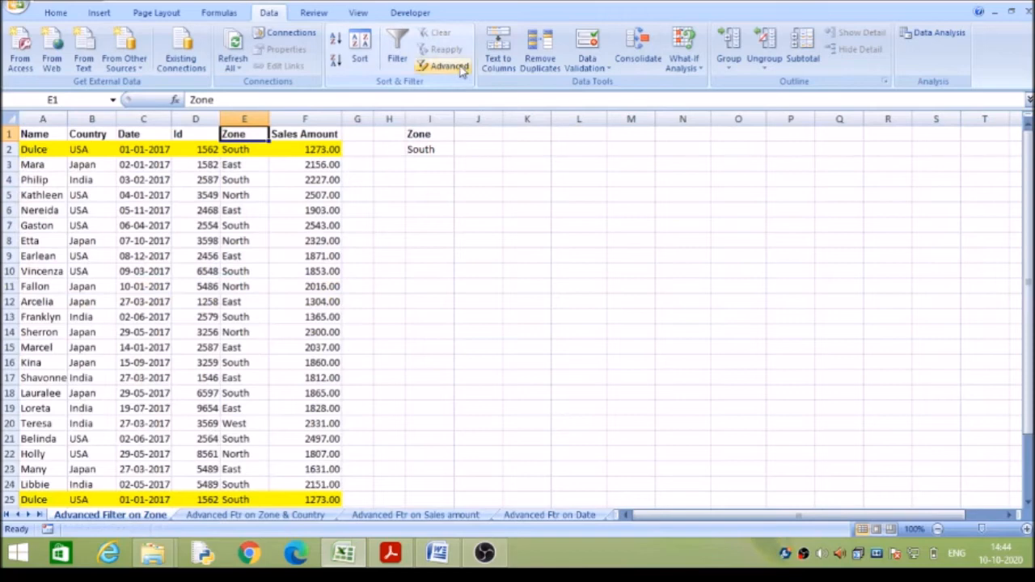
pyautogui.click(462, 71)
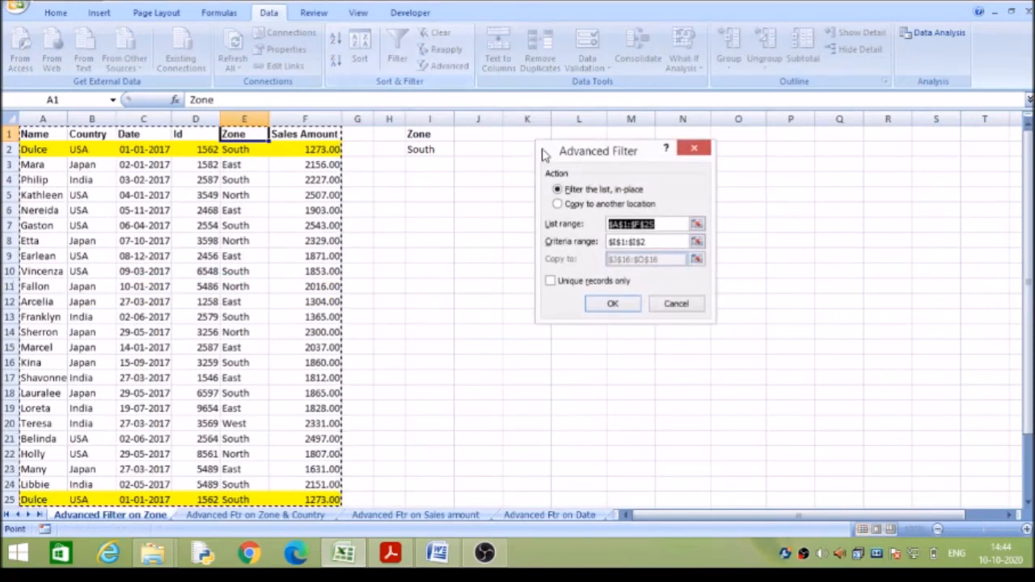
pyautogui.click(558, 205)
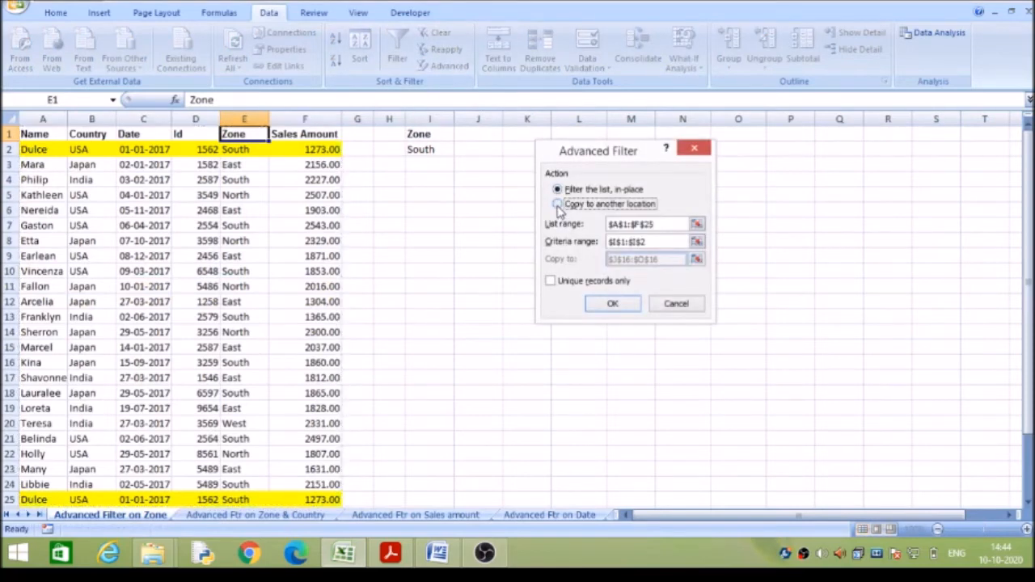
pyautogui.click(647, 241)
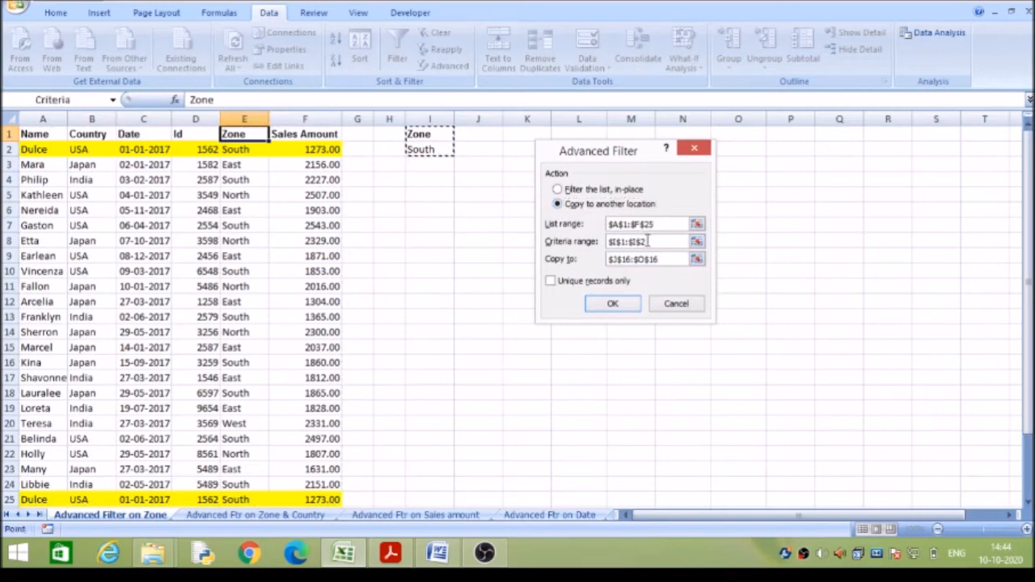
# Replace the advanced filter's copy destination with cell I5 and run the filter.
pyautogui.click(664, 259)
pyautogui.press('BackSpace')
pyautogui.press('BackSpace')
pyautogui.press('BackSpace')
pyautogui.press('BackSpace')
pyautogui.press('BackSpace')
pyautogui.press('BackSpace')
pyautogui.press('BackSpace')
pyautogui.press('BackSpace')
pyautogui.press('BackSpace')
pyautogui.press('BackSpace')
pyautogui.press('BackSpace')
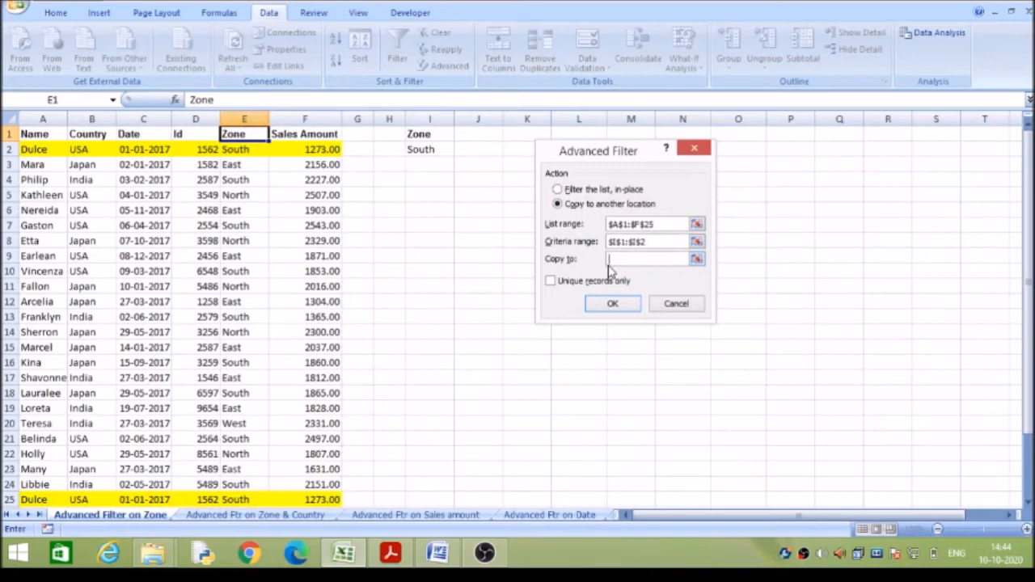
pyautogui.click(440, 193)
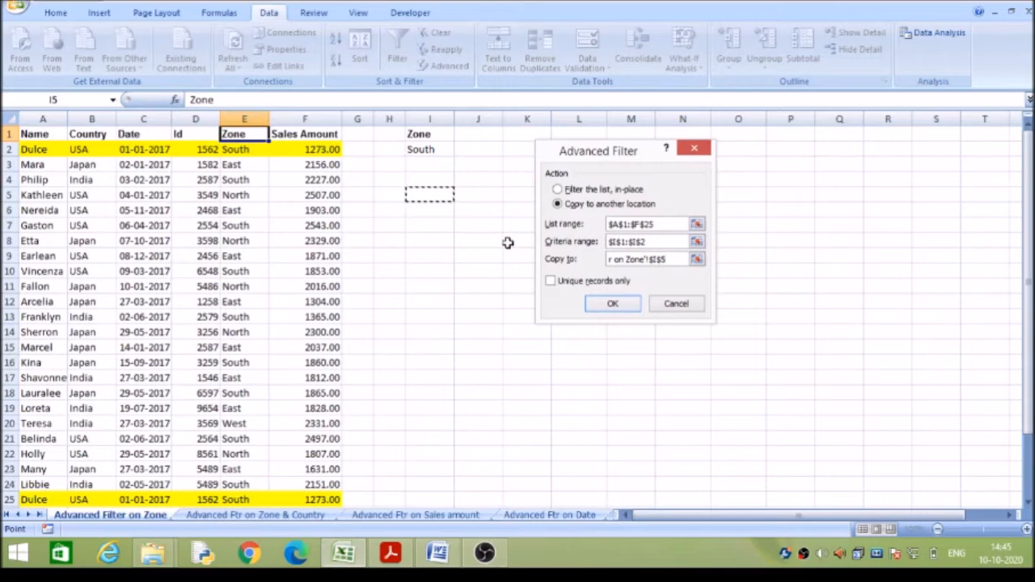
pyautogui.click(612, 305)
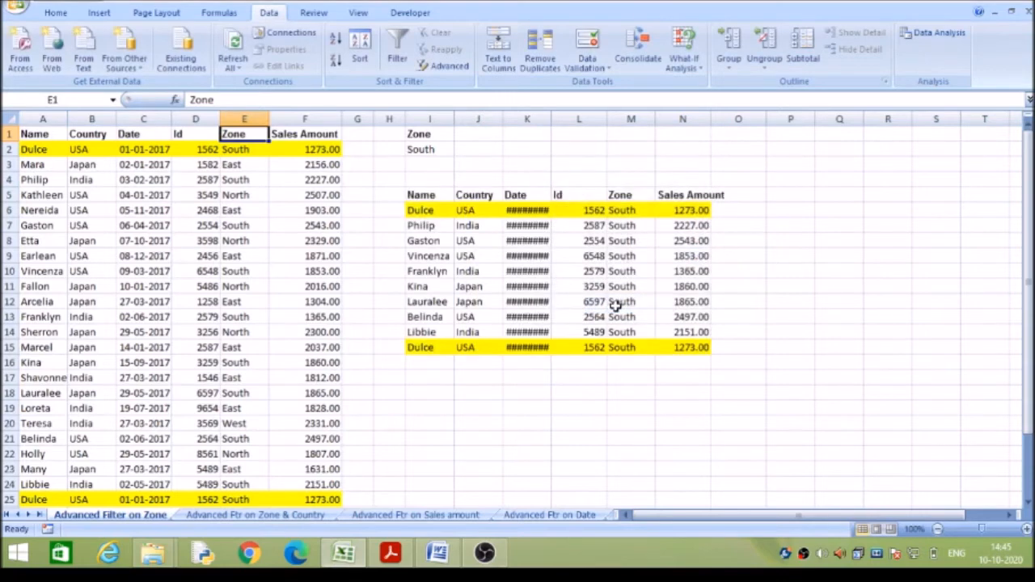
# Fit the width of column K to its dates and look over the copied records.
pyautogui.doubleClick(550, 120)
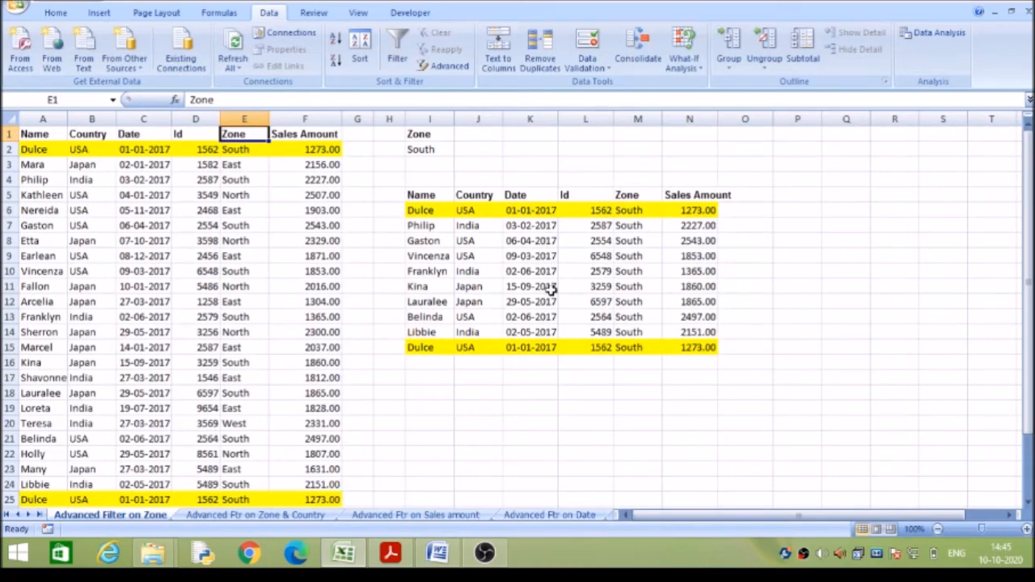
pyautogui.click(588, 209)
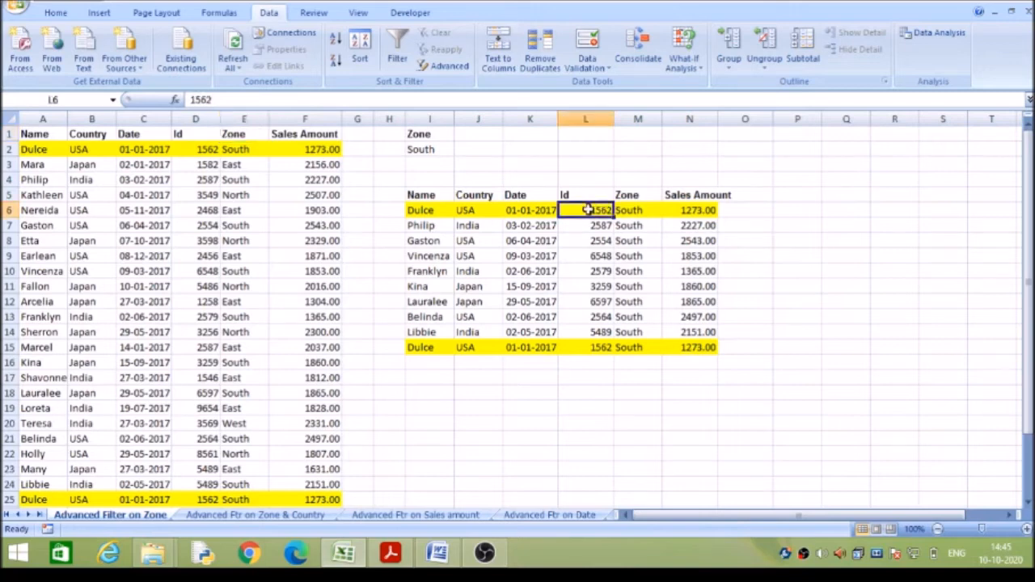
pyautogui.click(541, 361)
pyautogui.click(544, 348)
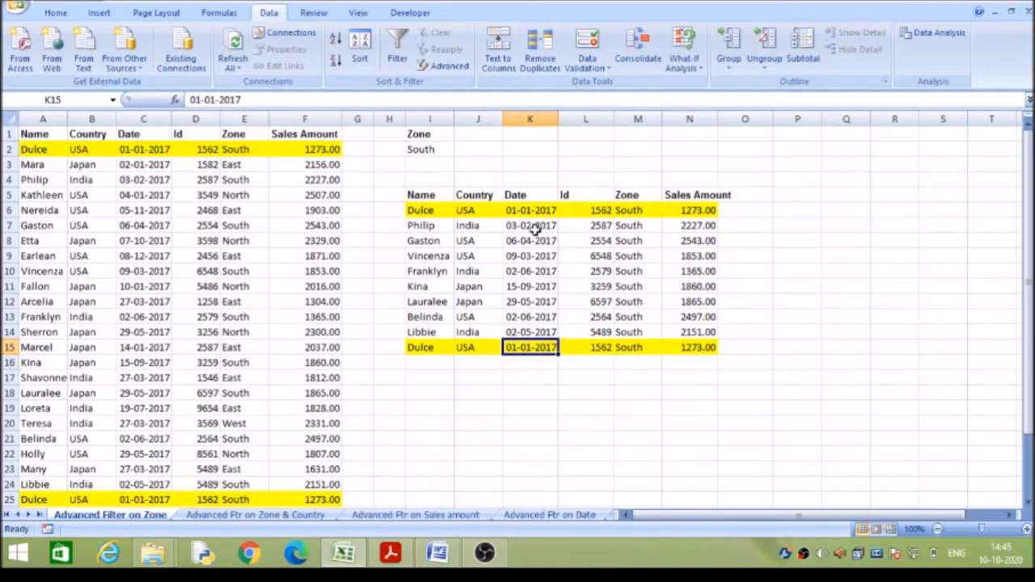
# Delete the contents of the copied results in I5:N15 and select the Zone header in E1.
pyautogui.moveTo(433, 195); pyautogui.dragTo(709, 348)
pyautogui.press('Delete')
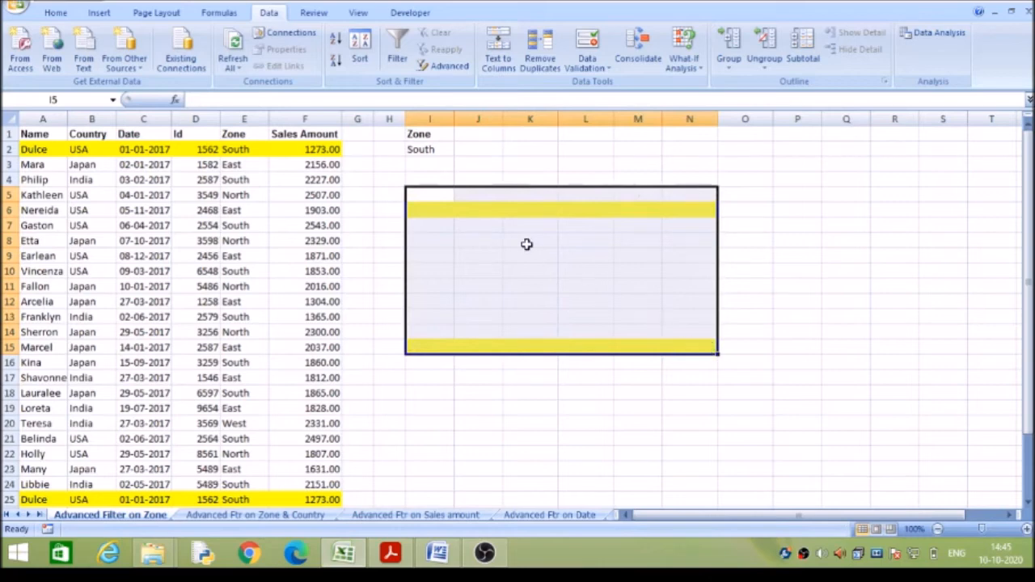
pyautogui.click(439, 198)
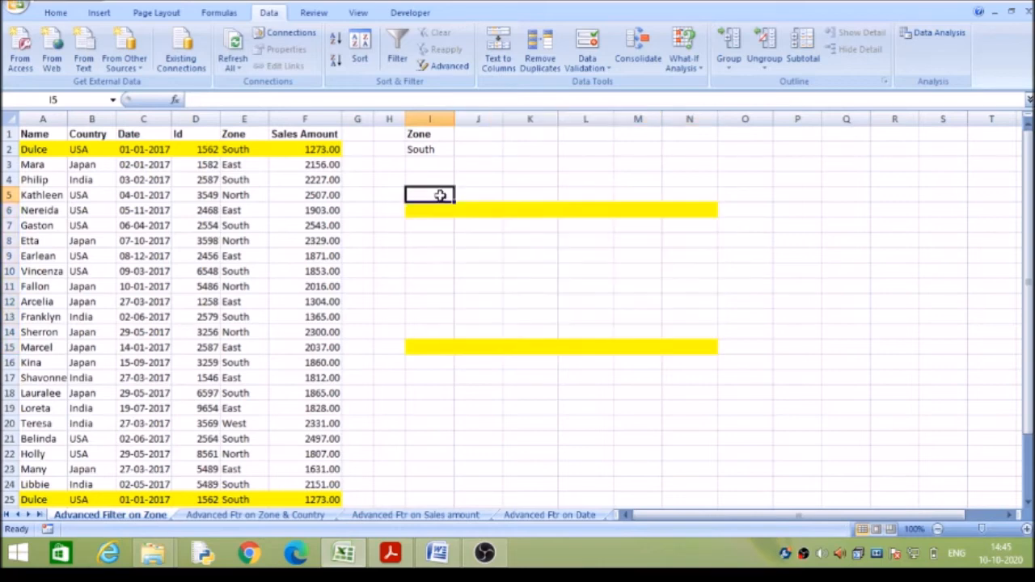
pyautogui.click(239, 135)
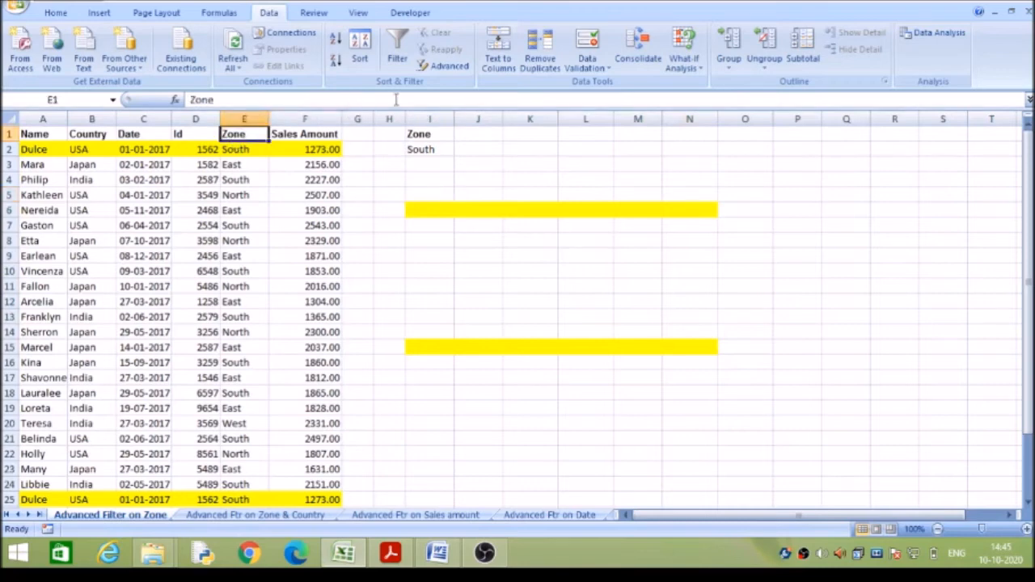
# Run an advanced filter on the sales list that copies only unique records to I5, and check the highlighted row in the copied results.
pyautogui.click(444, 66)
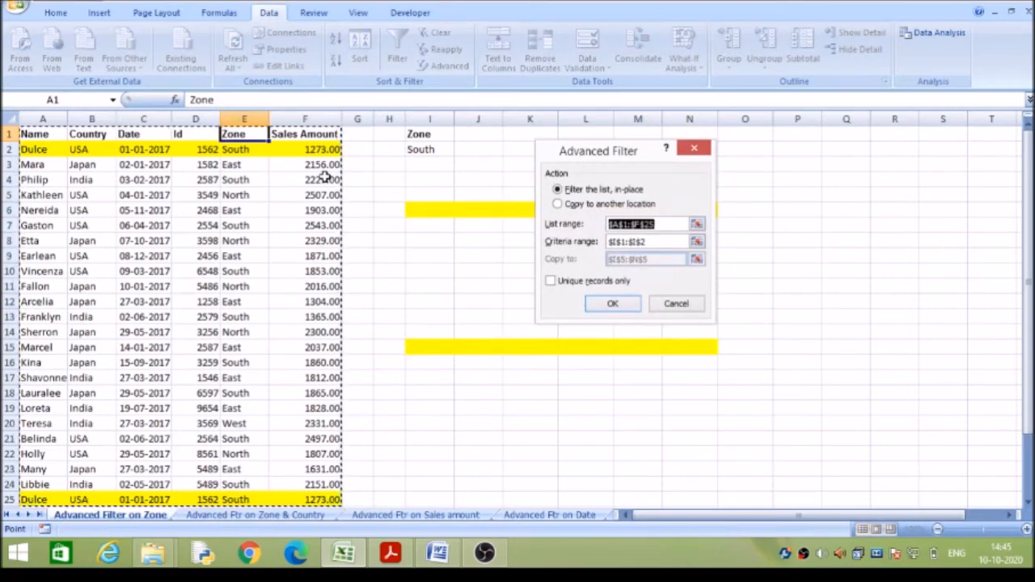
pyautogui.click(557, 204)
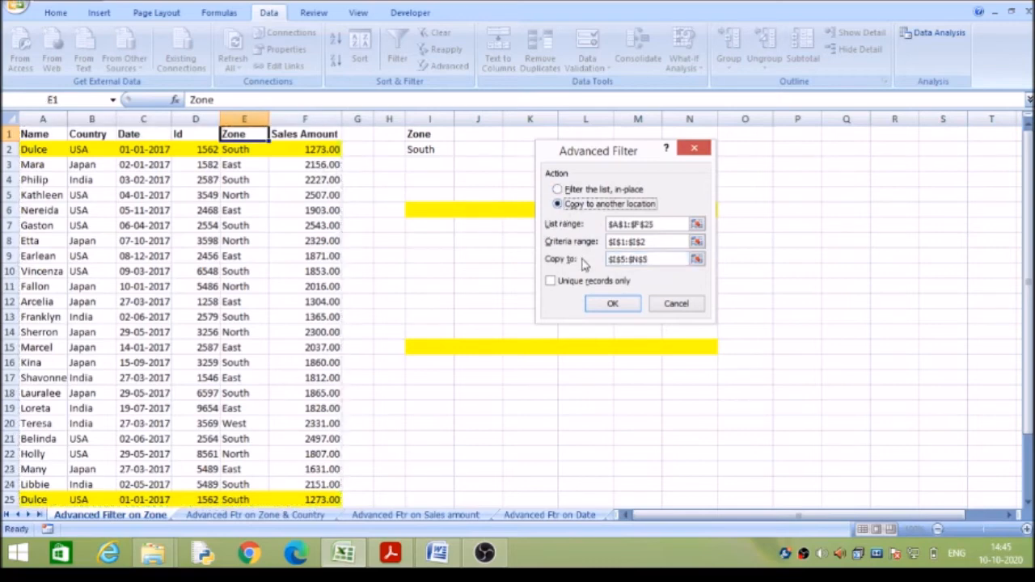
pyautogui.moveTo(653, 267); pyautogui.dragTo(598, 269)
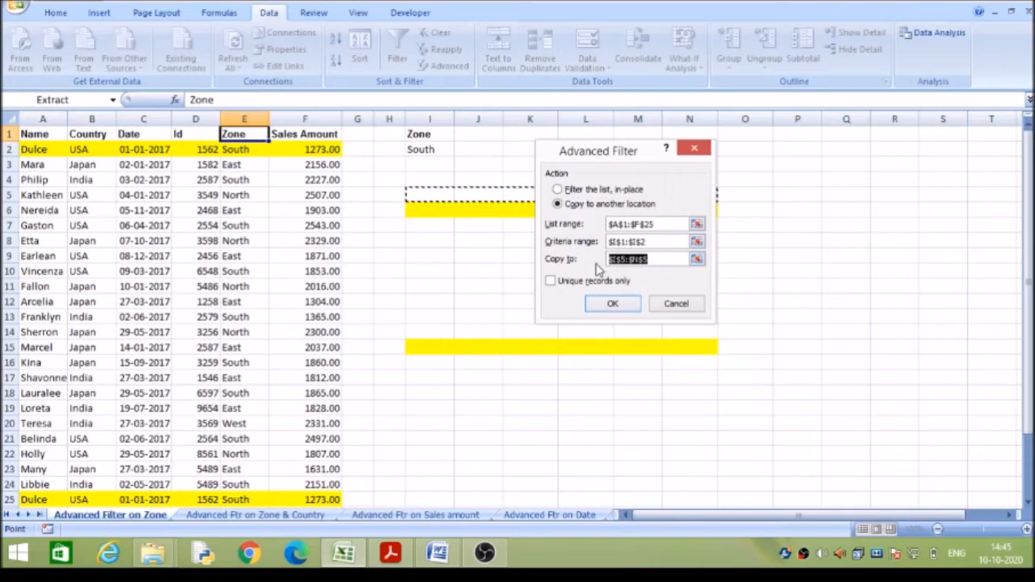
pyautogui.press('BackSpace')
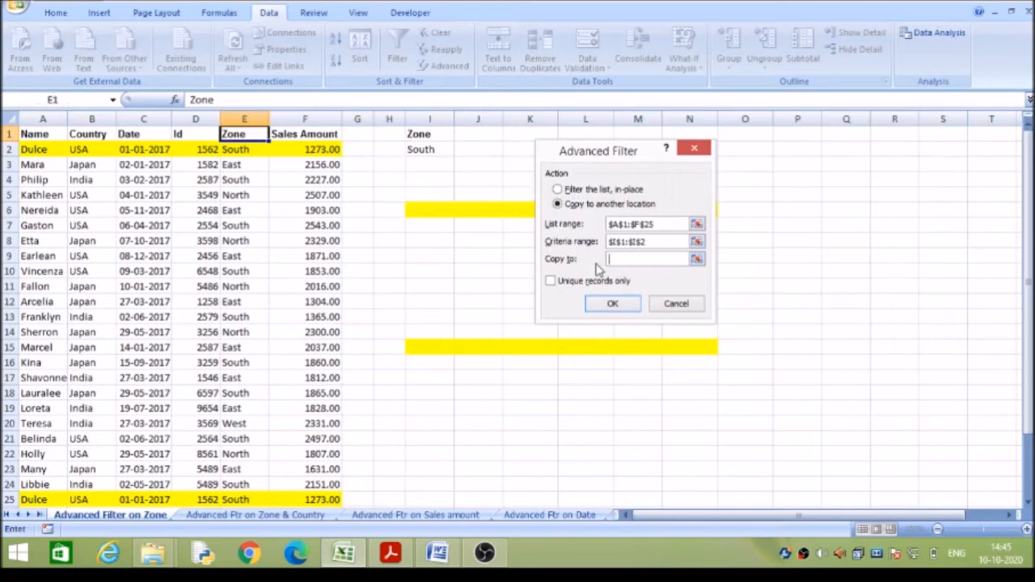
pyautogui.click(442, 197)
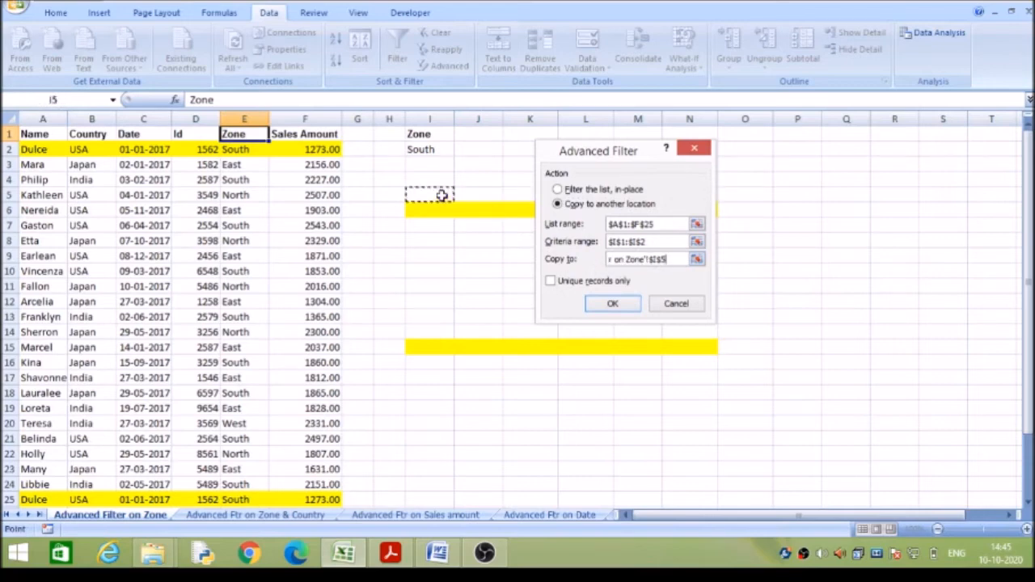
pyautogui.click(552, 285)
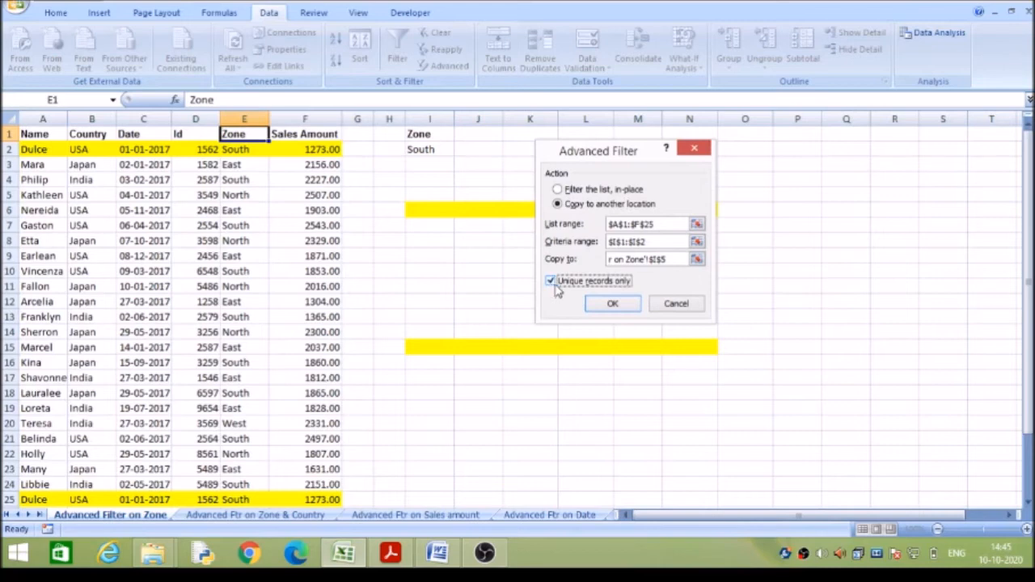
pyautogui.click(612, 303)
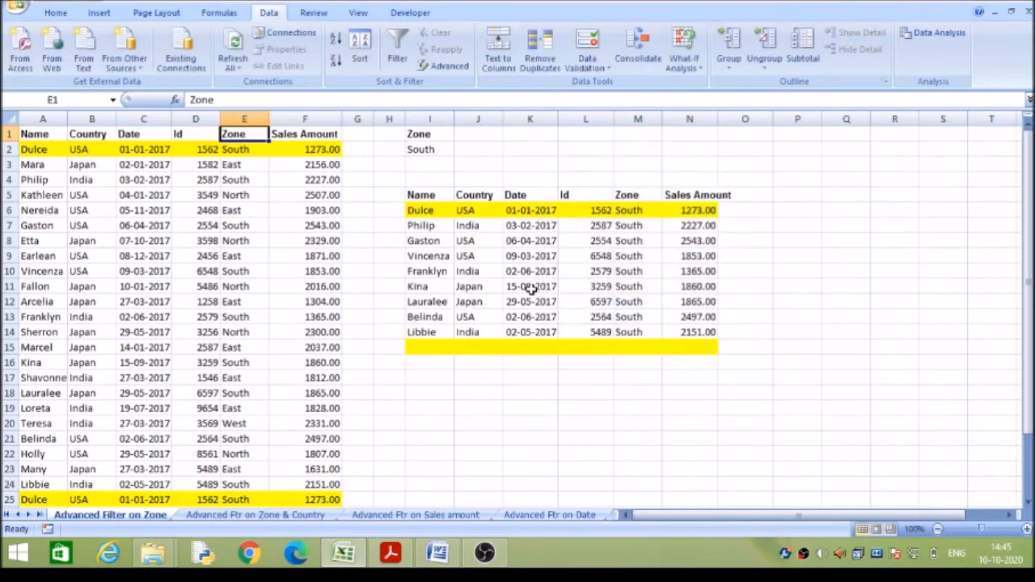
pyautogui.moveTo(428, 209); pyautogui.dragTo(691, 207)
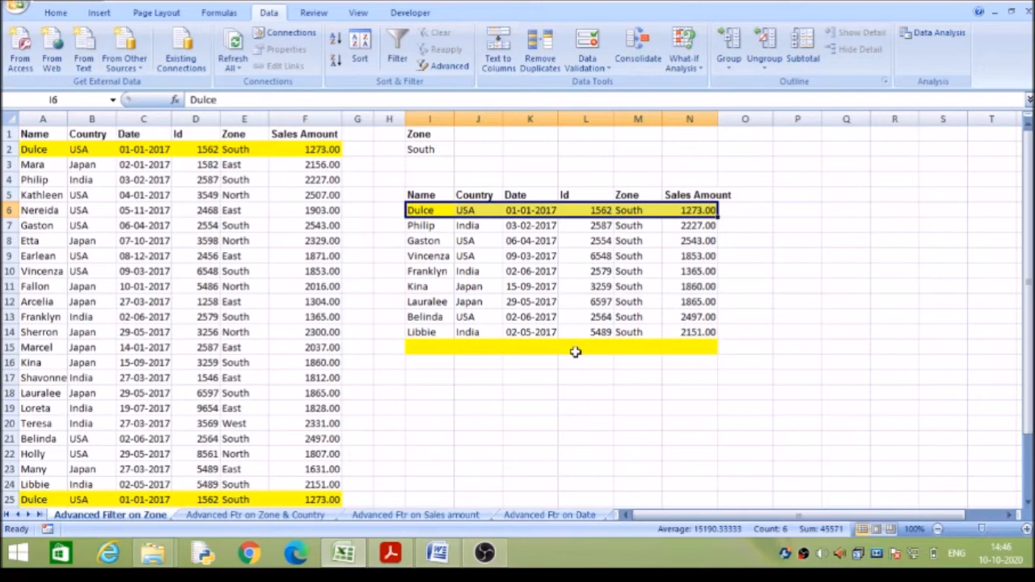
pyautogui.click(439, 210)
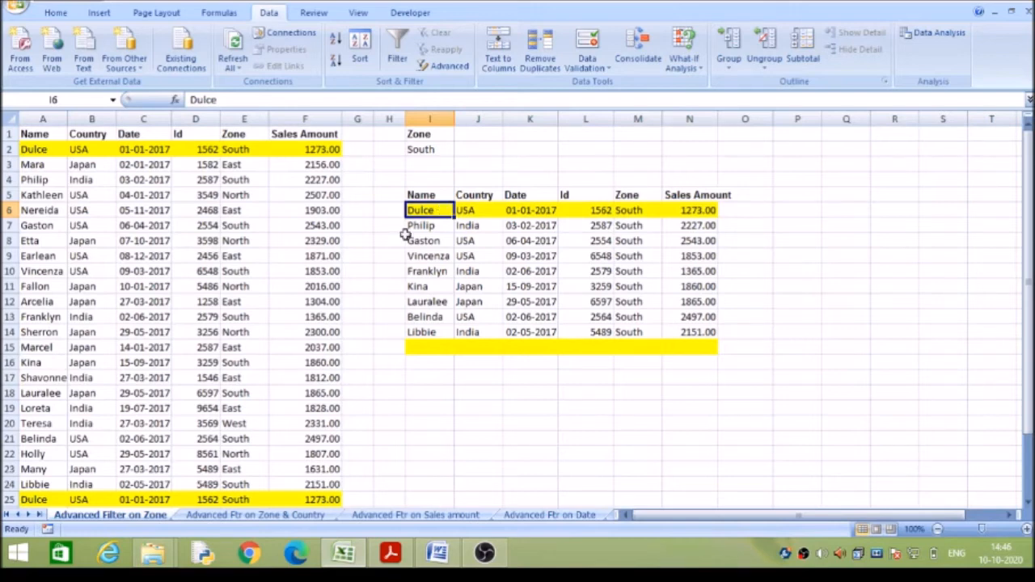
# On the Advanced Ftr on Zone & Country sheet, start an advanced filter that copies to another location, with criteria range I1:J2.
pyautogui.click(263, 515)
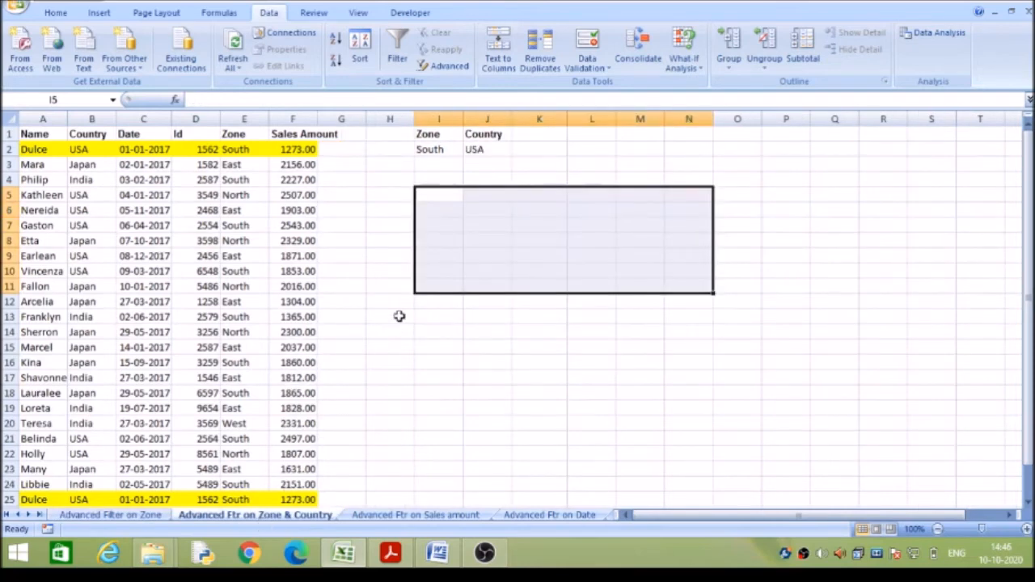
pyautogui.click(452, 193)
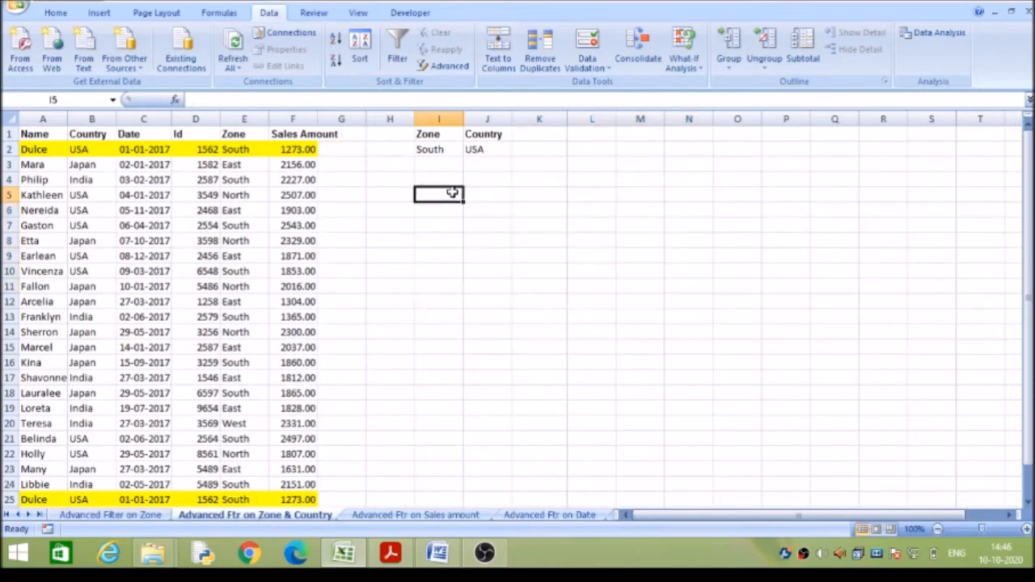
pyautogui.click(234, 137)
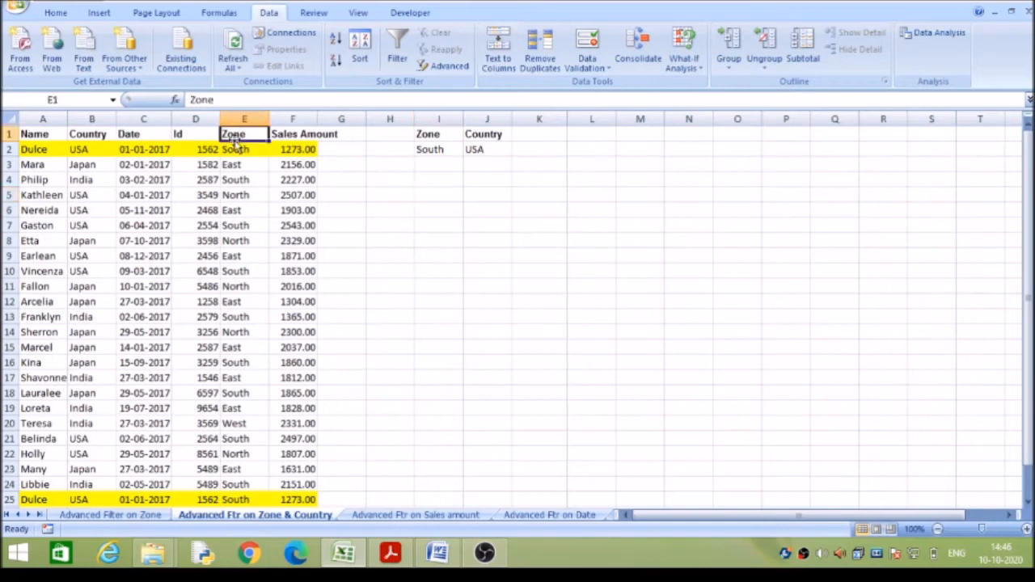
pyautogui.click(451, 65)
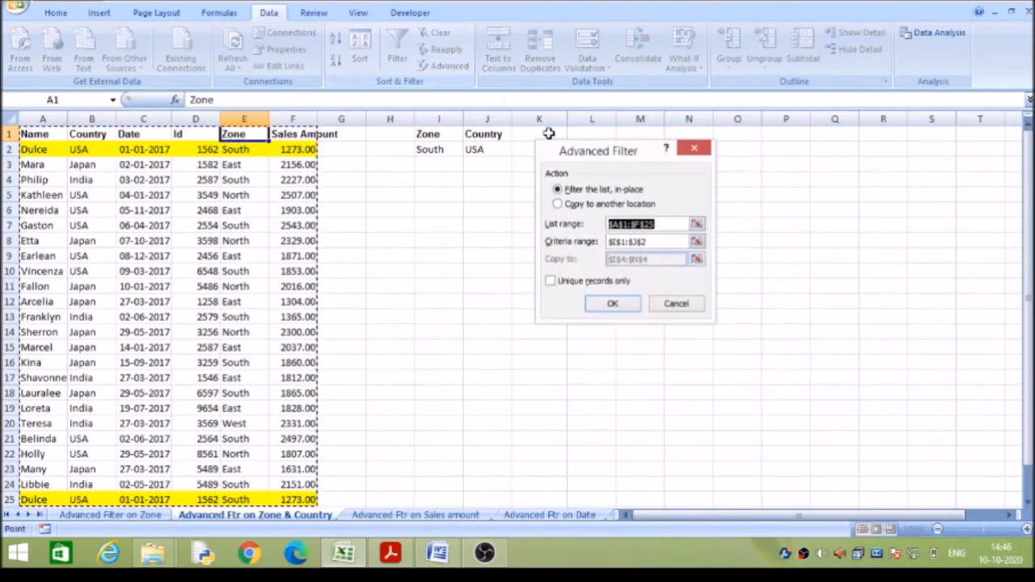
pyautogui.click(557, 204)
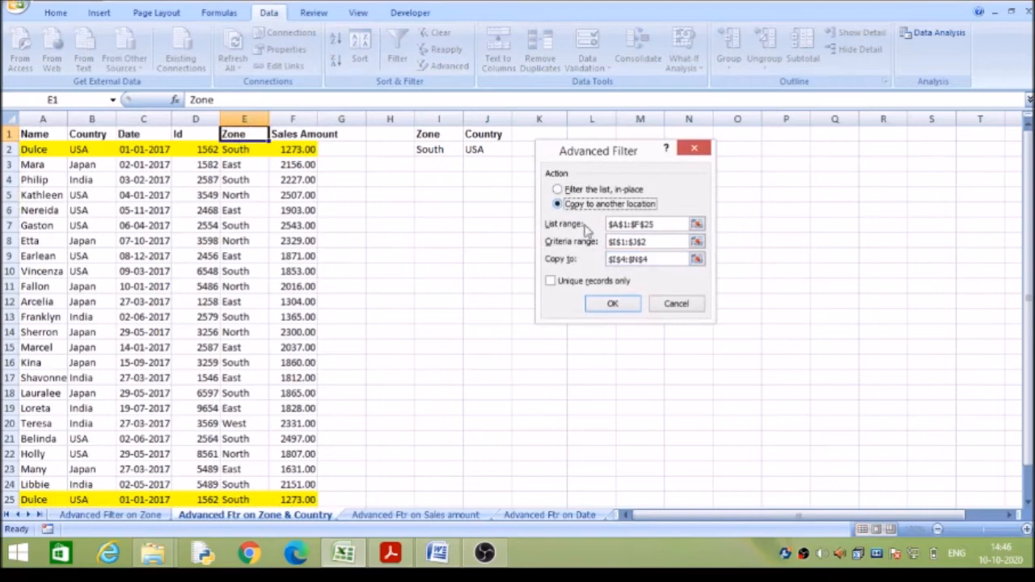
pyautogui.moveTo(657, 245); pyautogui.dragTo(613, 239)
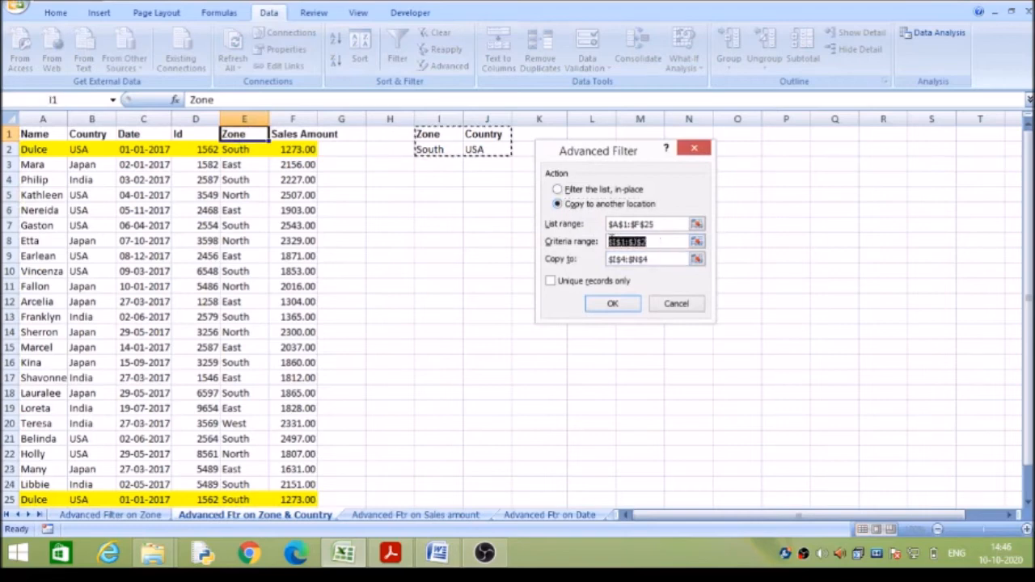
pyautogui.press('BackSpace')
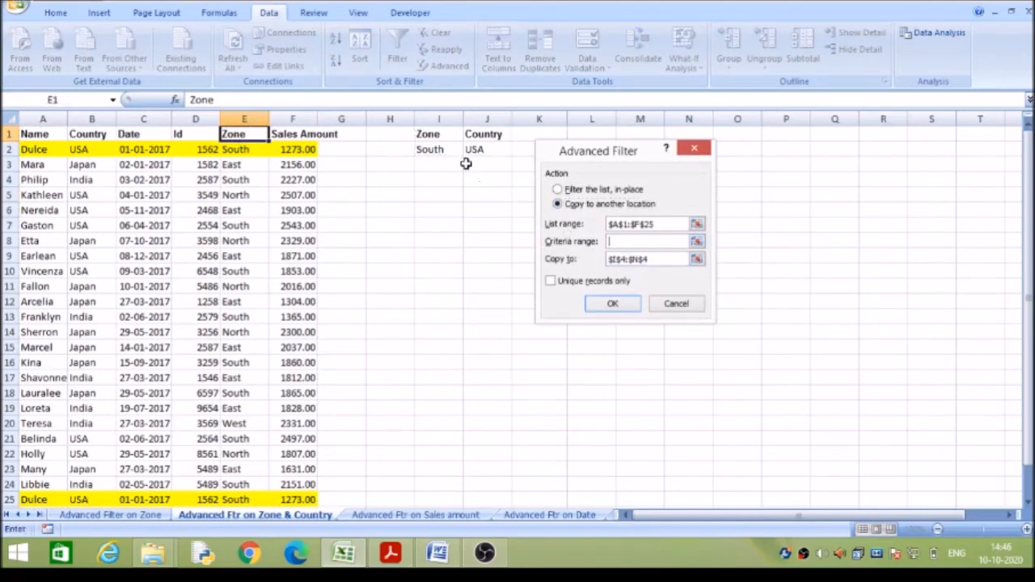
pyautogui.moveTo(430, 131); pyautogui.dragTo(481, 145)
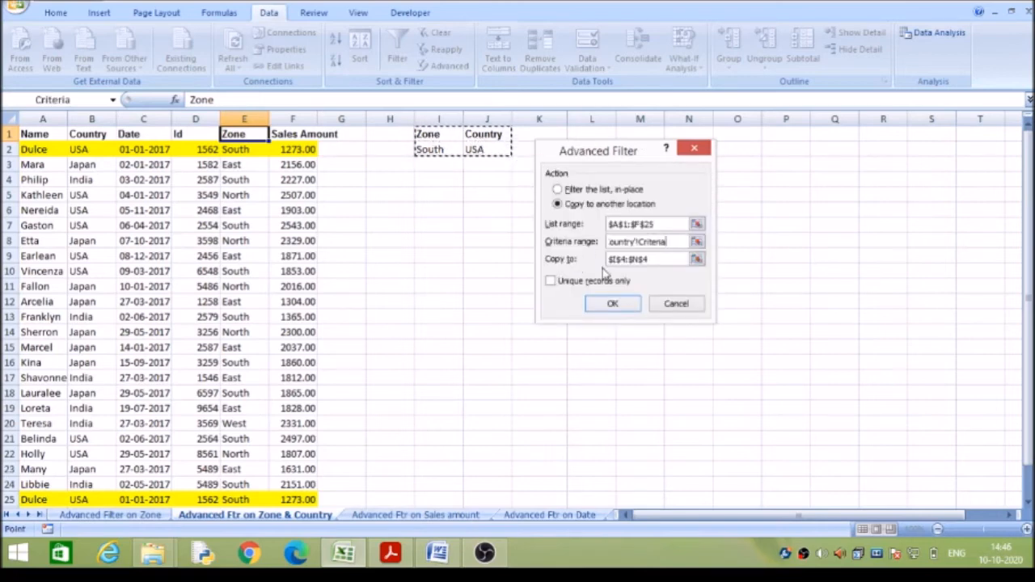
# Set the copy destination to I4 with unique records only, run the filter, and check the copied records against the Zone and Country criteria.
pyautogui.click(657, 260)
pyautogui.click(659, 261)
pyautogui.moveTo(595, 272); pyautogui.dragTo(586, 262)
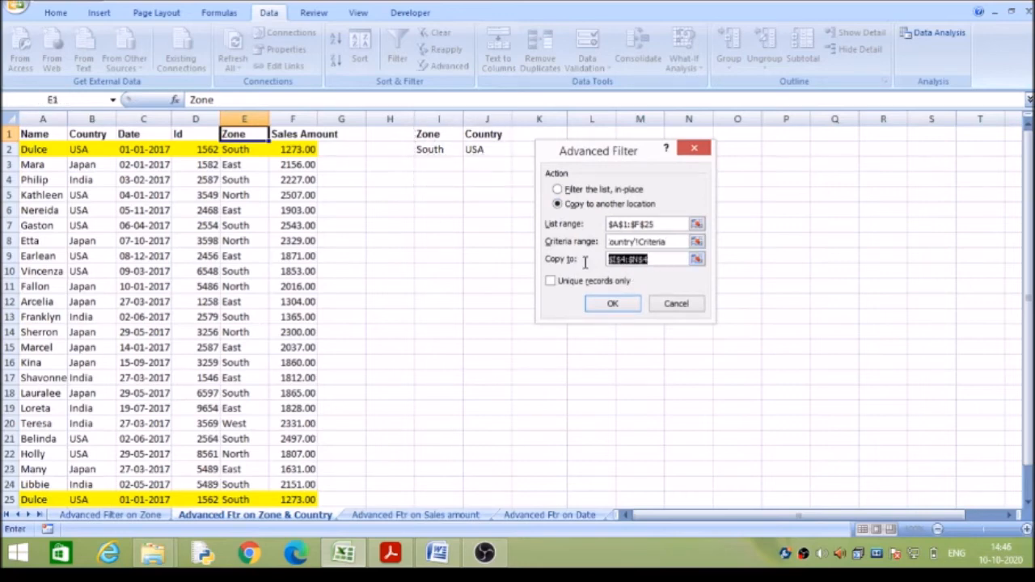
pyautogui.press('BackSpace')
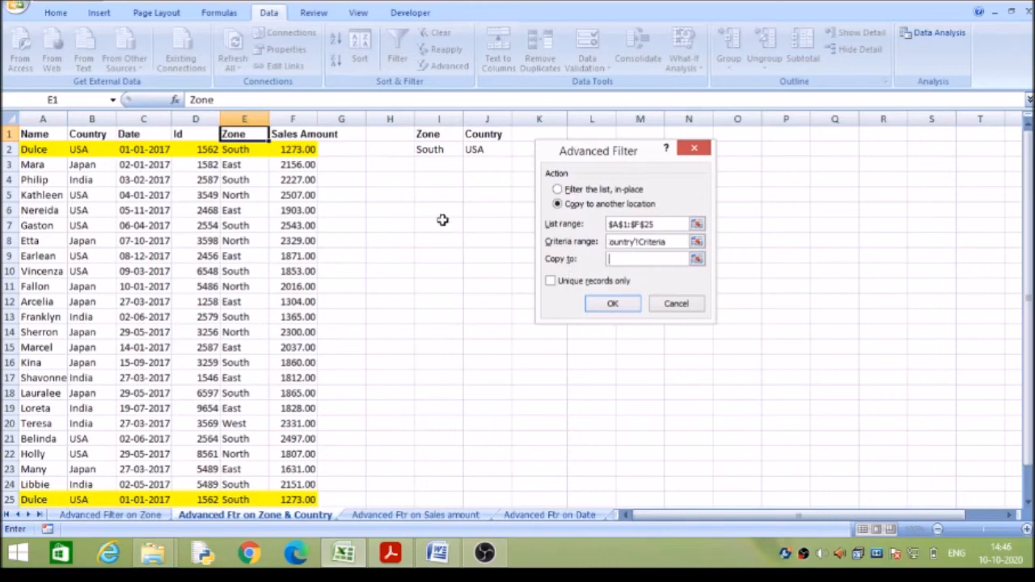
pyautogui.click(430, 178)
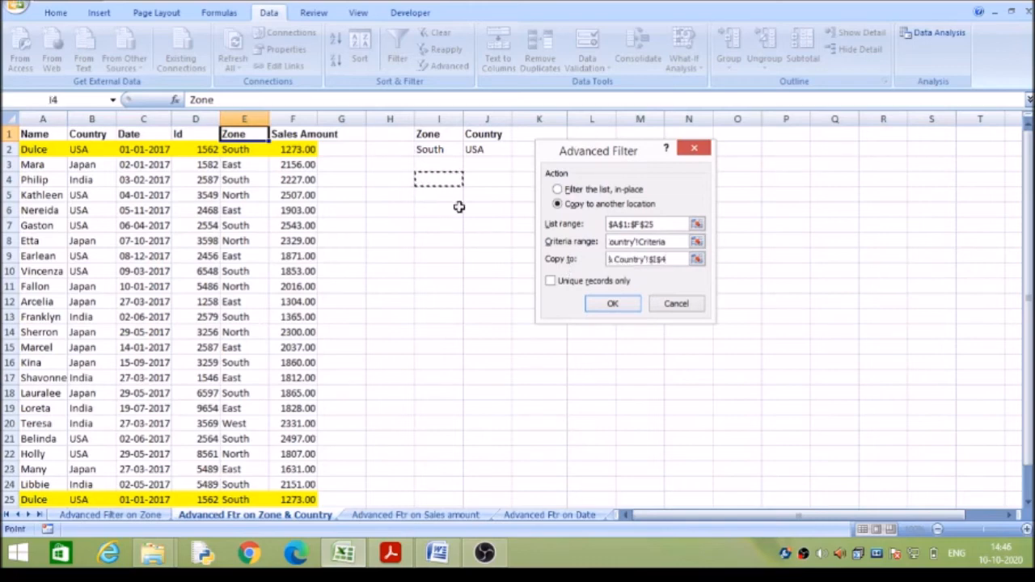
pyautogui.click(550, 283)
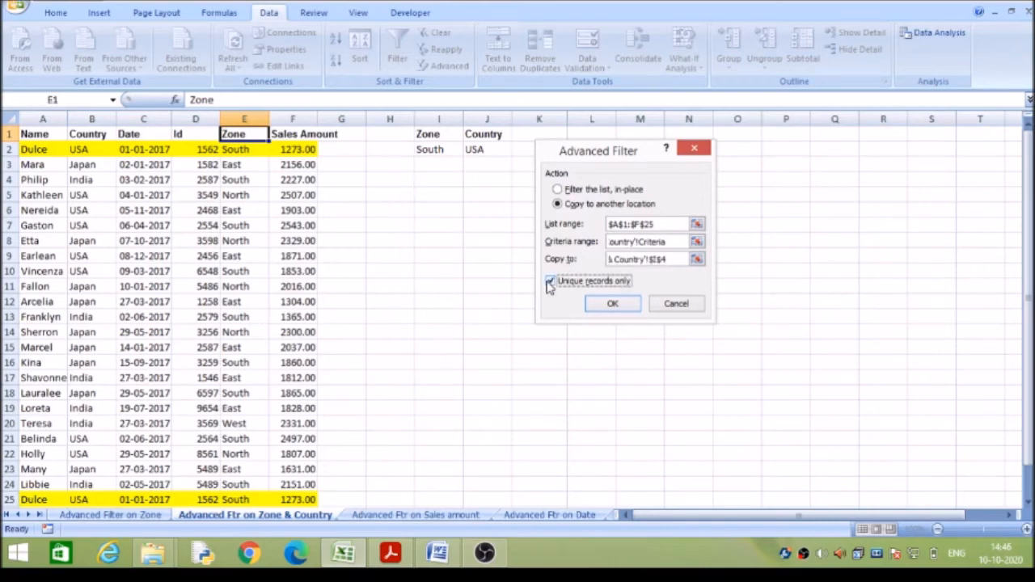
pyautogui.click(608, 305)
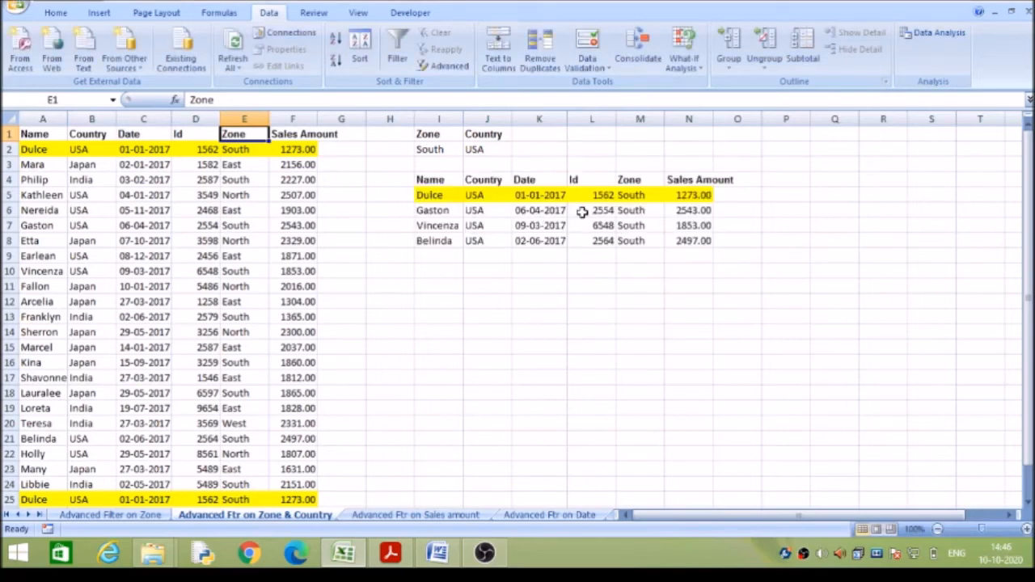
pyautogui.click(638, 194)
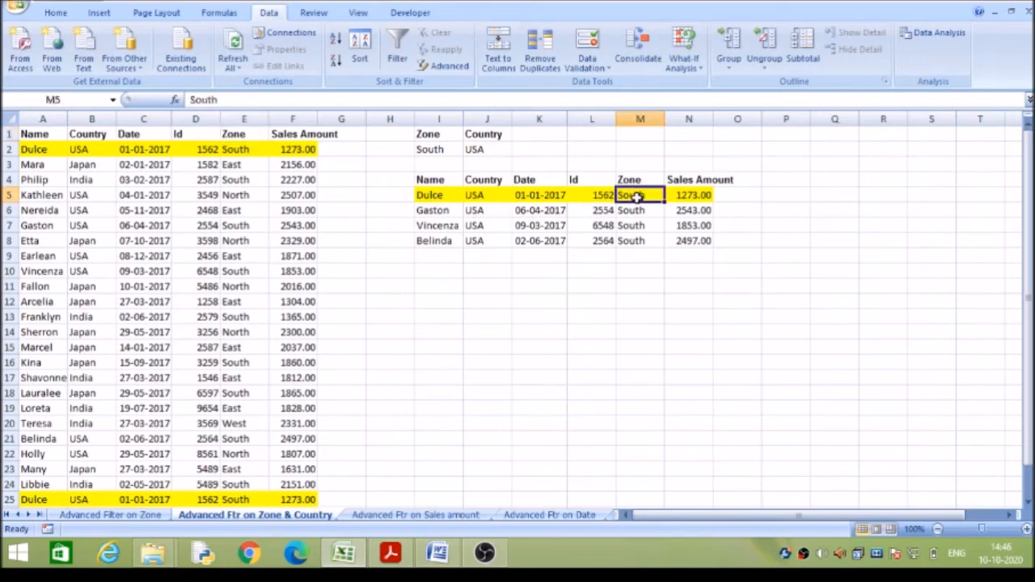
pyautogui.click(493, 135)
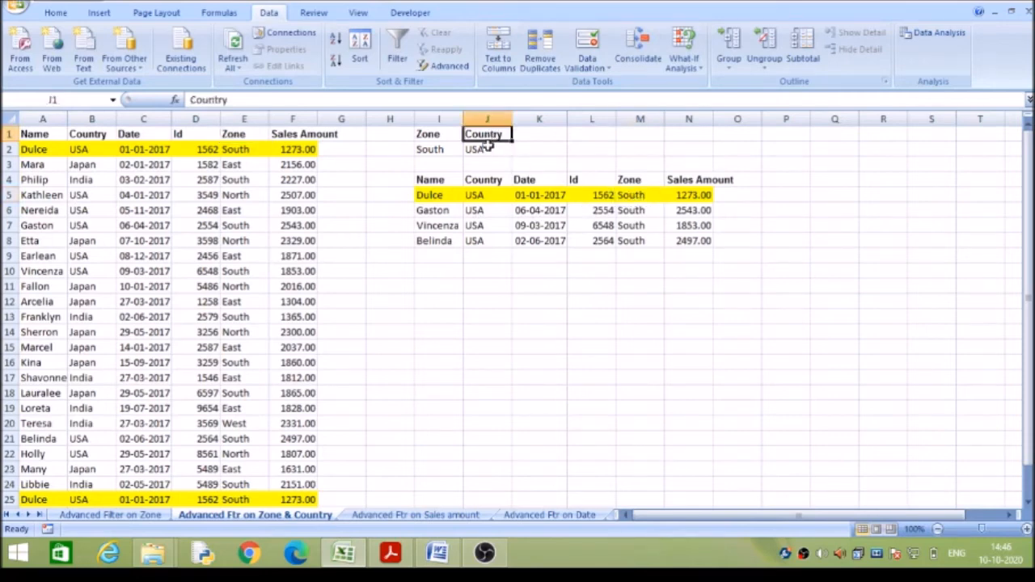
pyautogui.click(487, 147)
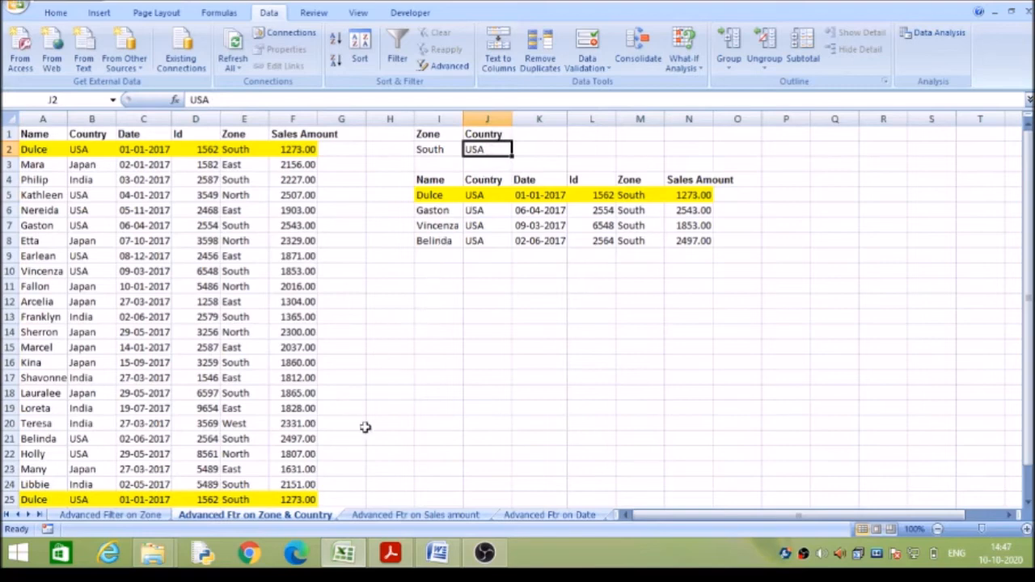
# On the Advanced Ftr on Sales amount sheet, start an advanced filter that copies to another location, with criteria range I1:I2.
pyautogui.click(402, 515)
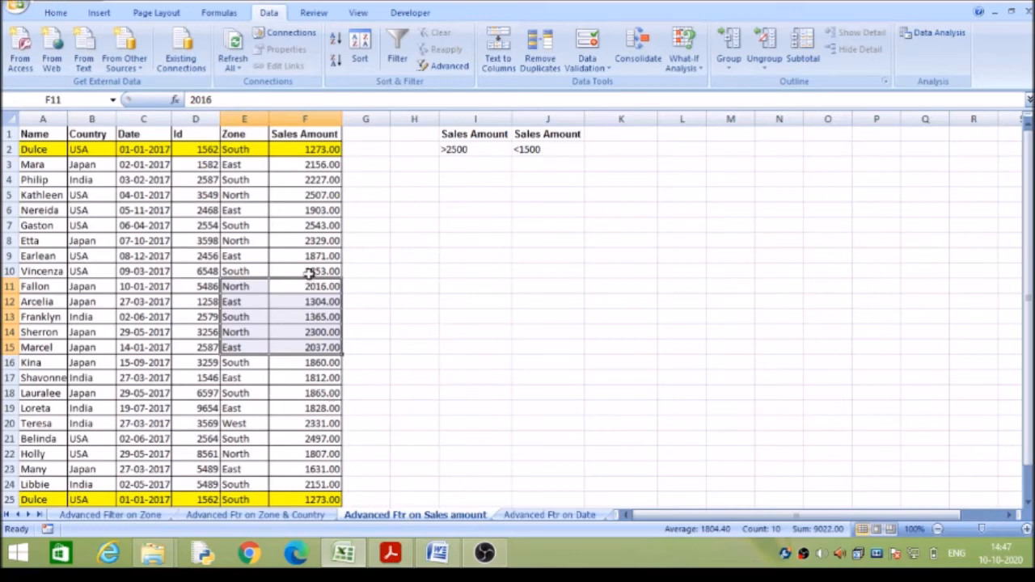
pyautogui.click(319, 133)
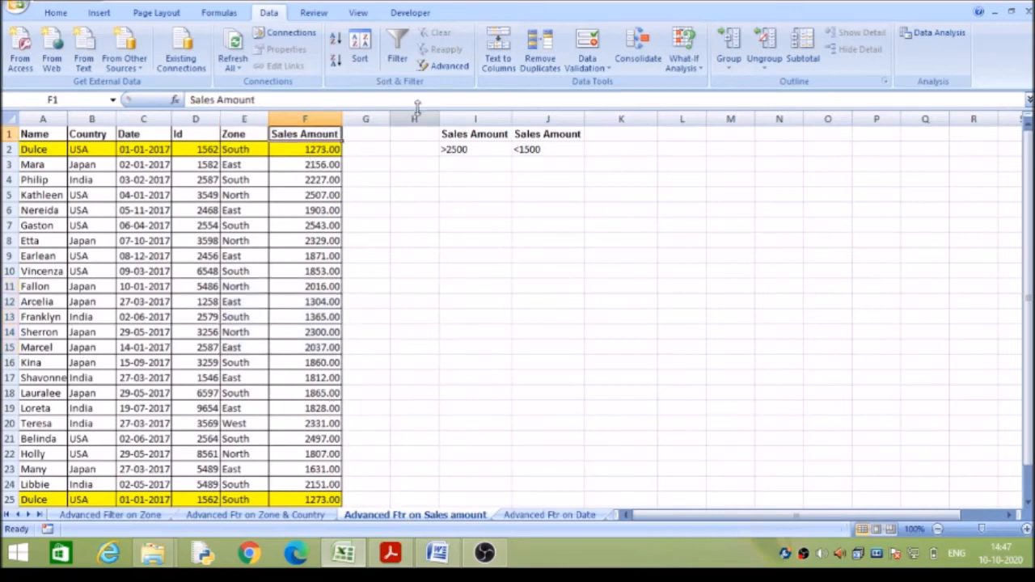
pyautogui.click(449, 68)
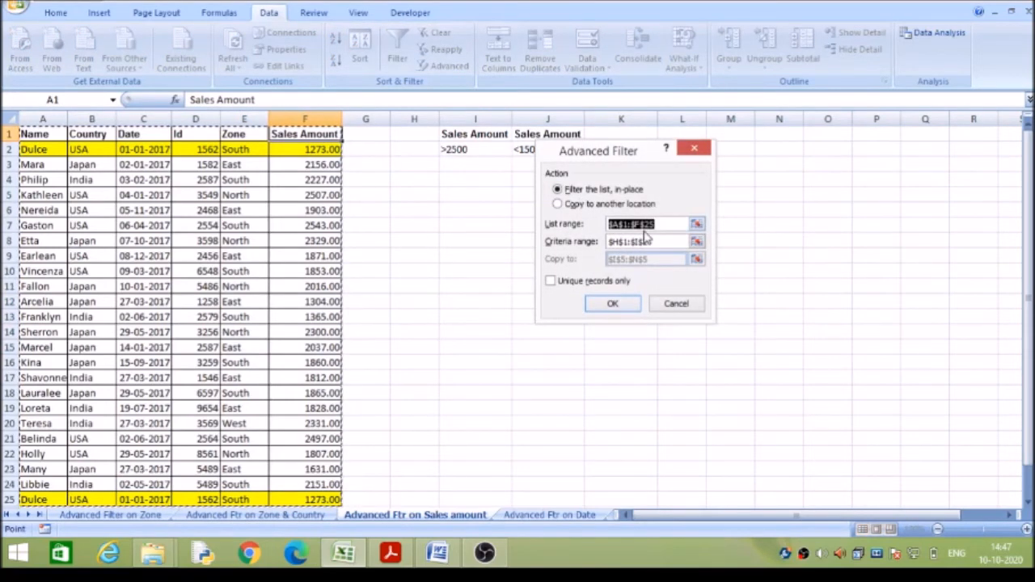
pyautogui.click(557, 203)
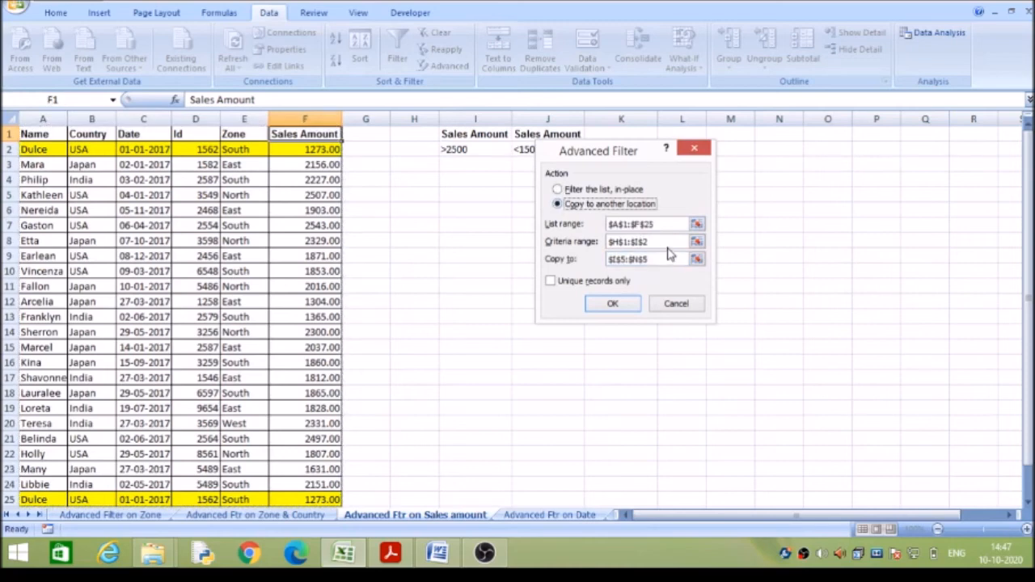
pyautogui.moveTo(664, 241); pyautogui.dragTo(610, 242)
pyautogui.press('BackSpace')
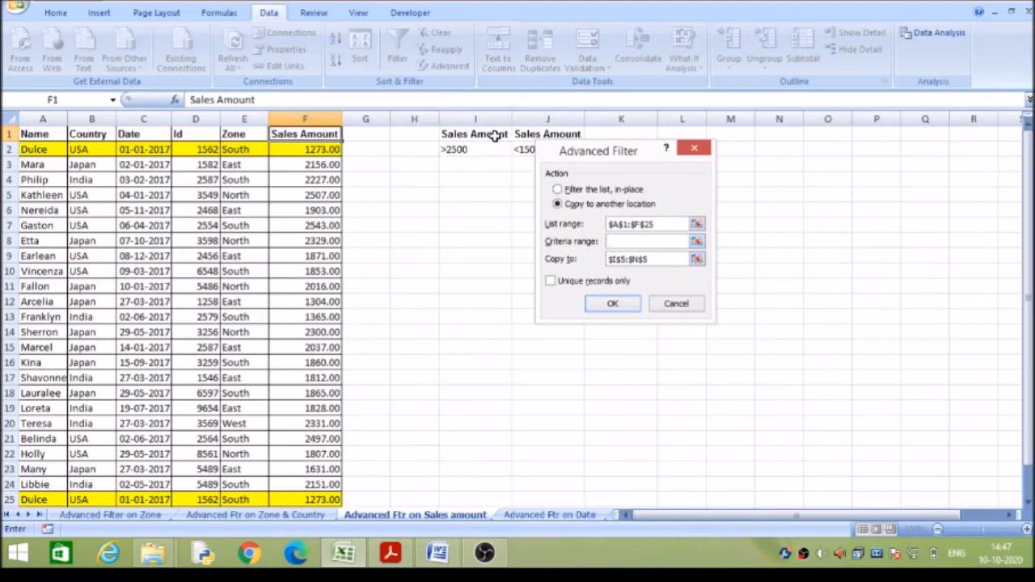
pyautogui.moveTo(495, 135); pyautogui.dragTo(495, 148)
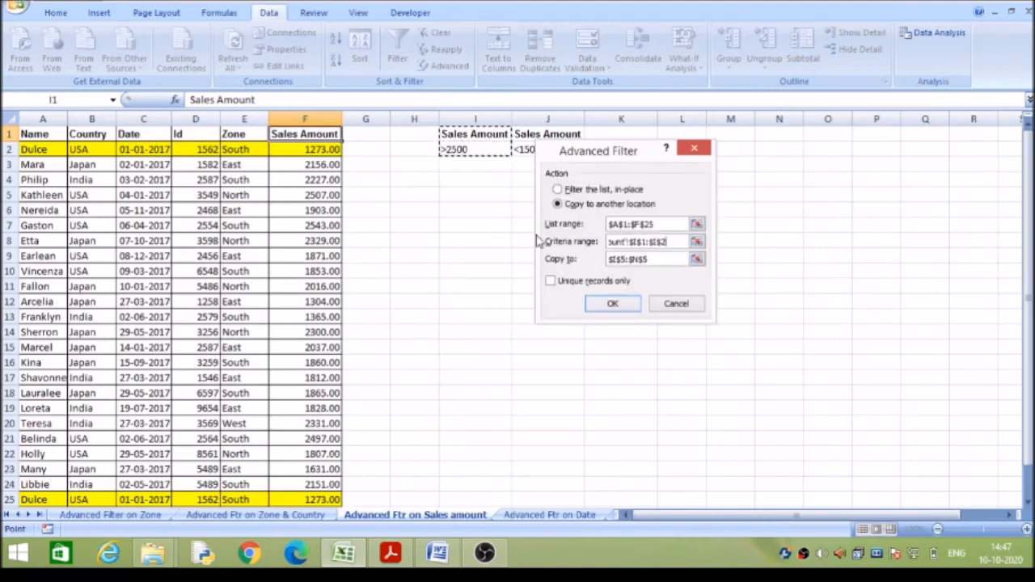
# Set the copy destination to I4, run the filter, and fit the width of column N to its Sales Amount header.
pyautogui.moveTo(650, 259); pyautogui.dragTo(609, 258)
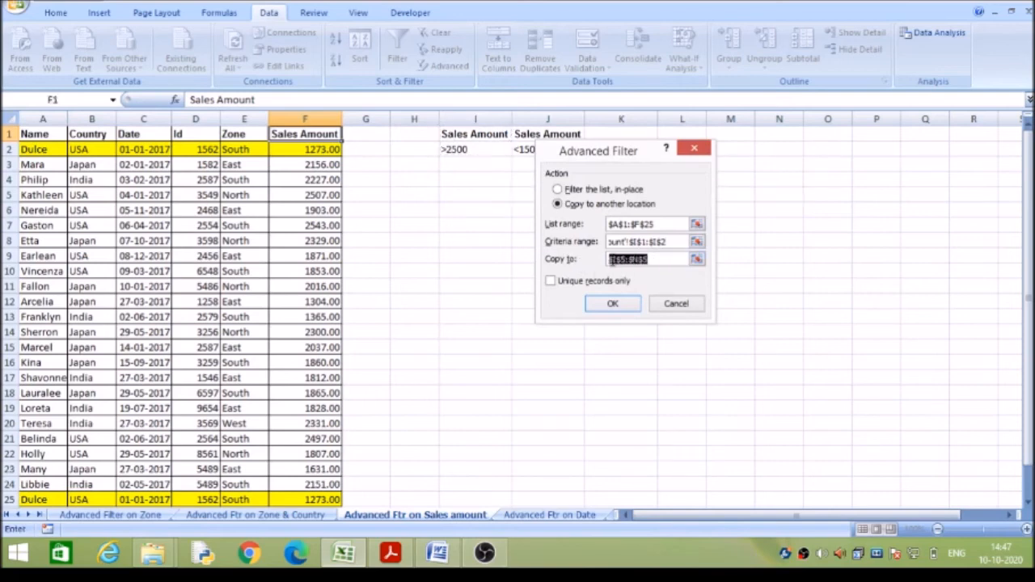
pyautogui.press('BackSpace')
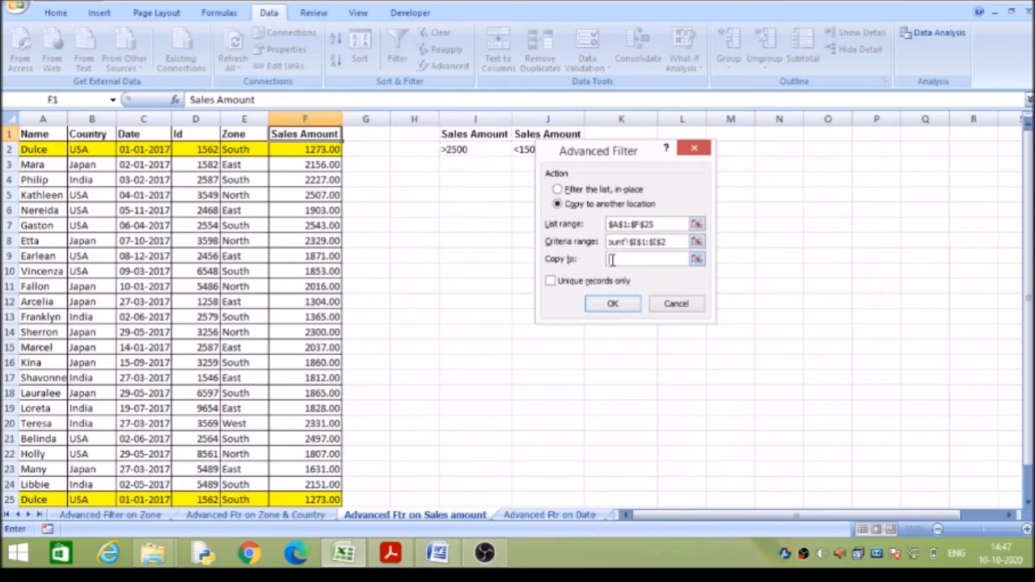
pyautogui.click(469, 184)
pyautogui.click(612, 304)
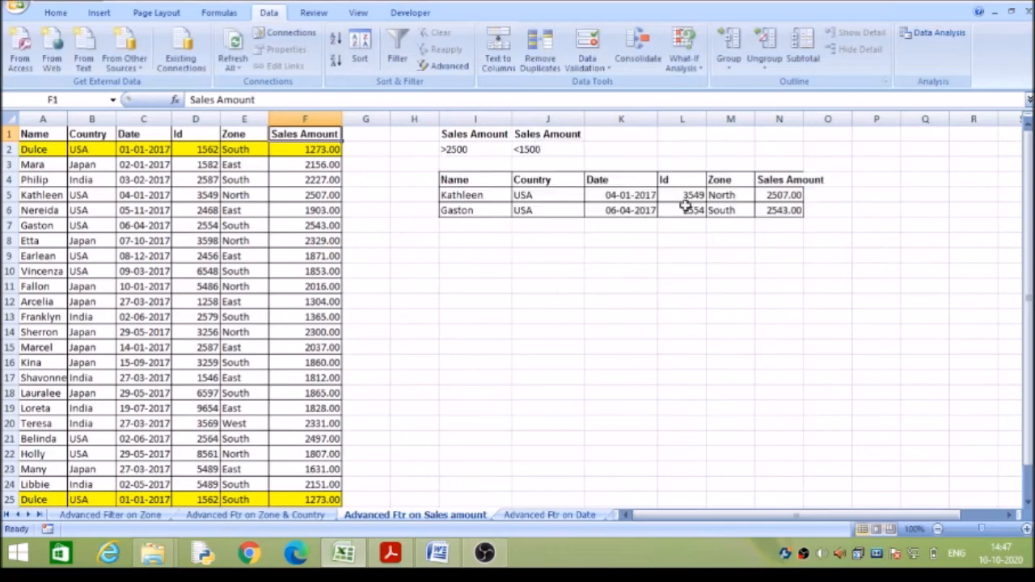
pyautogui.moveTo(806, 118); pyautogui.dragTo(806, 118)
pyautogui.doubleClick(805, 118)
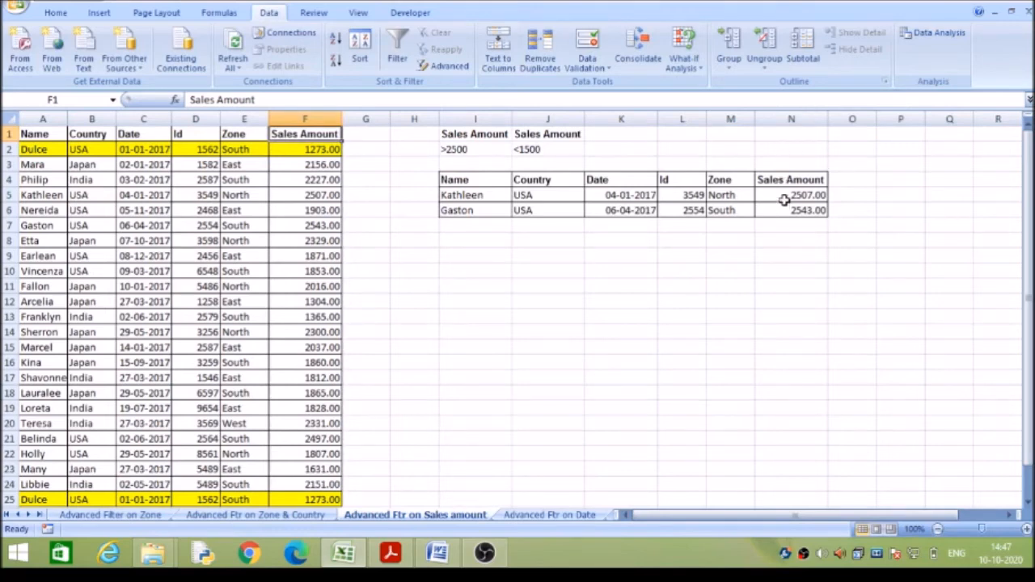
# Start another advanced filter on the sales list that copies to another location, with criteria range J1:J2.
pyautogui.click(477, 266)
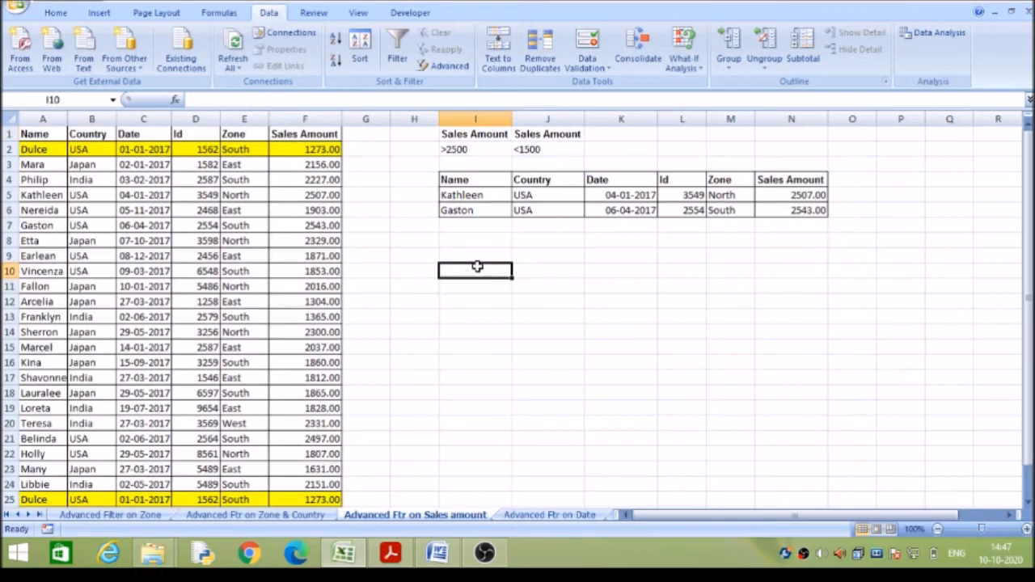
pyautogui.click(310, 137)
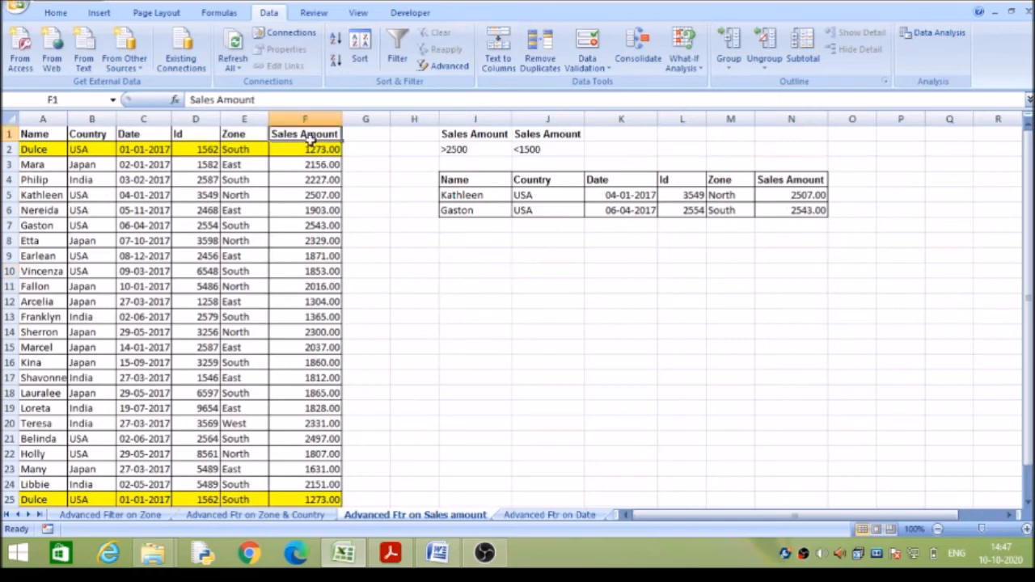
pyautogui.click(463, 71)
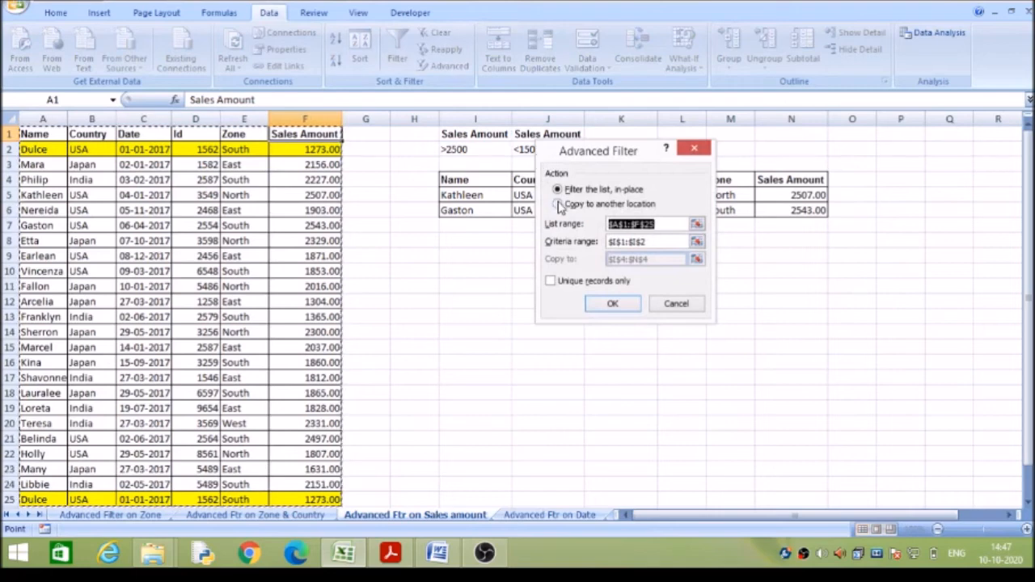
pyautogui.click(558, 204)
pyautogui.moveTo(652, 241); pyautogui.dragTo(607, 241)
pyautogui.press('BackSpace')
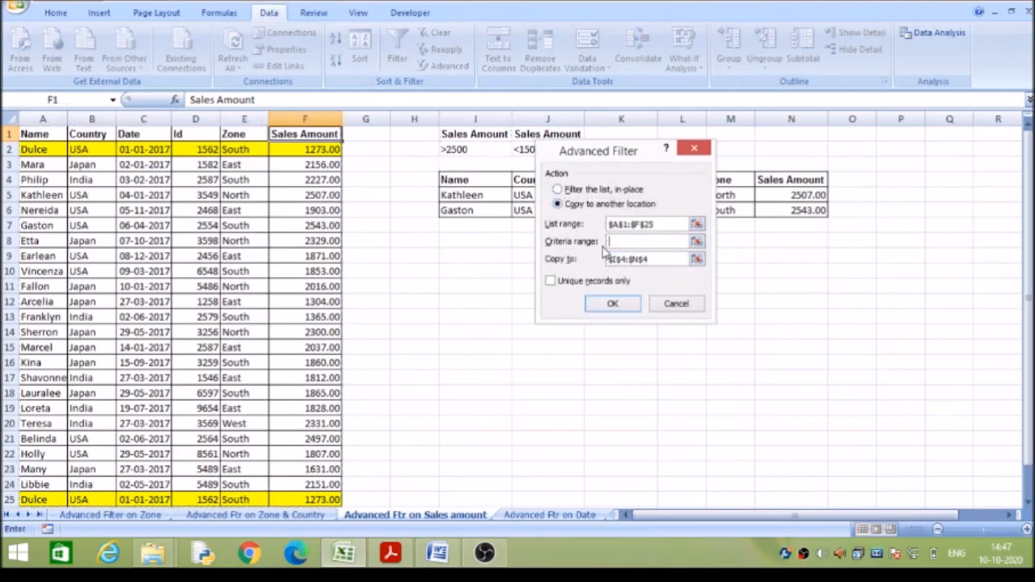
pyautogui.click(521, 135)
pyautogui.moveTo(522, 135); pyautogui.dragTo(523, 150)
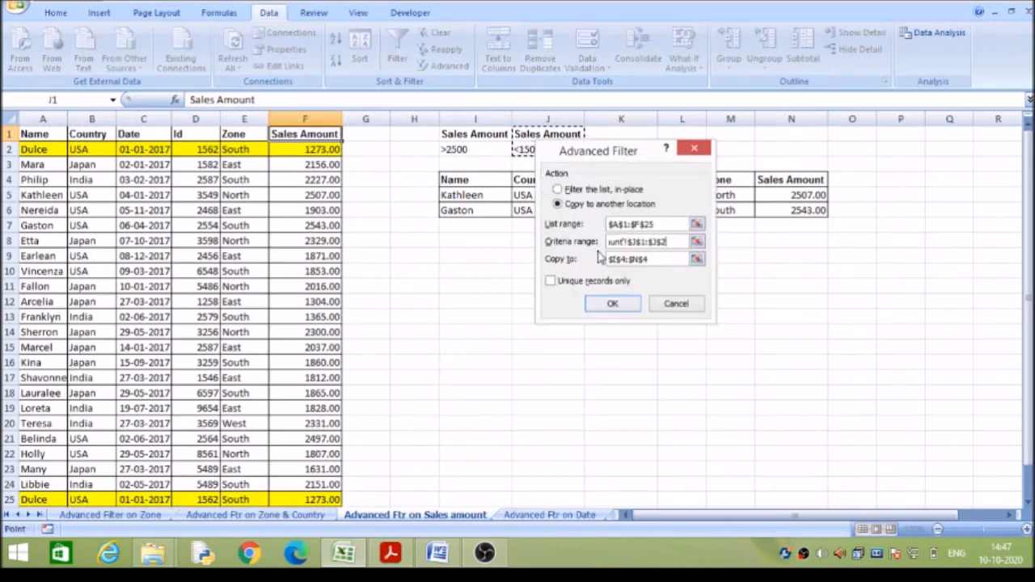
# Set the copy destination to I13, run the filter, and check the copied Sales Amount values against the <1500 criterion.
pyautogui.moveTo(657, 259); pyautogui.dragTo(616, 263)
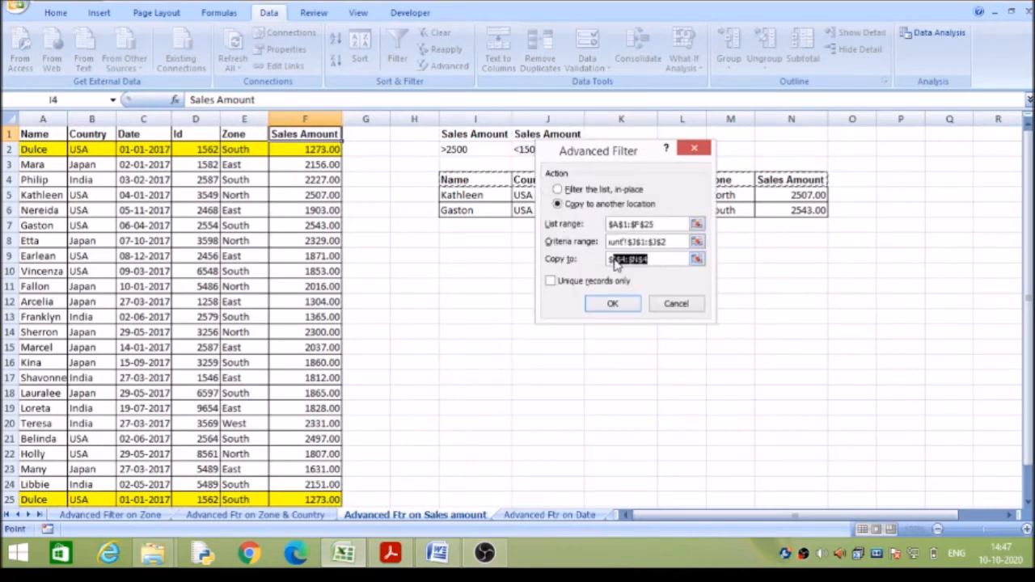
pyautogui.press('BackSpace')
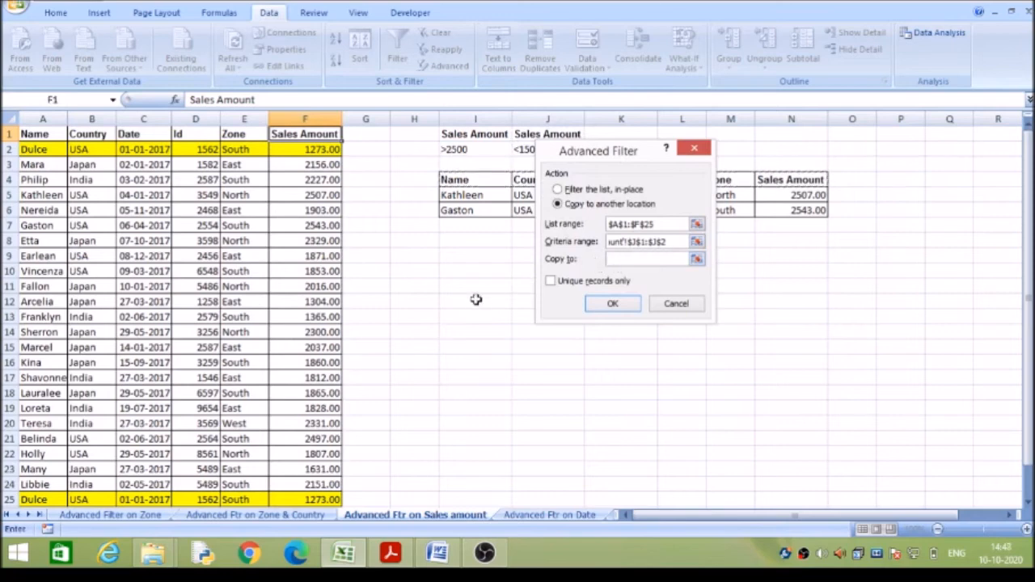
pyautogui.click(446, 316)
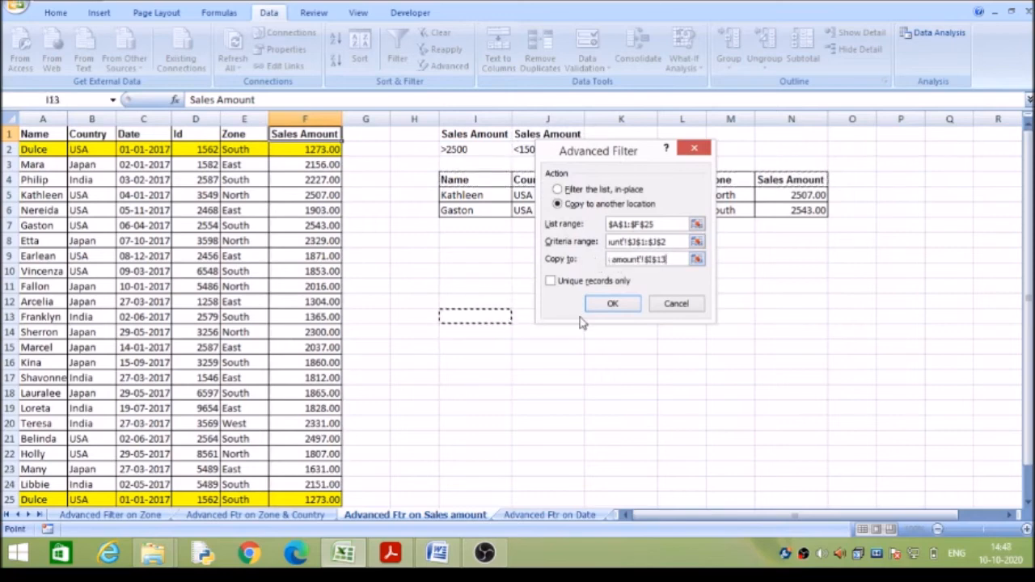
pyautogui.click(611, 305)
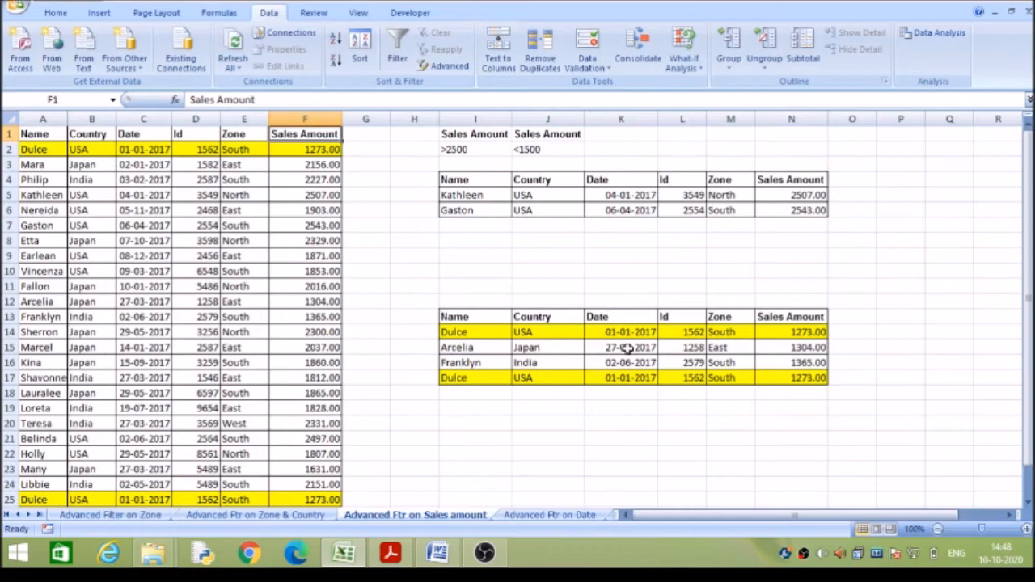
pyautogui.click(778, 363)
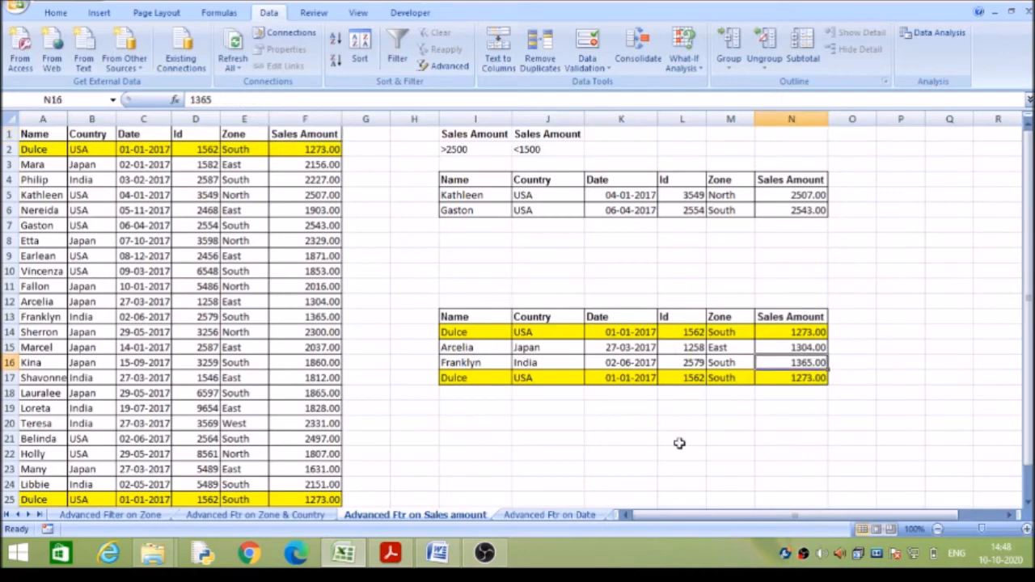
# On the Advanced Ftr on Date sheet, start an advanced filter that copies to another location, with criteria range I1:I2.
pyautogui.click(558, 515)
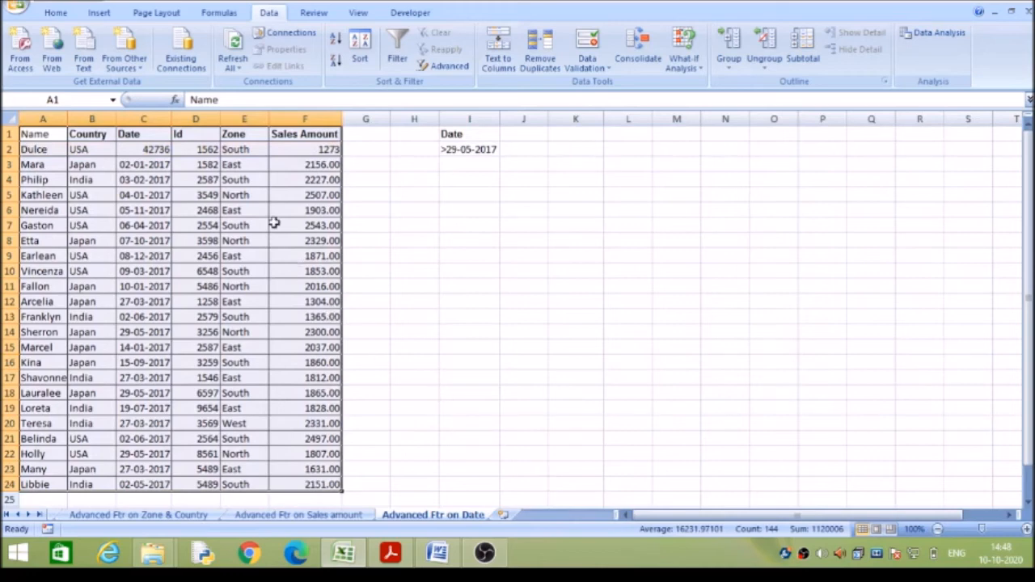
pyautogui.click(294, 136)
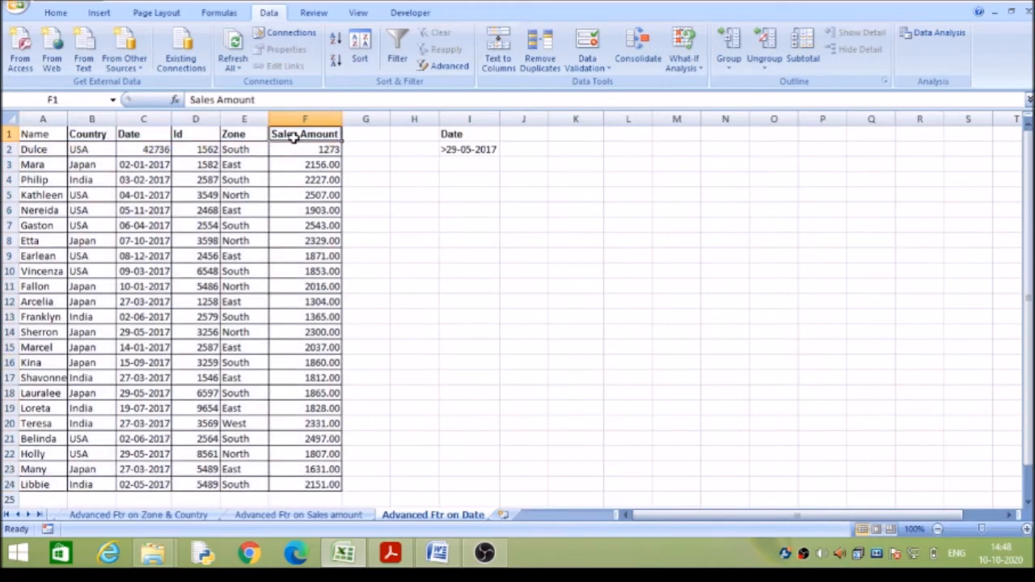
pyautogui.click(458, 71)
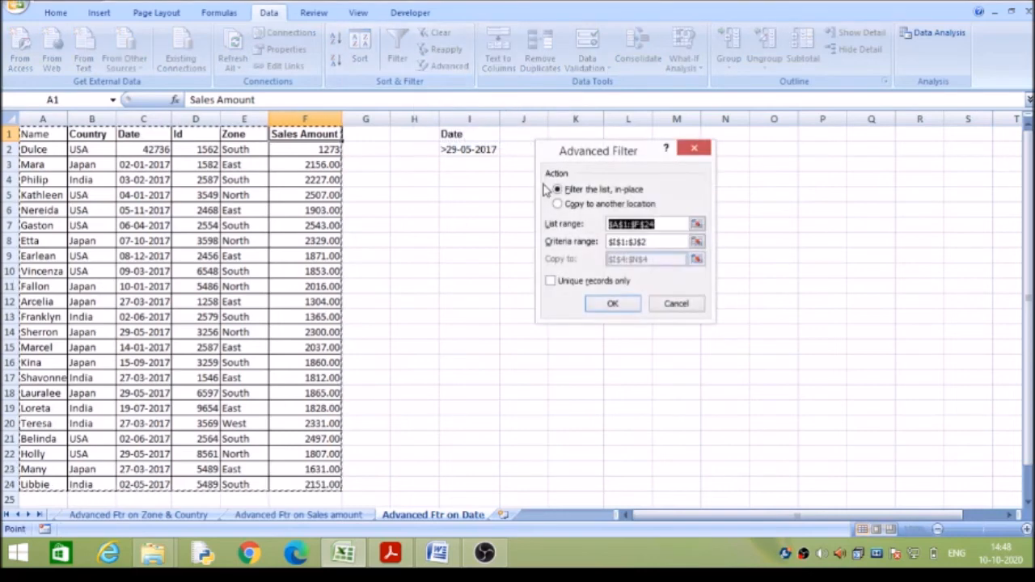
pyautogui.click(558, 204)
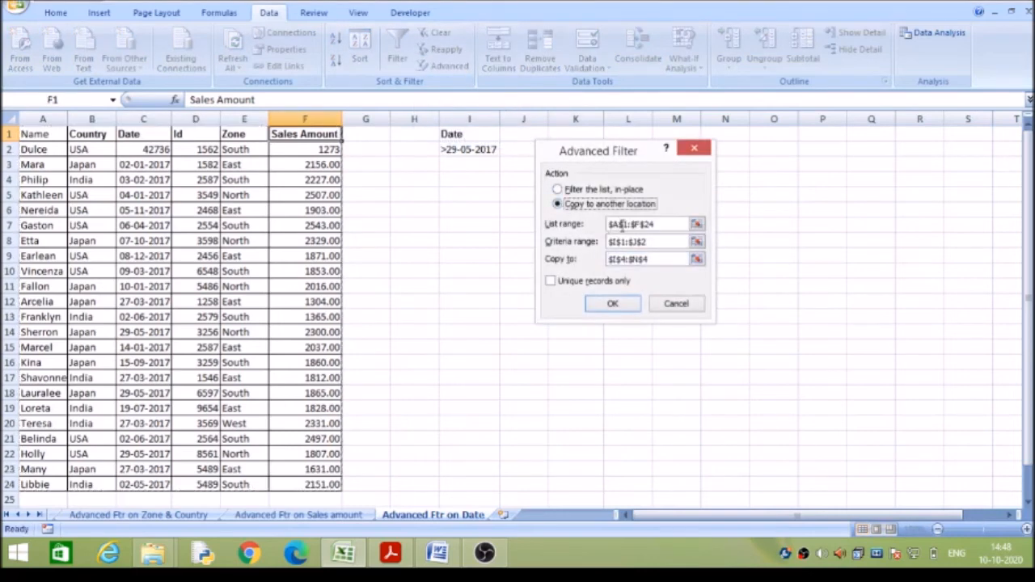
pyautogui.moveTo(659, 240); pyautogui.dragTo(619, 242)
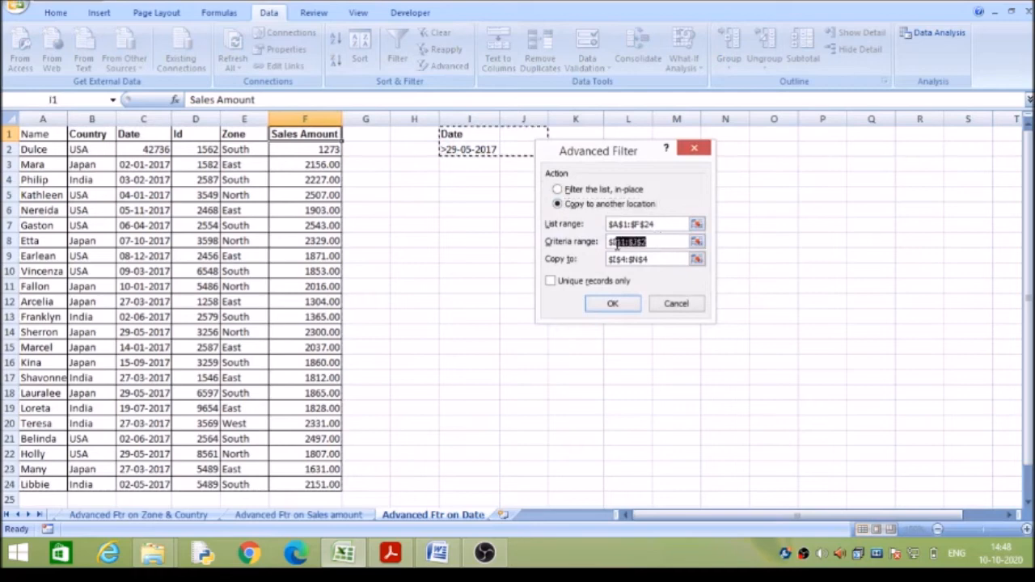
pyautogui.press('BackSpace')
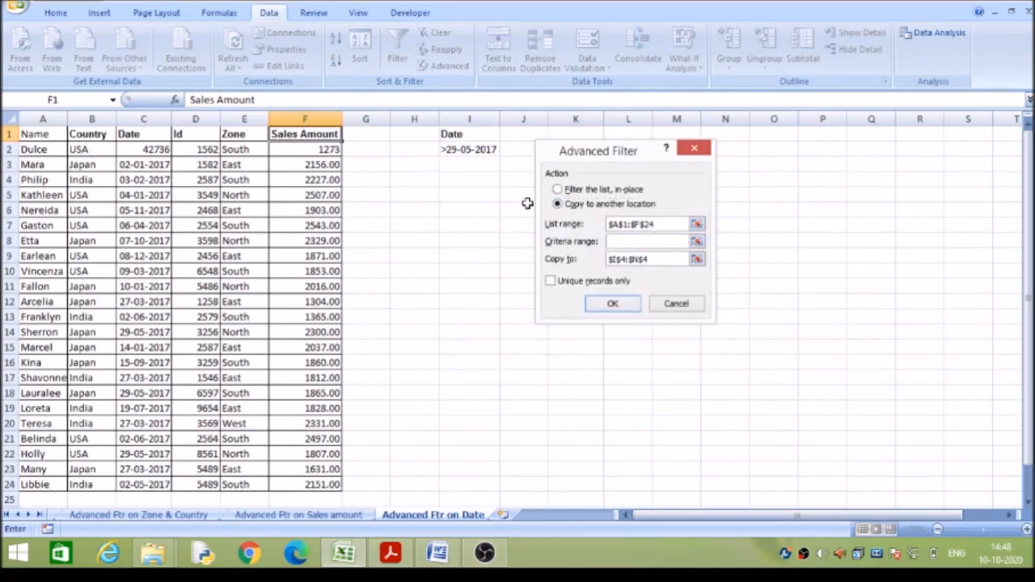
pyautogui.moveTo(478, 130); pyautogui.dragTo(483, 148)
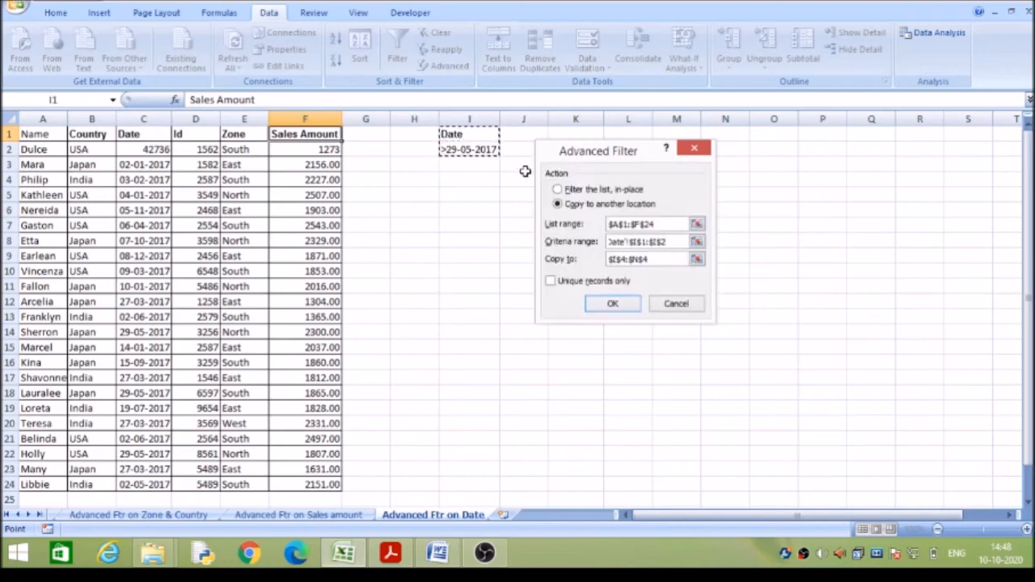
# Set the copy destination to I4, run the filter, and check the copied dates against the >29-05-2017 criterion.
pyautogui.click(651, 258)
pyautogui.moveTo(651, 258); pyautogui.dragTo(595, 265)
pyautogui.press('BackSpace')
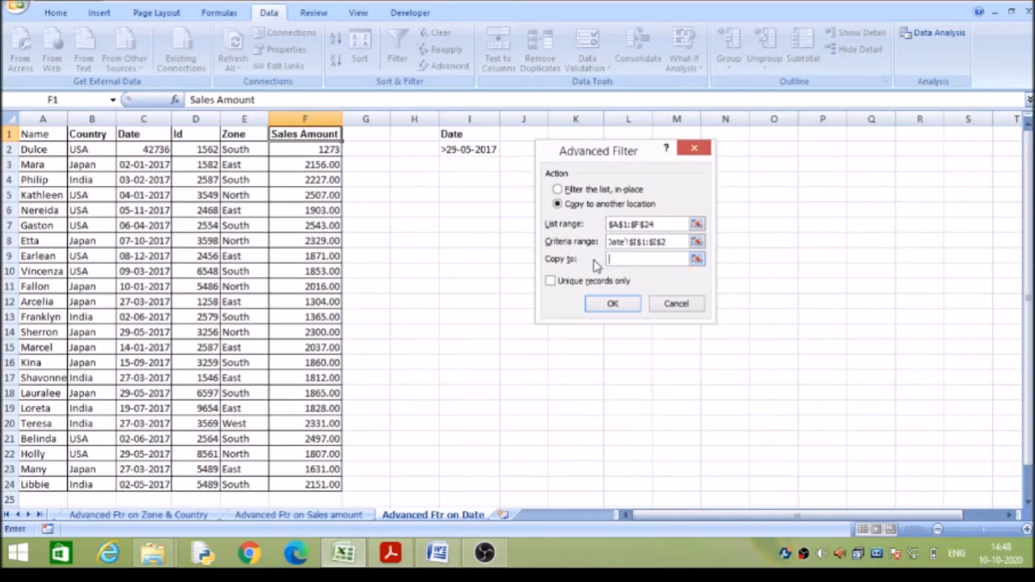
pyautogui.click(473, 181)
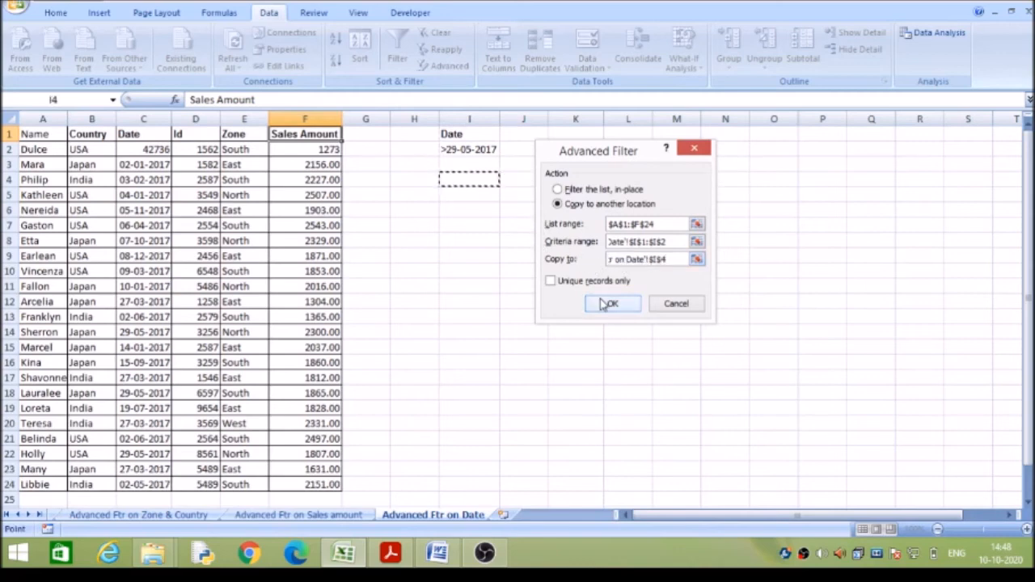
pyautogui.click(608, 304)
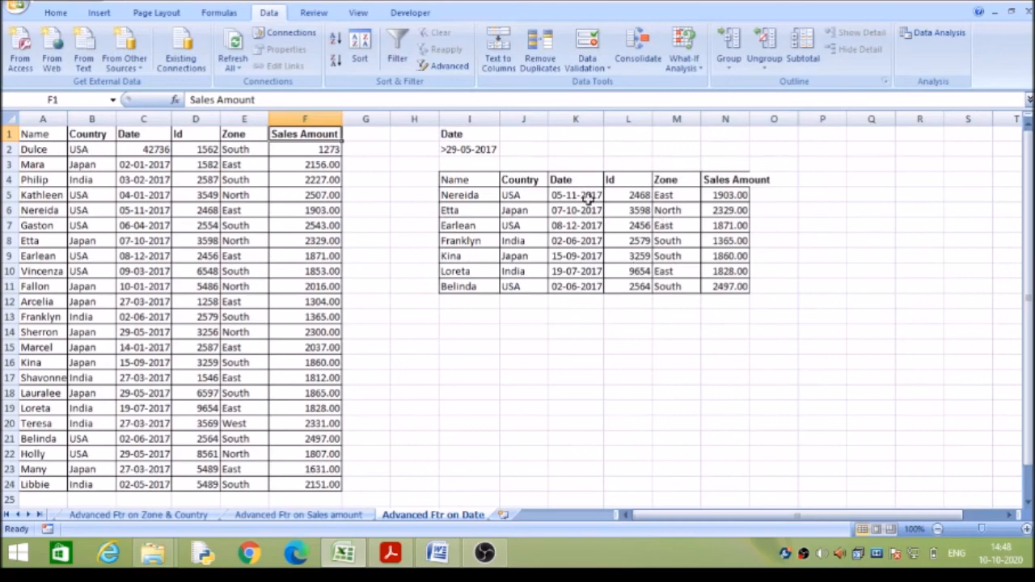
pyautogui.click(583, 194)
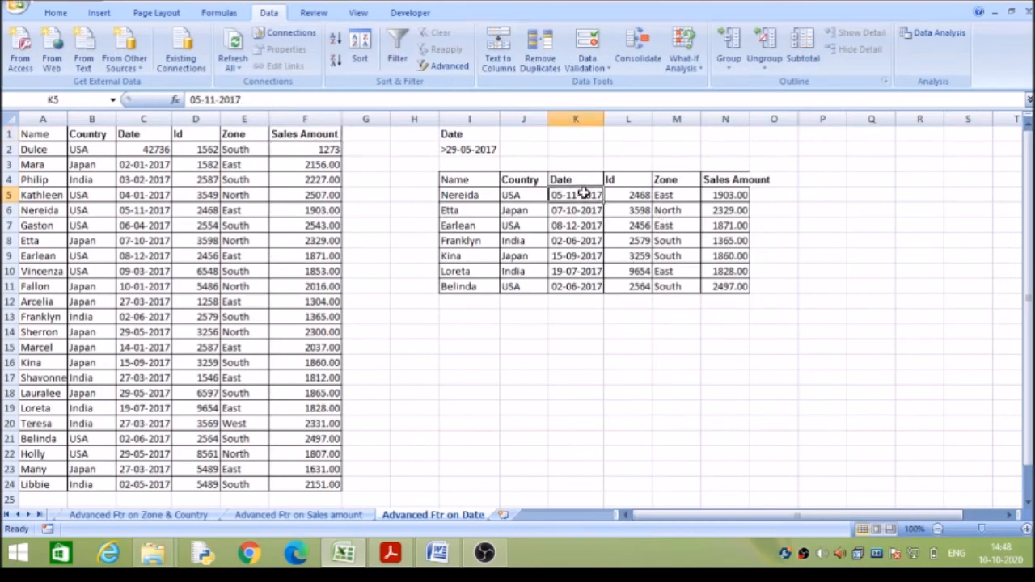
pyautogui.press('Down')
pyautogui.press('Down')
pyautogui.press('Down')
pyautogui.press('Down')
pyautogui.press('Down')
pyautogui.press('Down')
pyautogui.press('Down')
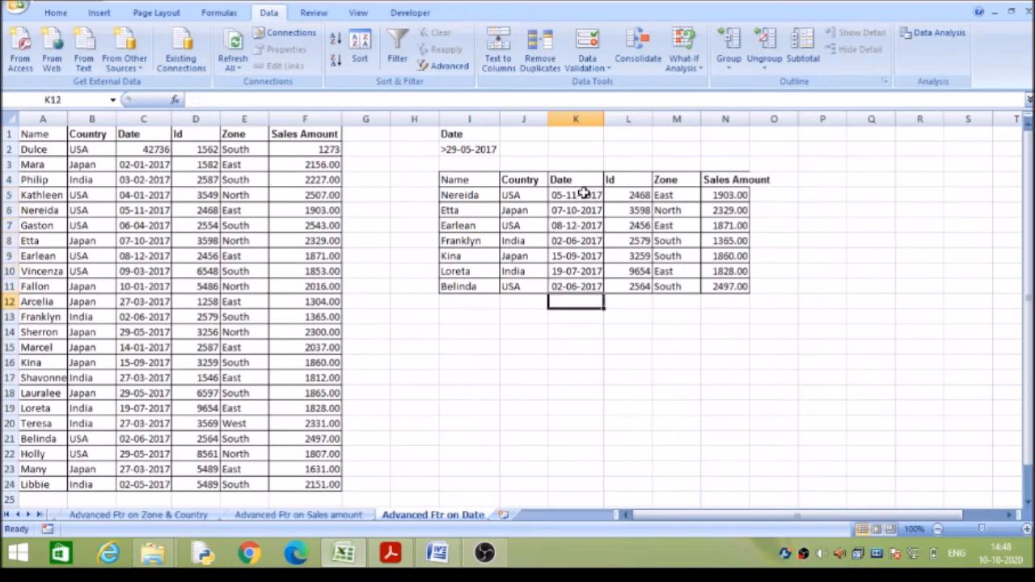
# Insert a blank worksheet after the Advanced Ftr on Date sheet and return to the date sheet.
pyautogui.click(488, 178)
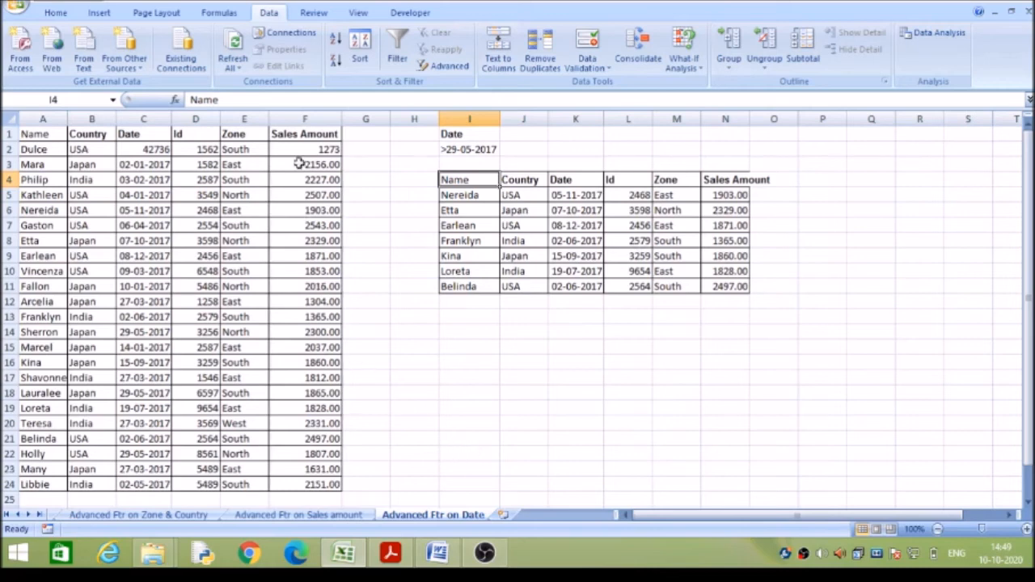
pyautogui.click(502, 516)
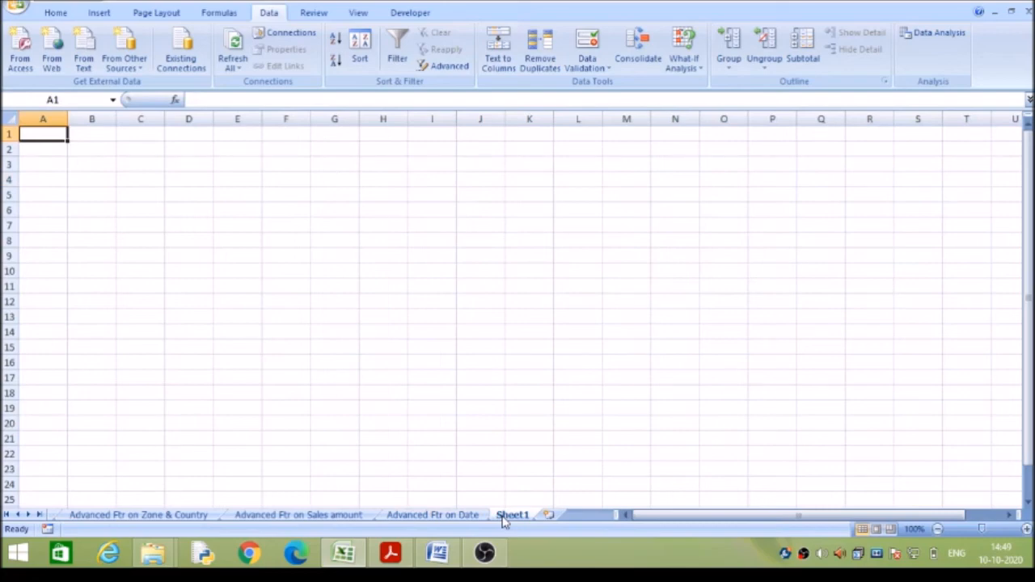
pyautogui.click(461, 518)
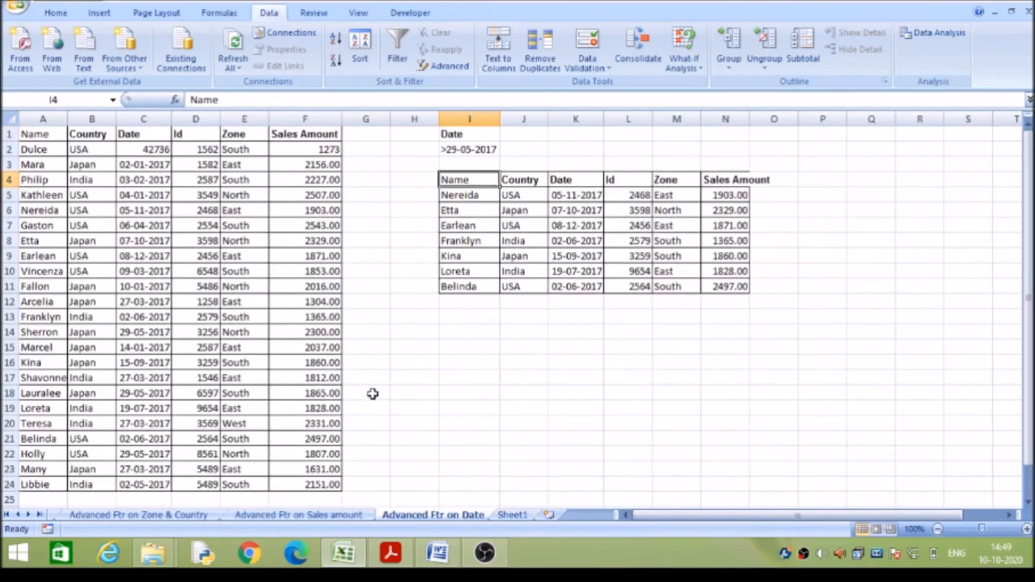
# Start another advanced filter on the date sheet's list that copies to another location, with the Date criteria in I1:I2.
pyautogui.click(235, 146)
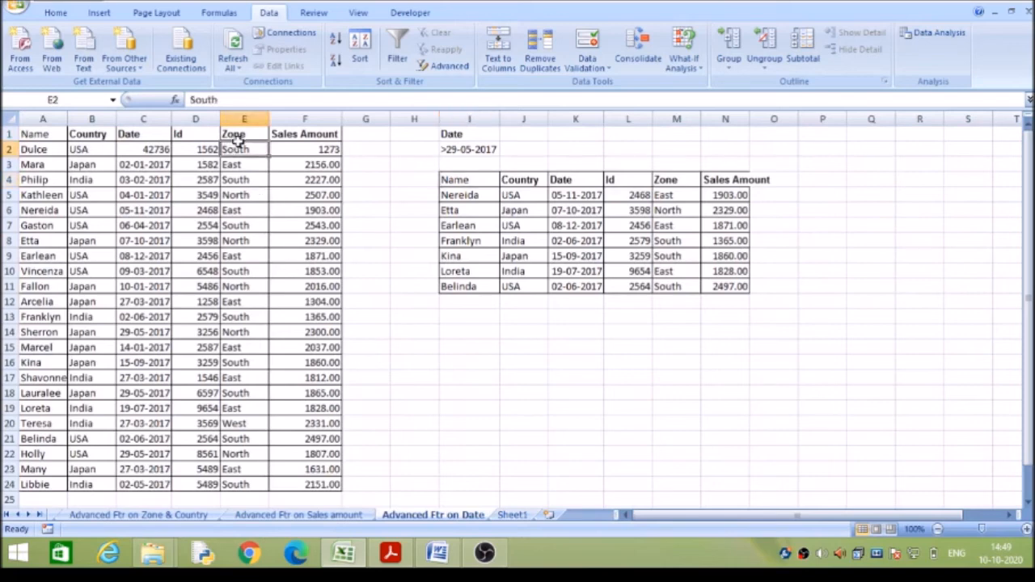
pyautogui.click(449, 65)
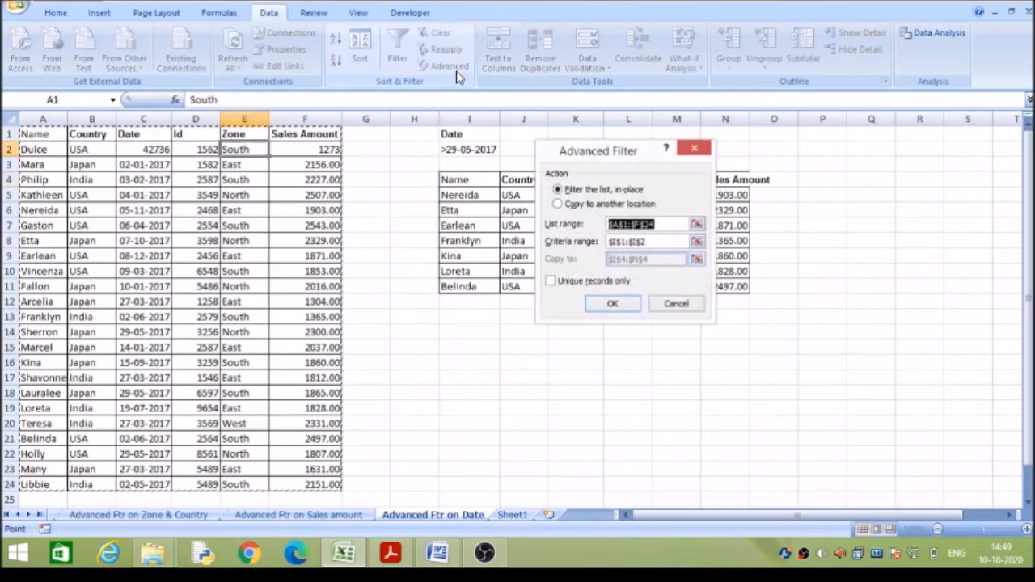
pyautogui.click(560, 205)
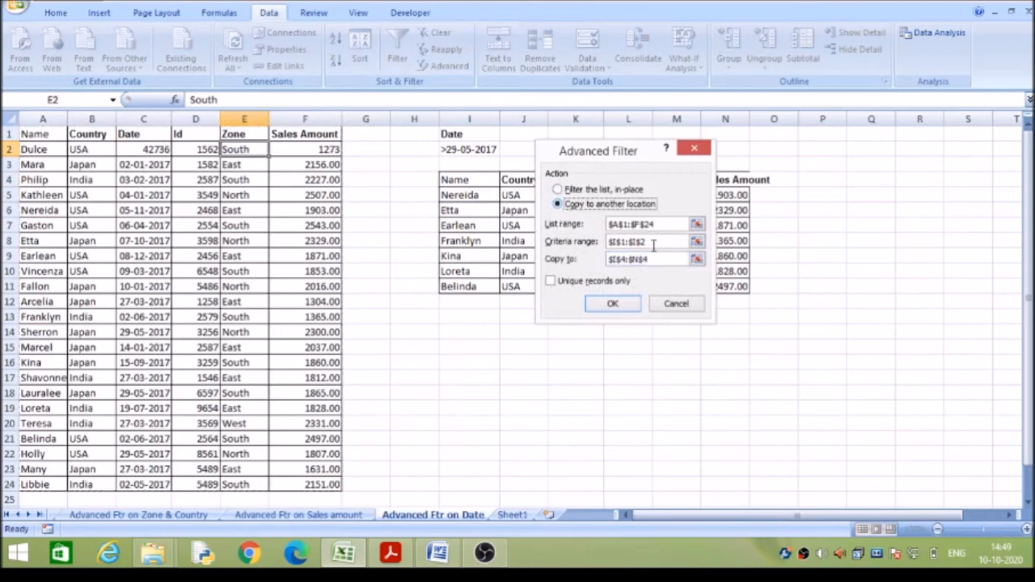
pyautogui.moveTo(655, 245); pyautogui.dragTo(593, 251)
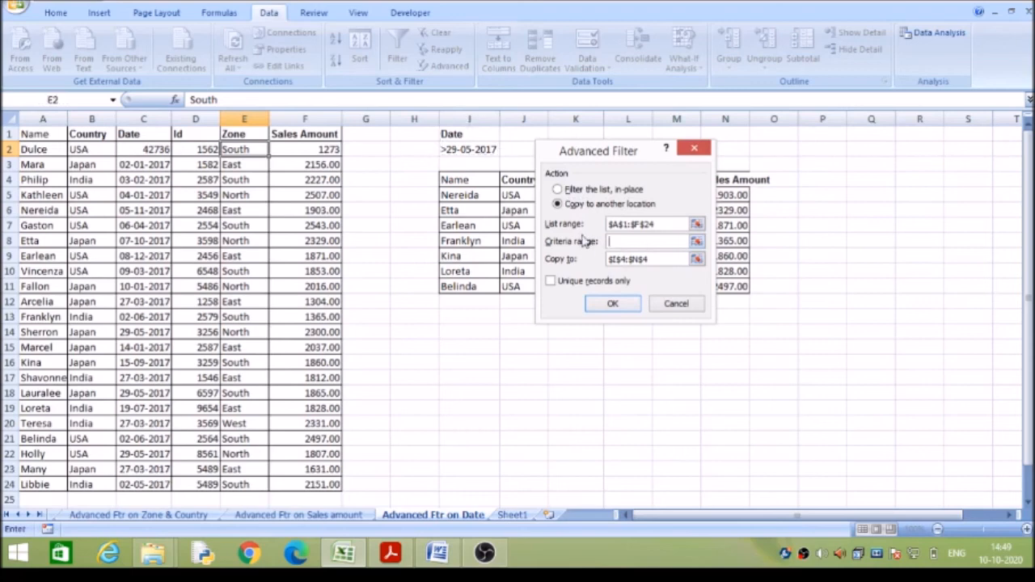
pyautogui.click(476, 137)
pyautogui.moveTo(476, 137); pyautogui.dragTo(469, 148)
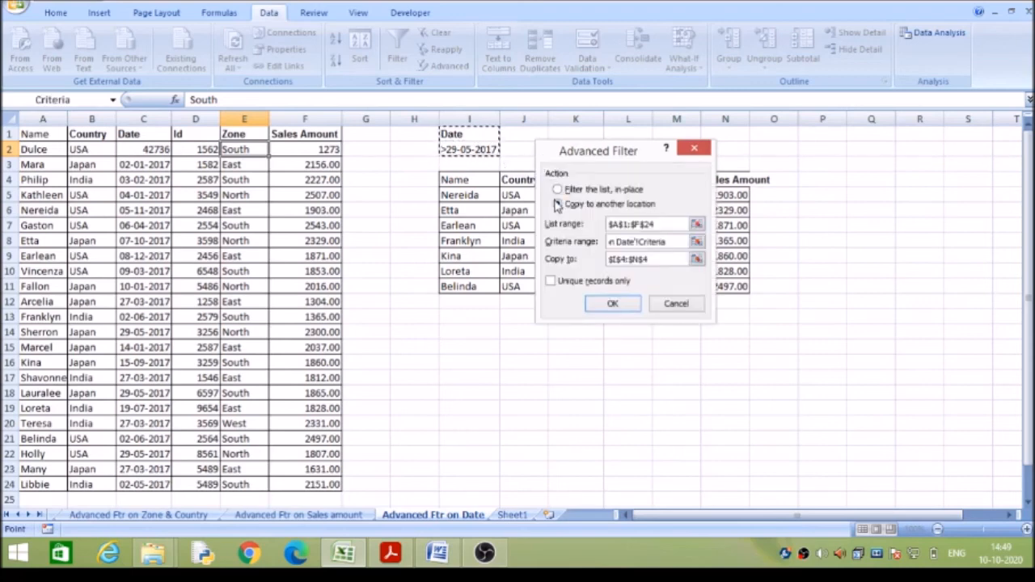
# Try to run the date sheet's advanced filter with cell G4 of Sheet1 as the copy destination.
pyautogui.click(655, 259)
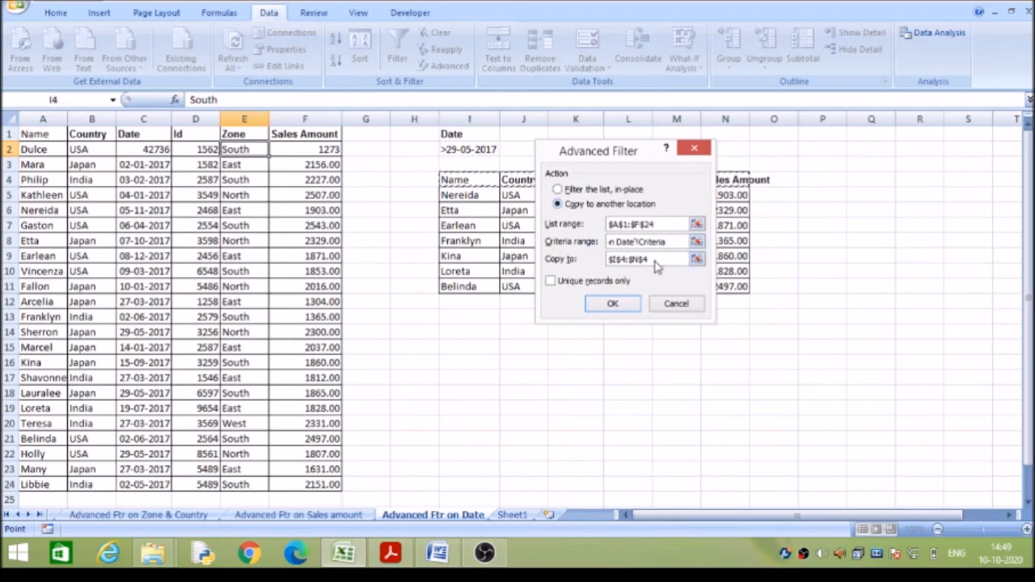
pyautogui.doubleClick(608, 263)
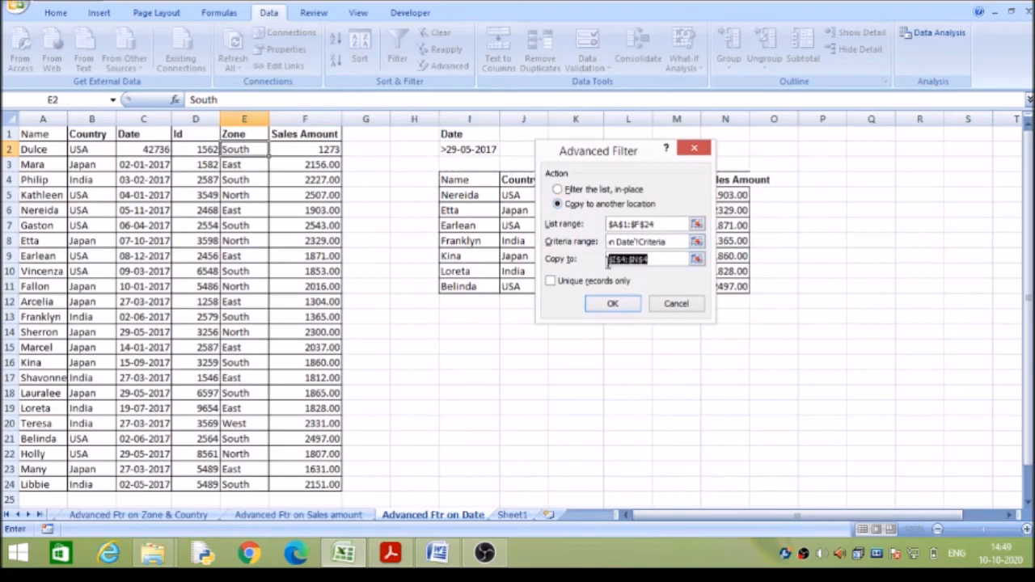
pyautogui.press('BackSpace')
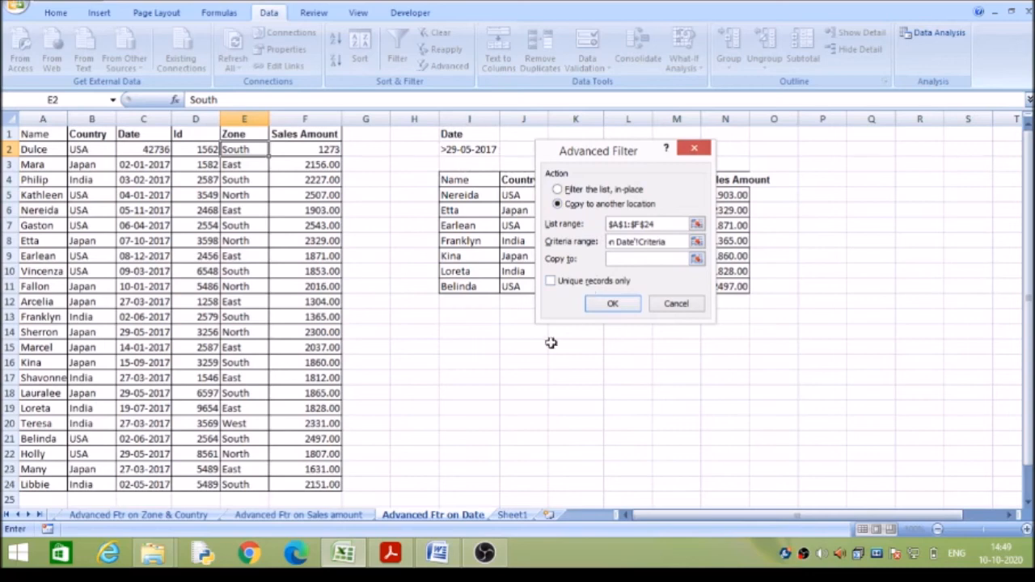
pyautogui.click(517, 517)
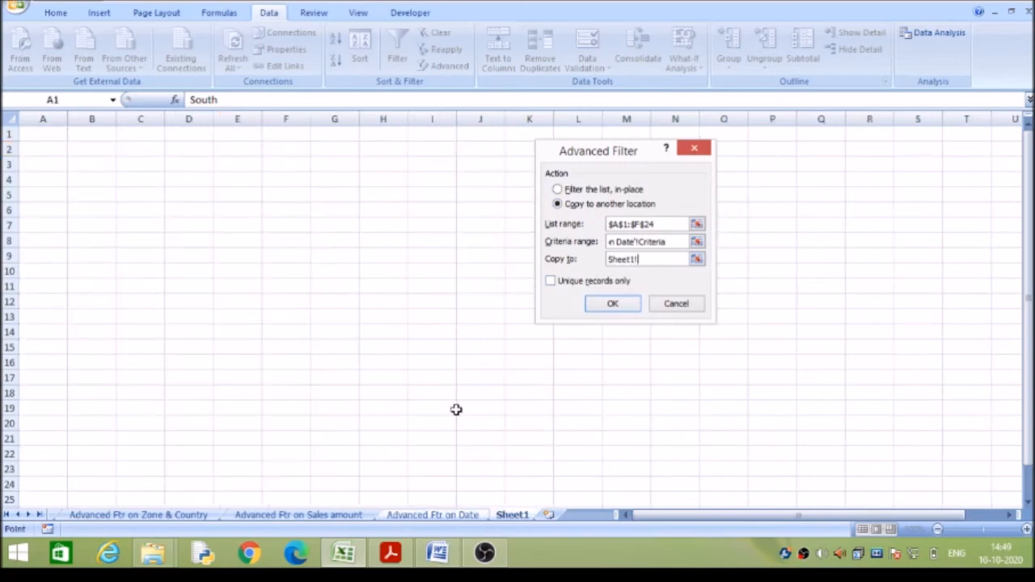
pyautogui.click(354, 185)
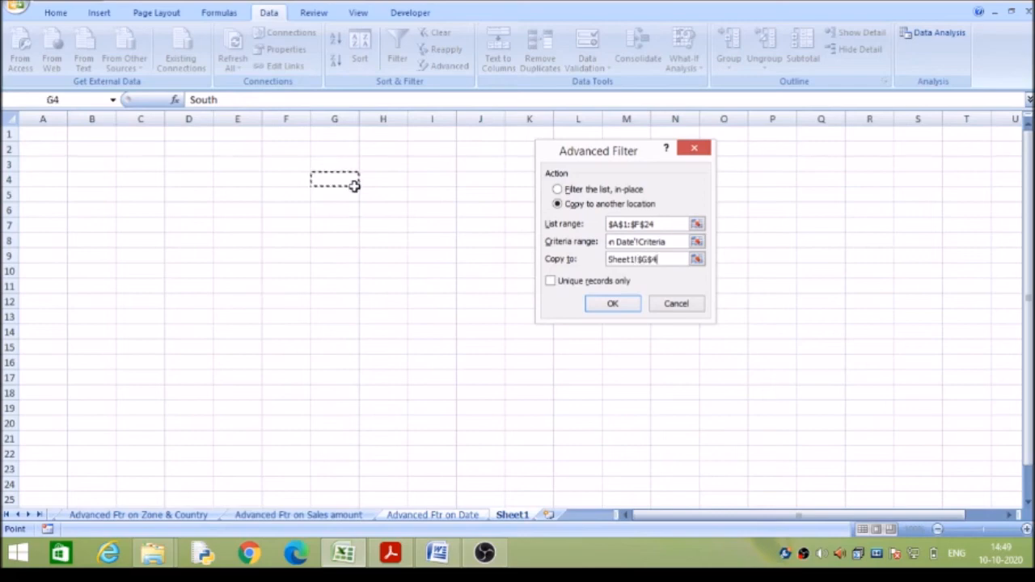
pyautogui.click(606, 304)
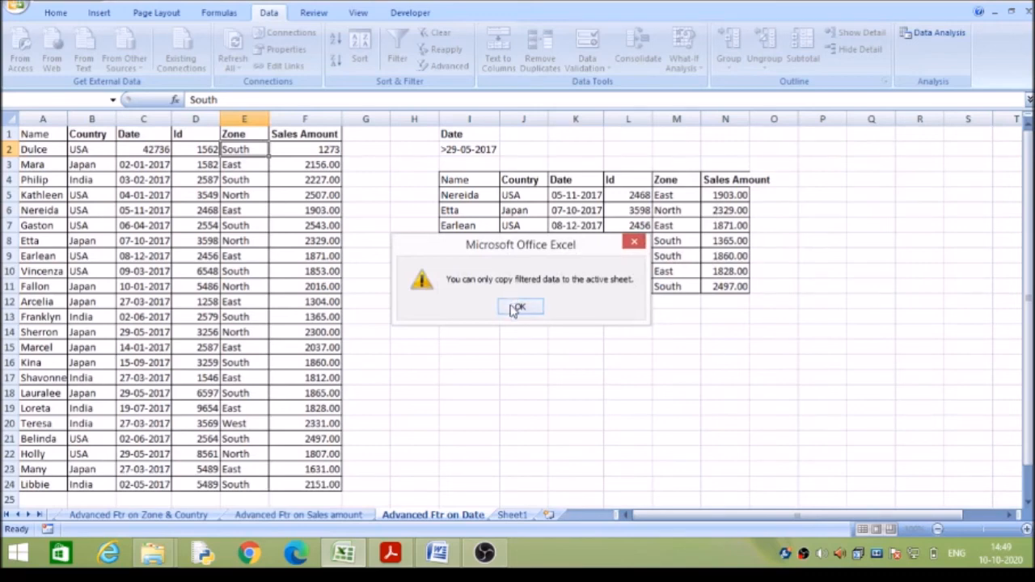
pyautogui.click(518, 309)
pyautogui.click(510, 303)
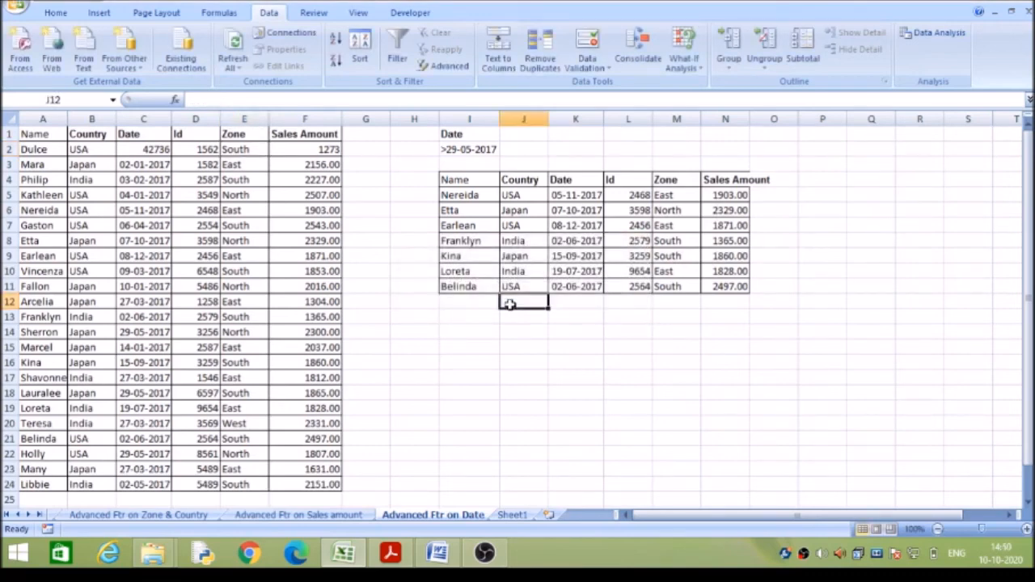
pyautogui.click(524, 235)
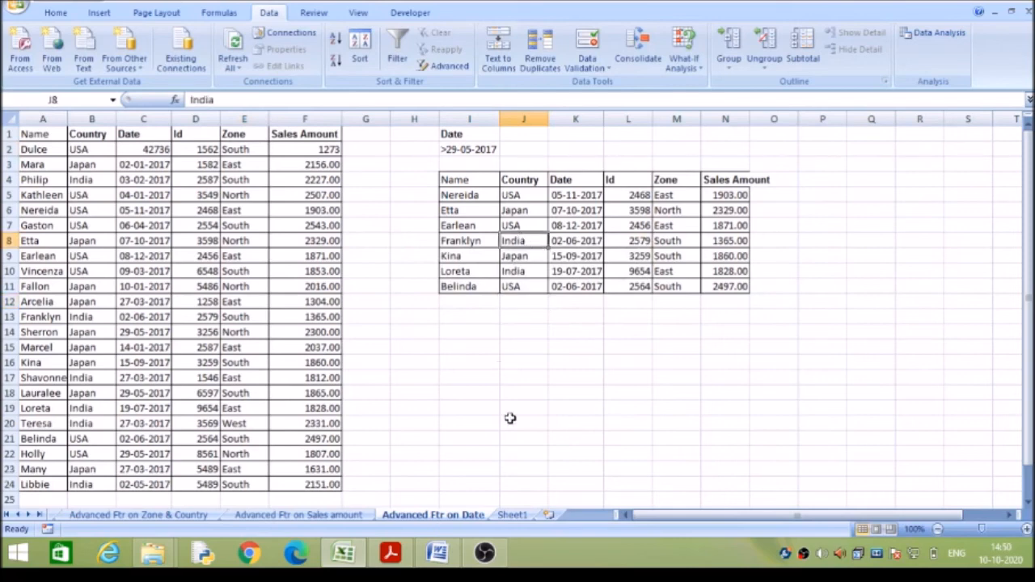
# From Sheet1, start an advanced filter that copies to another location, with list range A1:F24 of the Advanced Ftr on Date sheet.
pyautogui.click(512, 515)
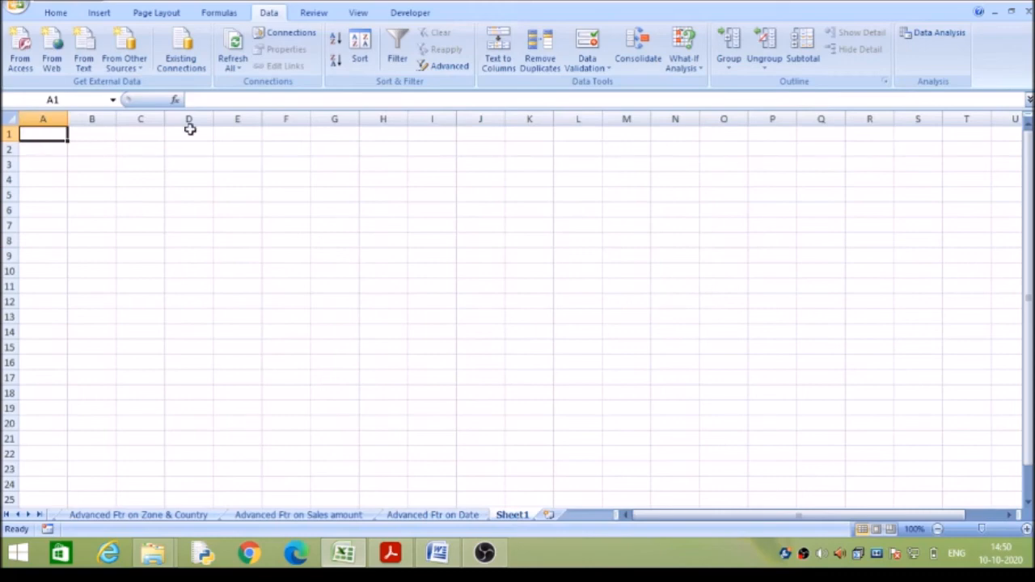
pyautogui.click(449, 66)
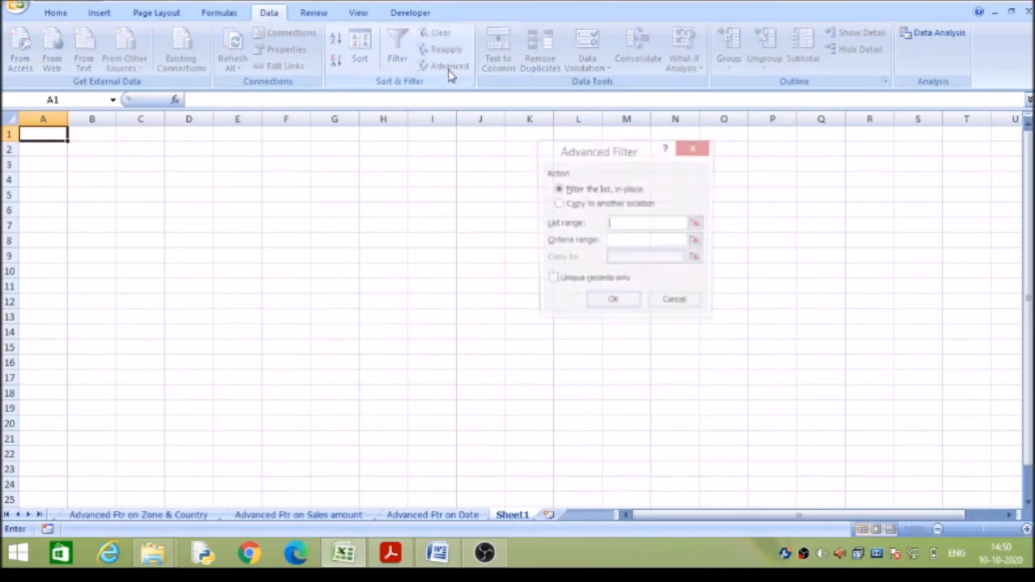
pyautogui.click(558, 204)
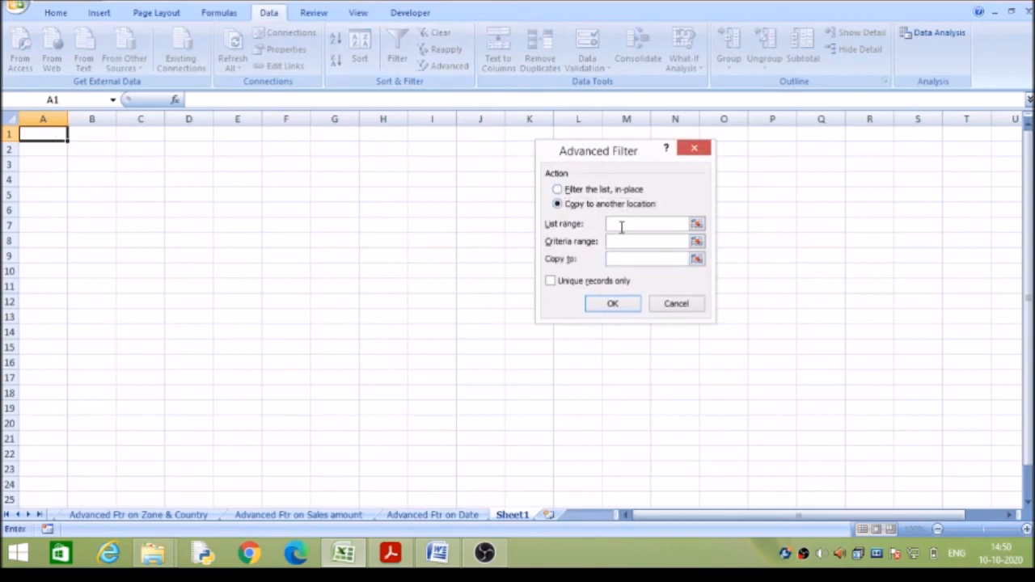
pyautogui.click(415, 518)
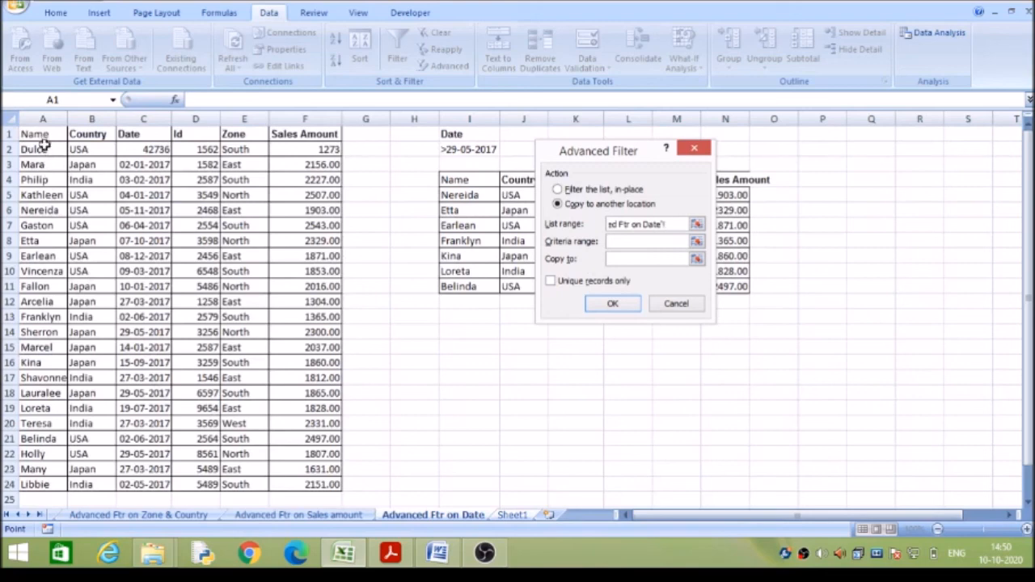
pyautogui.moveTo(45, 137); pyautogui.dragTo(312, 485)
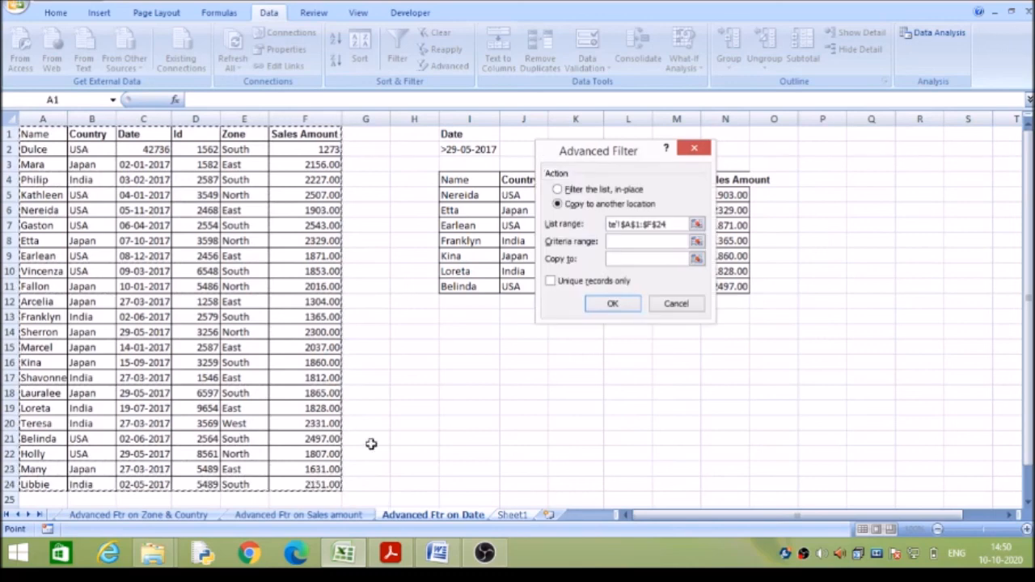
# Use I1:I2 of the Advanced Ftr on Date sheet as criteria and copy the filtered rows to cell A1 of Sheet1.
pyautogui.click(622, 243)
pyautogui.hotkey('ctrl', 'pagedown')
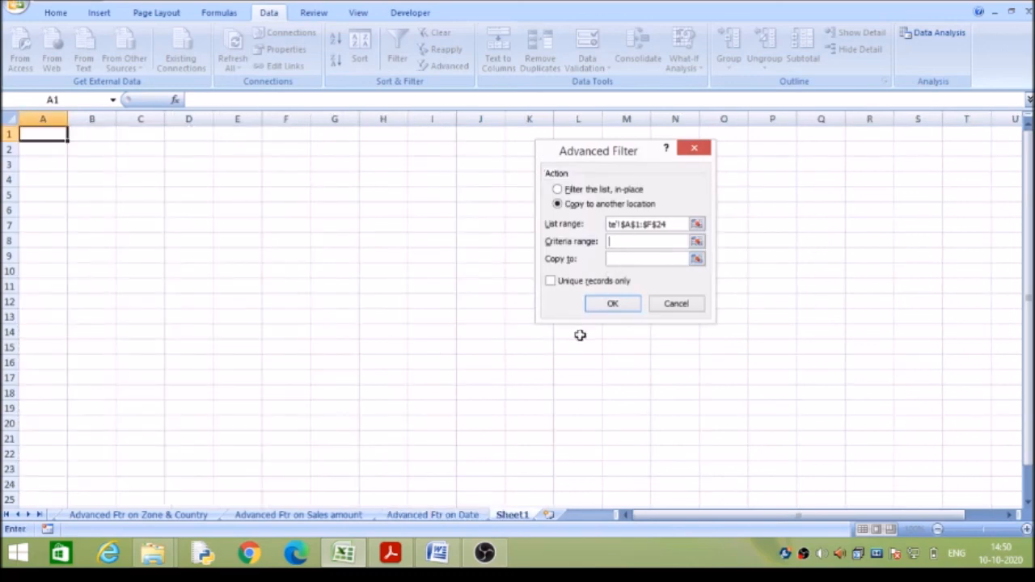
pyautogui.click(459, 518)
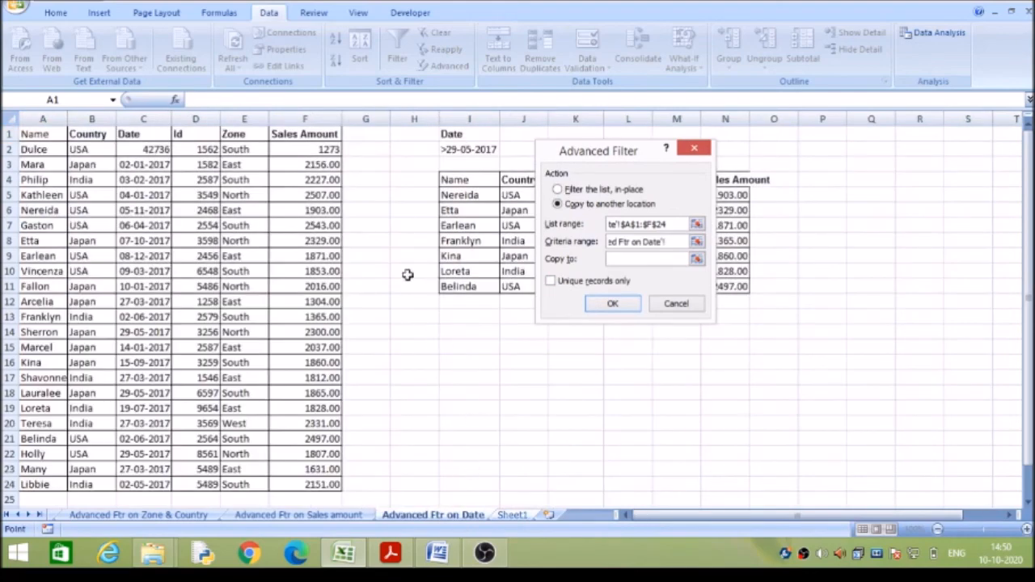
pyautogui.moveTo(456, 134); pyautogui.dragTo(462, 151)
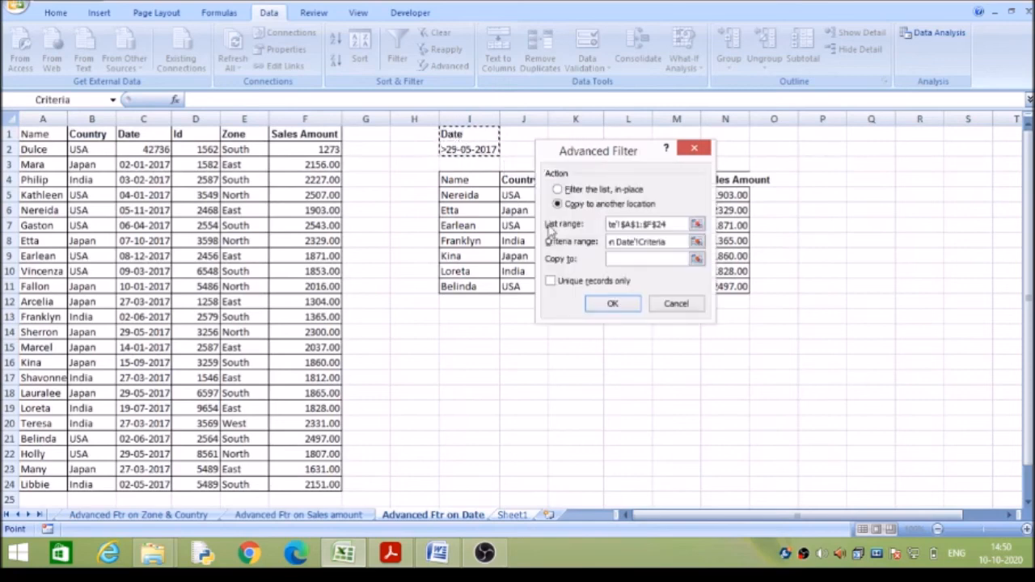
pyautogui.click(617, 258)
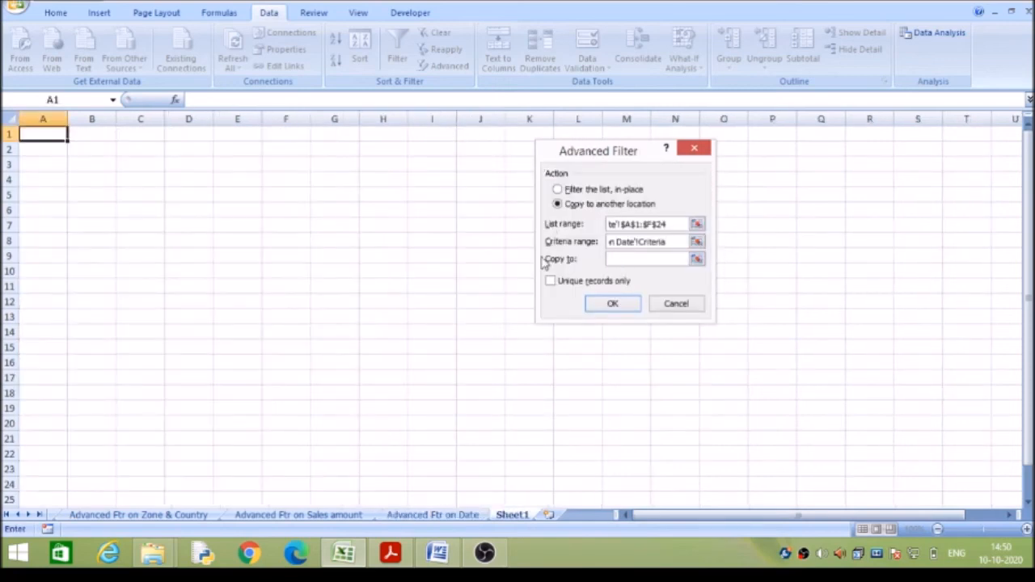
pyautogui.click(58, 135)
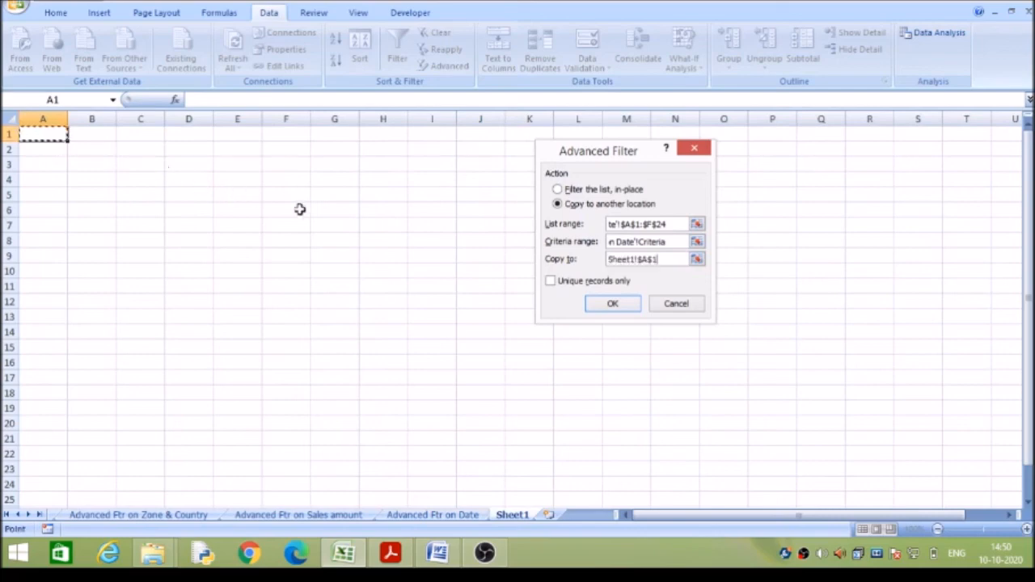
pyautogui.click(595, 303)
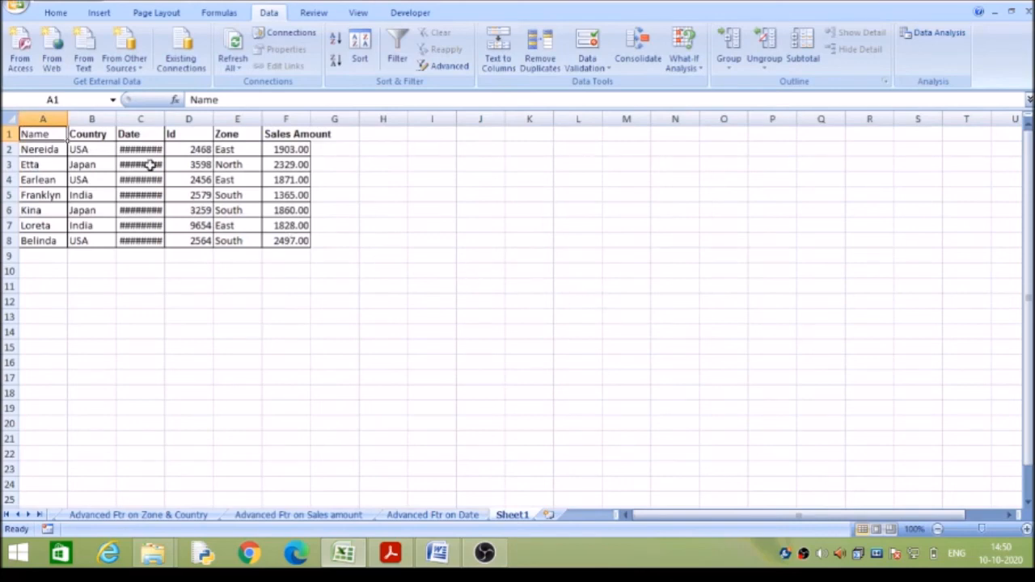
# Widen Sheet1's Date column to fit the full dates and return to the Advanced Ftr on Date sheet.
pyautogui.moveTo(164, 119); pyautogui.dragTo(172, 119)
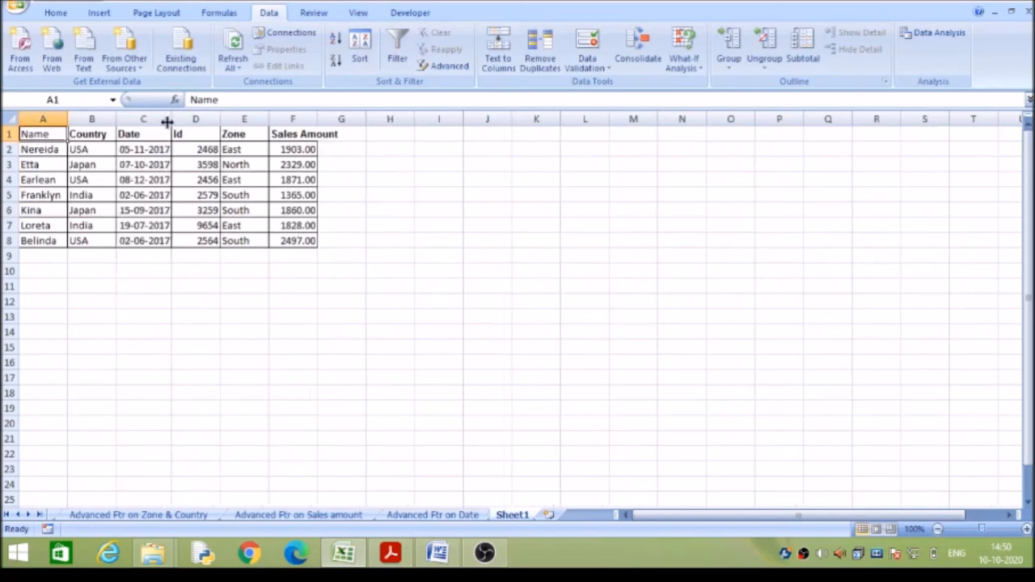
pyautogui.click(164, 167)
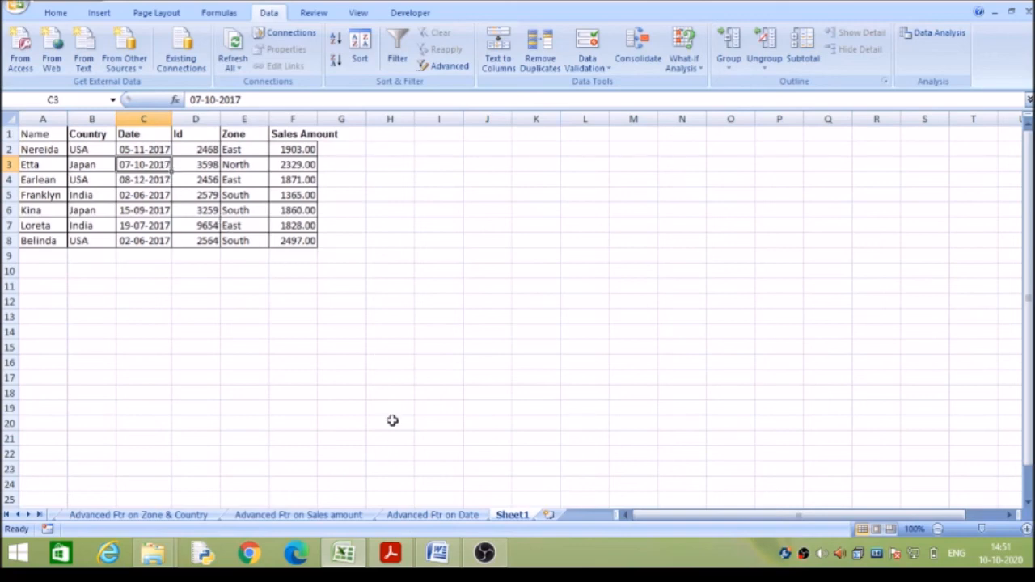
pyautogui.click(432, 515)
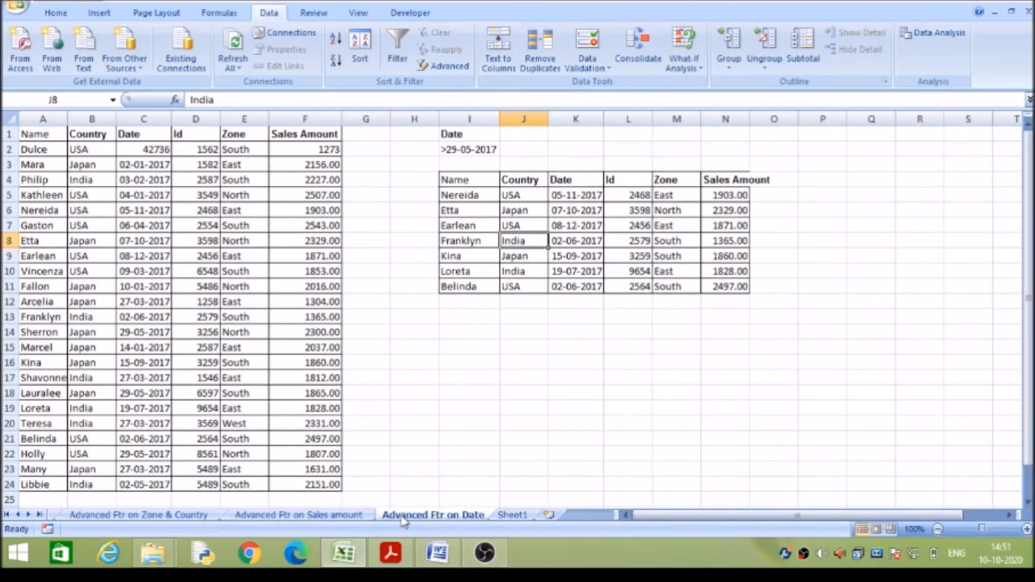